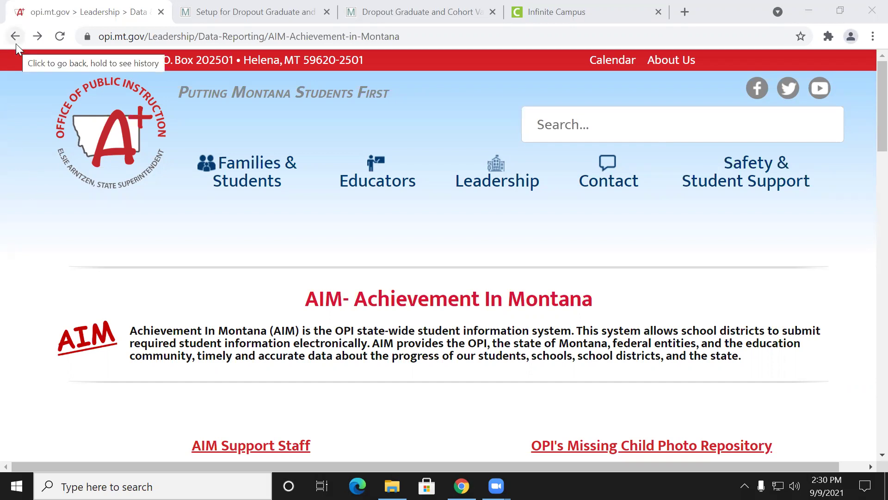
Look through the AIM main page, including the Monthly AIM Bulletins, email announcement subscription and Previous AIM Communications sections
mouse_move(410, 199)
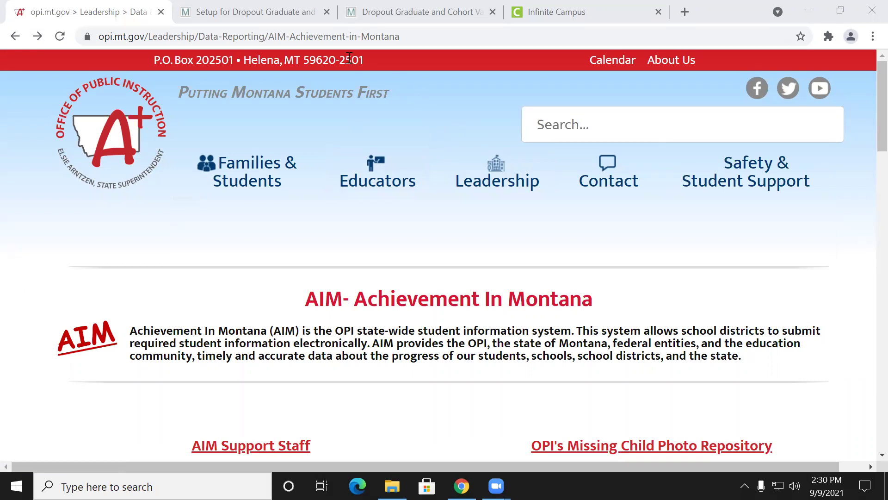
click(326, 37)
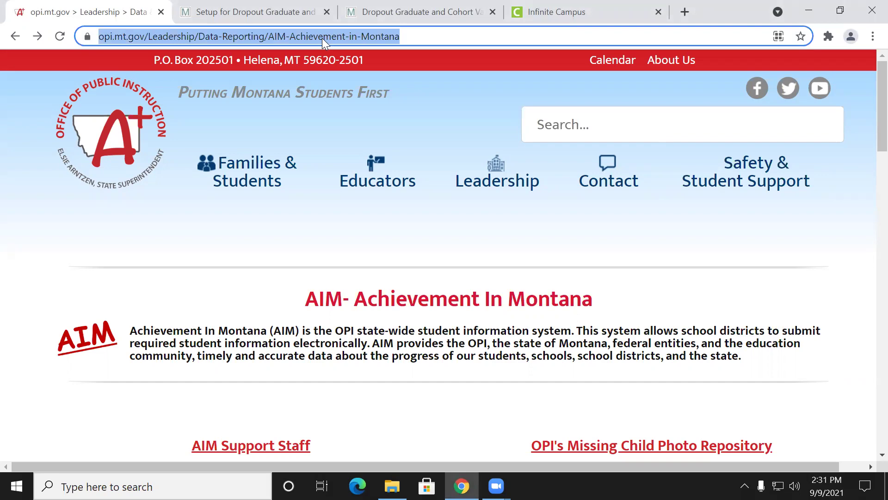
scroll(174, 179, down, 5)
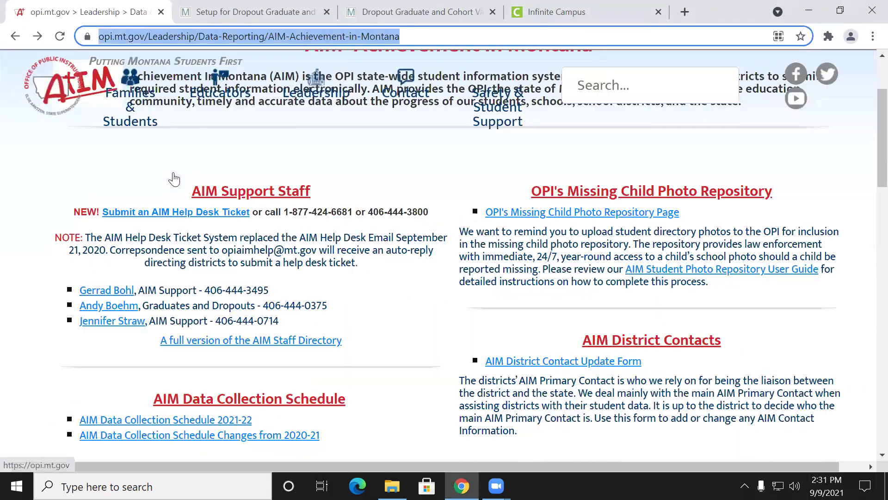
scroll(174, 179, down, 10)
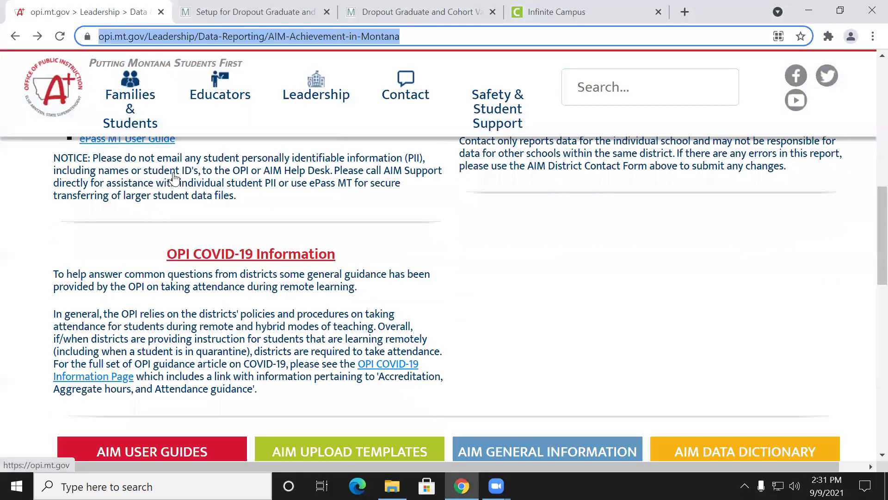
scroll(174, 179, down, 6)
scroll(174, 179, down, 2)
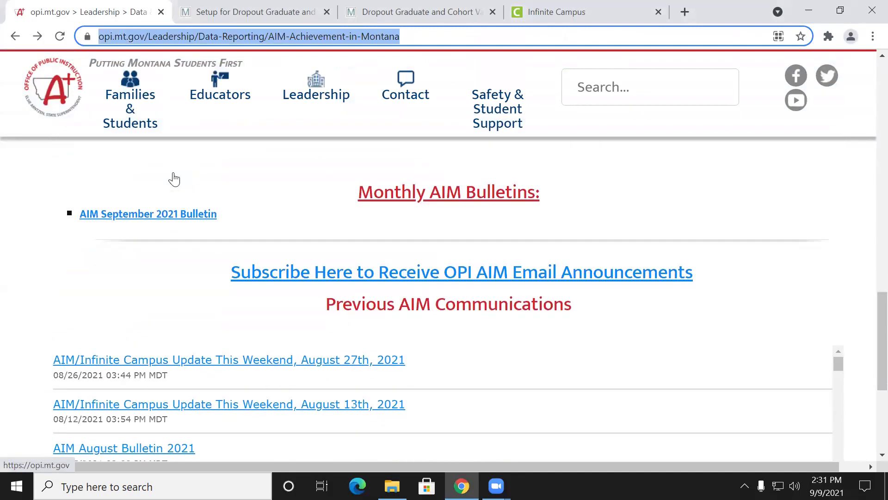
scroll(214, 316, down, 1)
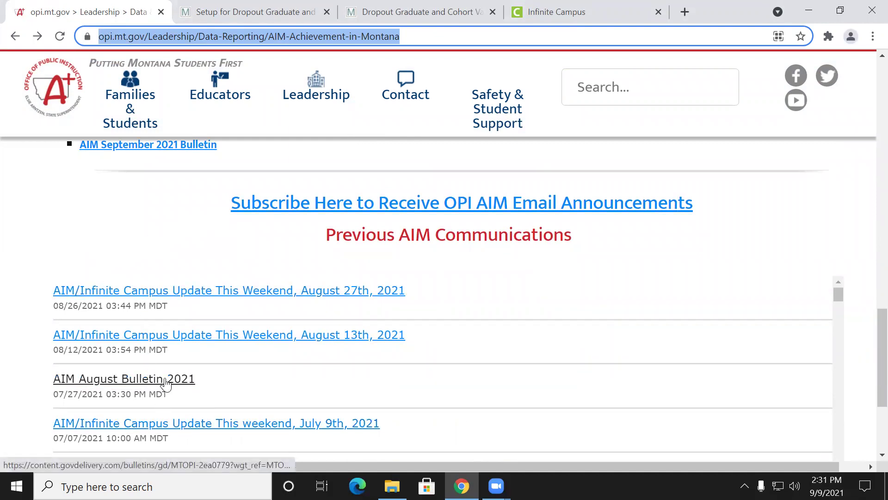
scroll(177, 301, up, 2)
scroll(177, 300, up, 2)
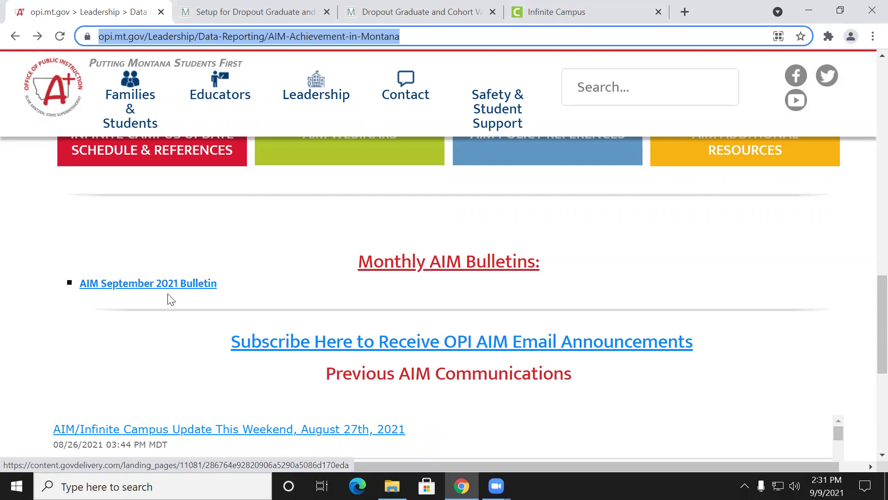
scroll(282, 244, up, 1)
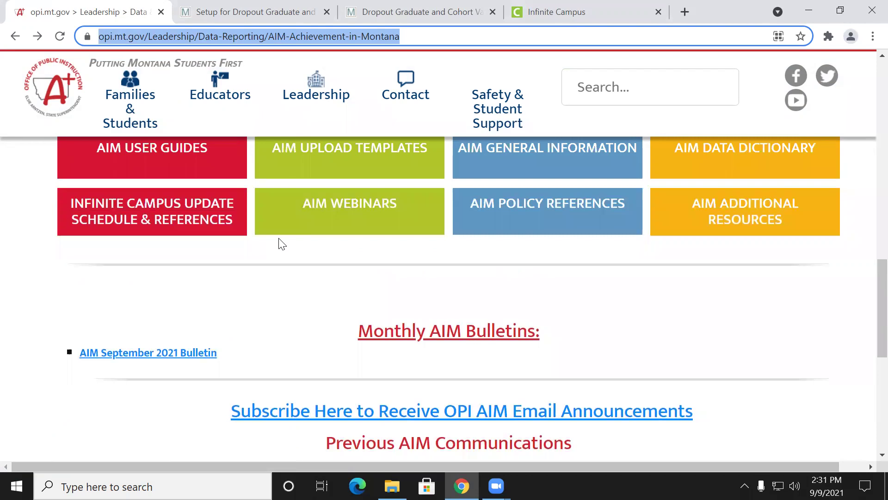
Open the AIM Webinars page, look through the AIM 2021-22 Recorded Webinars section and collapse it
click(320, 214)
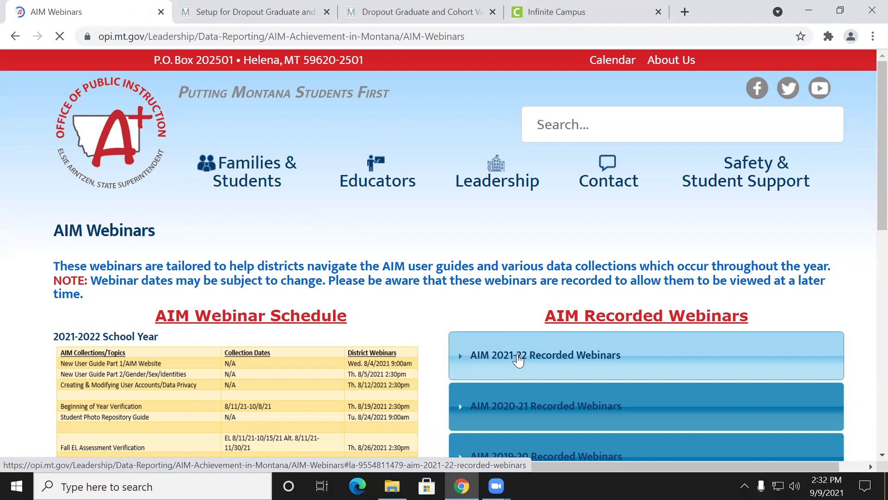
click(519, 360)
scroll(522, 360, down, 1)
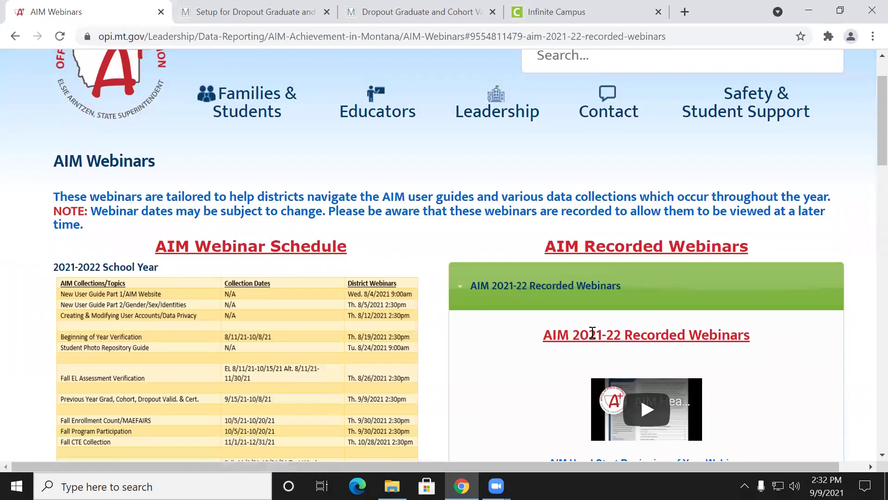
scroll(561, 346, down, 3)
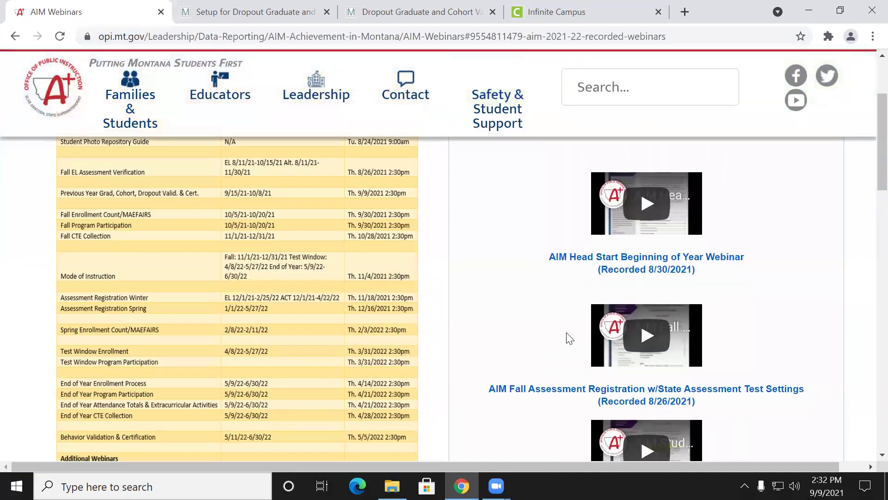
scroll(569, 337, up, 3)
click(569, 272)
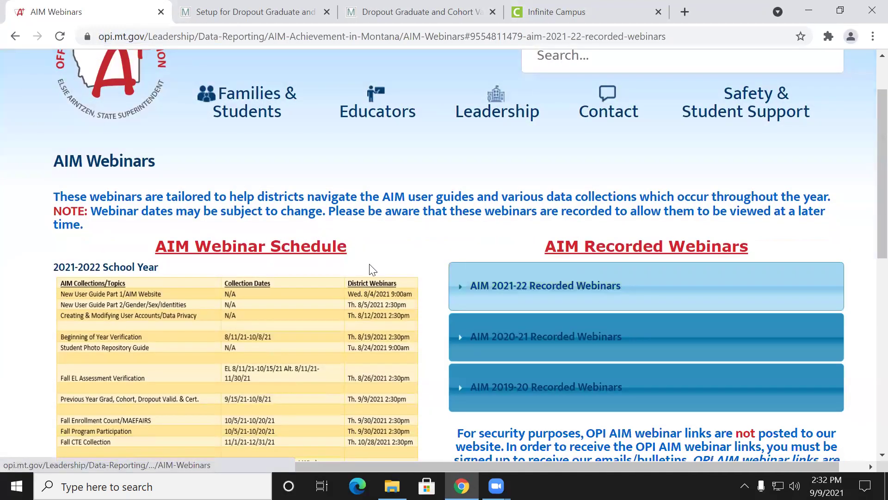
Review the 2021-2022 AIM Webinar Schedule and return to the AIM main page
scroll(263, 254, down, 3)
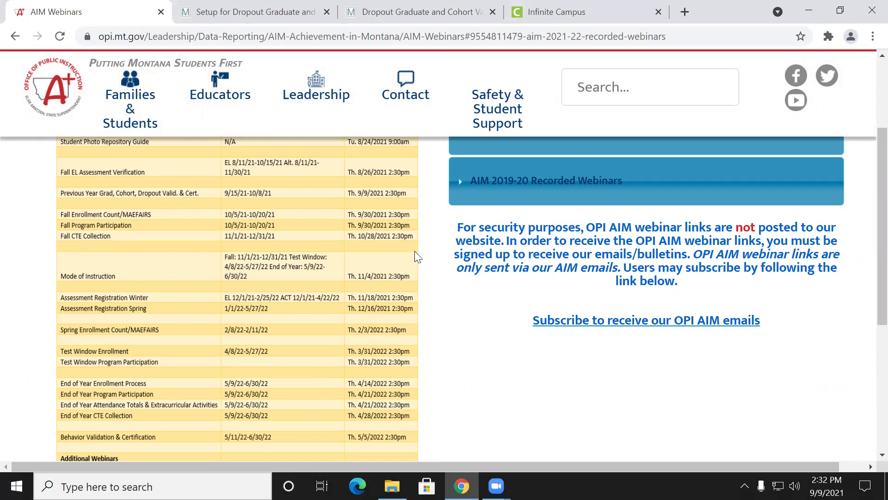
scroll(415, 250, up, 5)
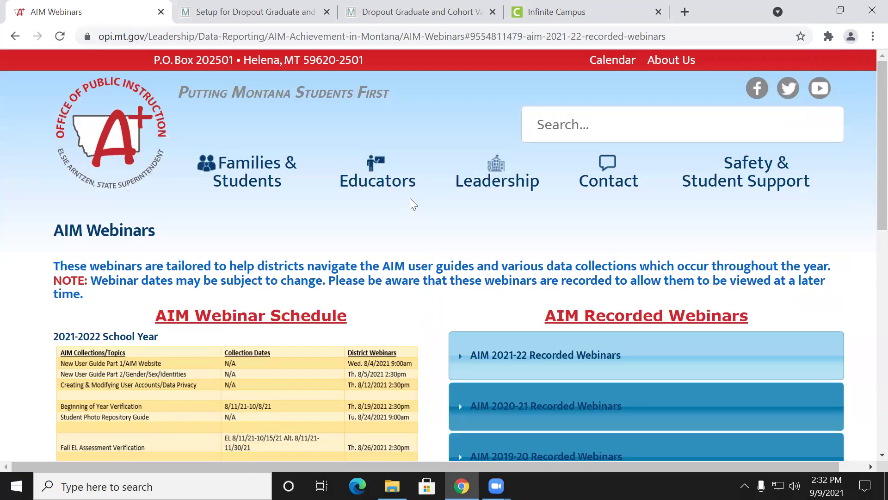
click(13, 42)
click(13, 42)
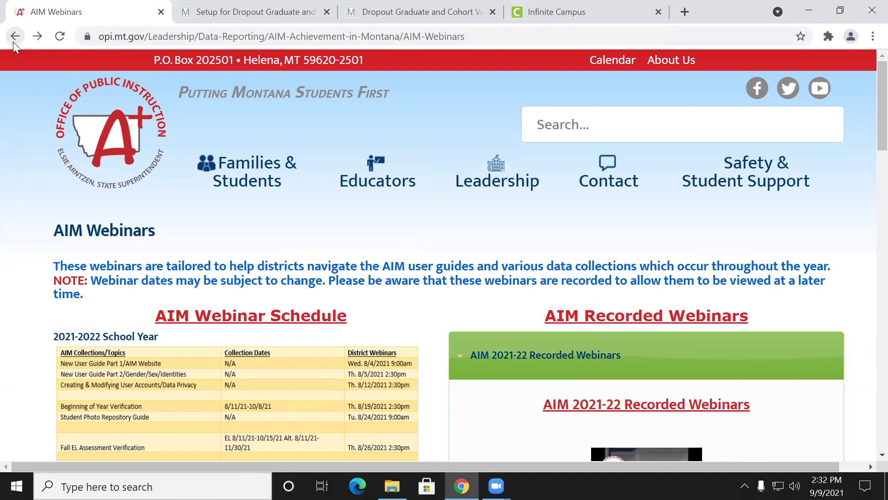
click(13, 41)
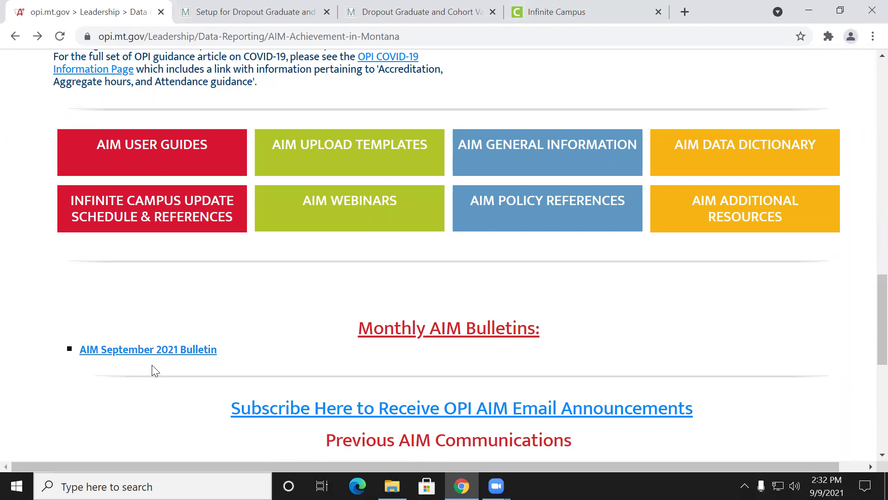
Open the AIM Data Collection Schedule 2021-22 and examine the Previous Year Graduate, Cohort and Dropout Validation and Certification entry
scroll(327, 250, up, 10)
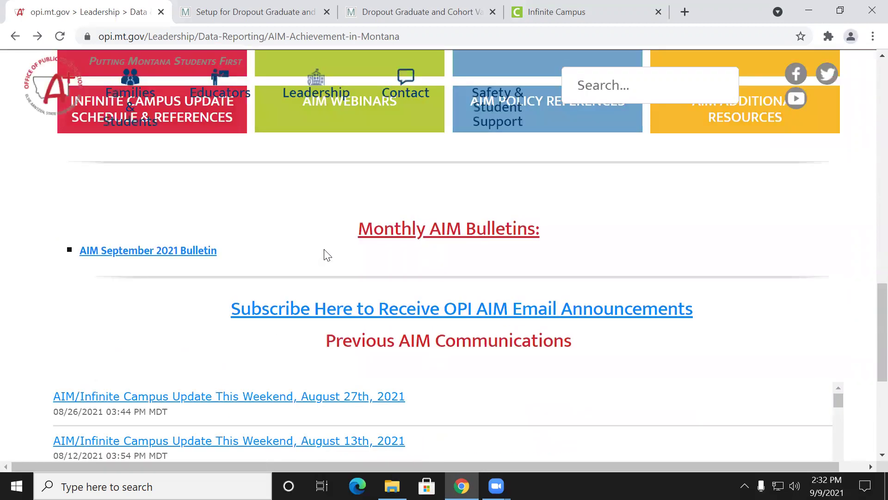
scroll(330, 229, up, 7)
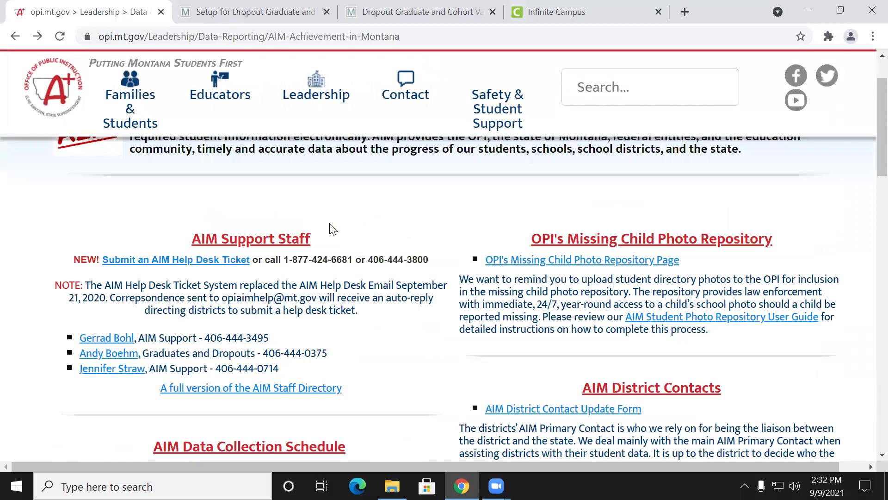
scroll(244, 236, down, 3)
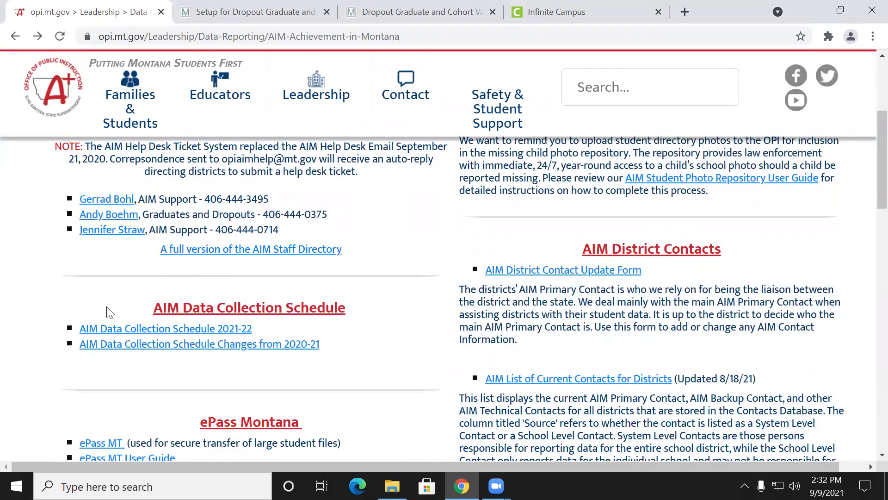
click(106, 330)
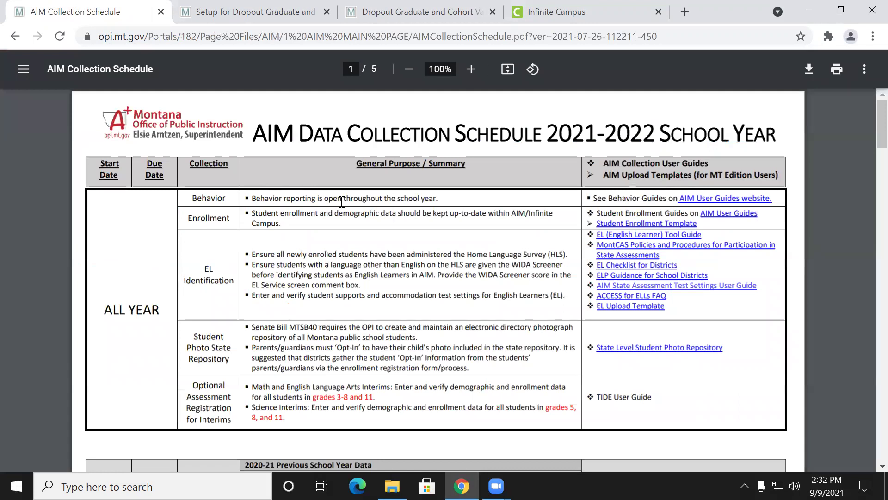
scroll(344, 199, down, 1)
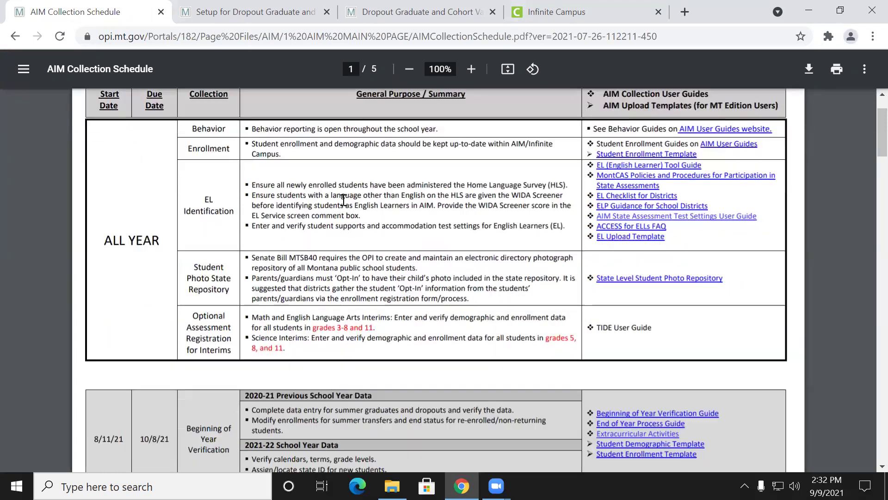
scroll(352, 194, down, 1)
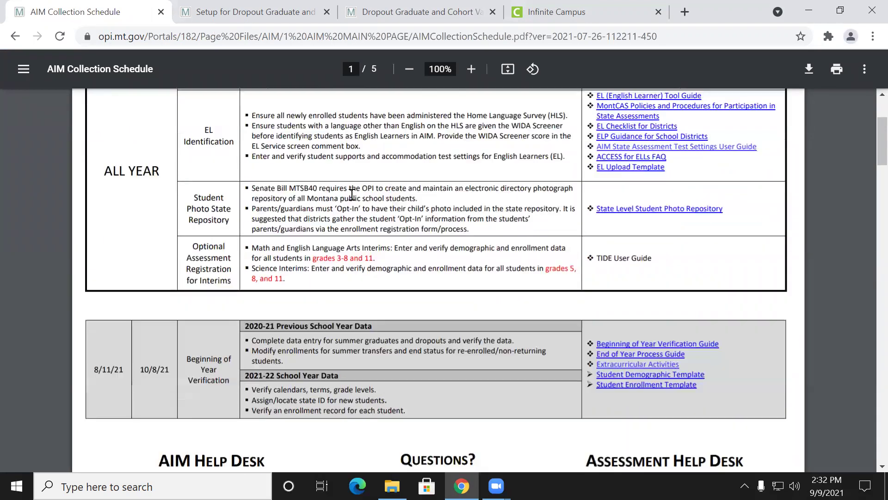
scroll(352, 194, down, 4)
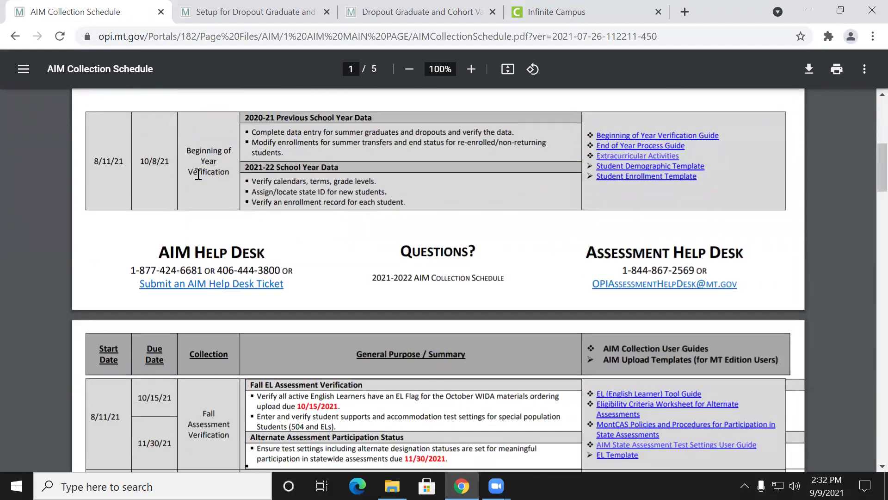
scroll(199, 174, down, 1)
scroll(199, 174, down, 2)
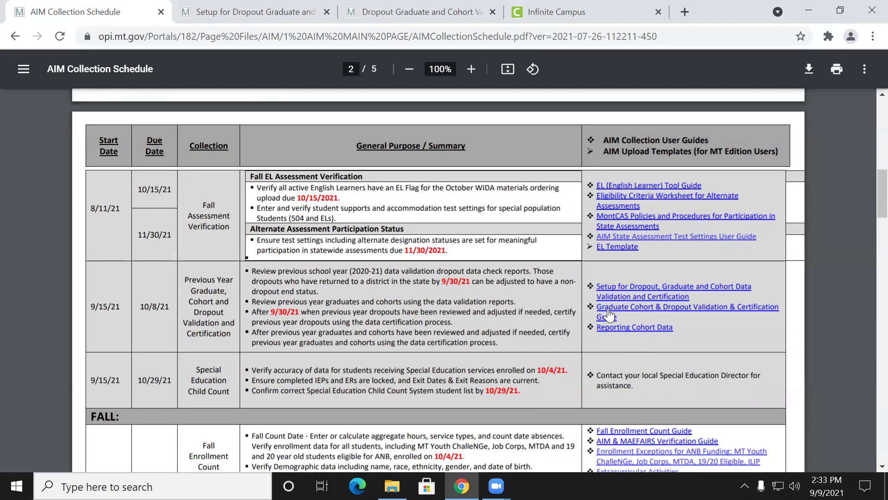
Go back to the AIM page, open AIM User Guides and examine the Beginning of Year guides in User Guides by Collection Schedule
click(15, 37)
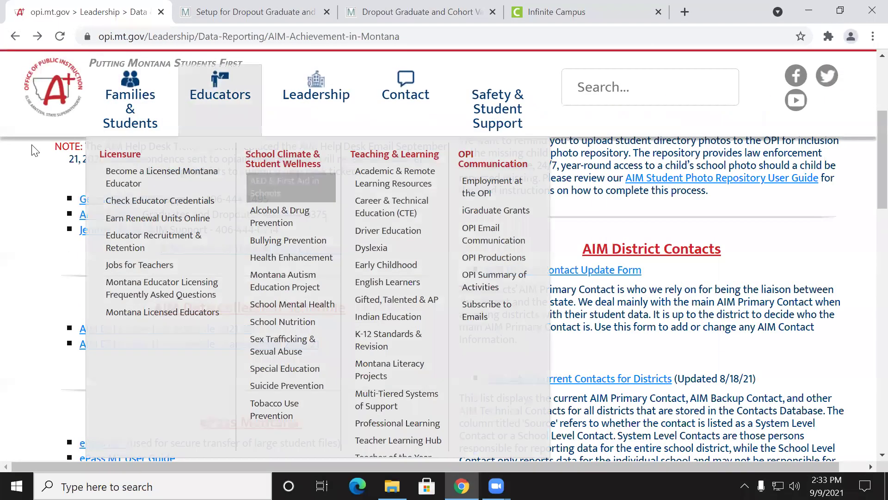
scroll(76, 301, down, 10)
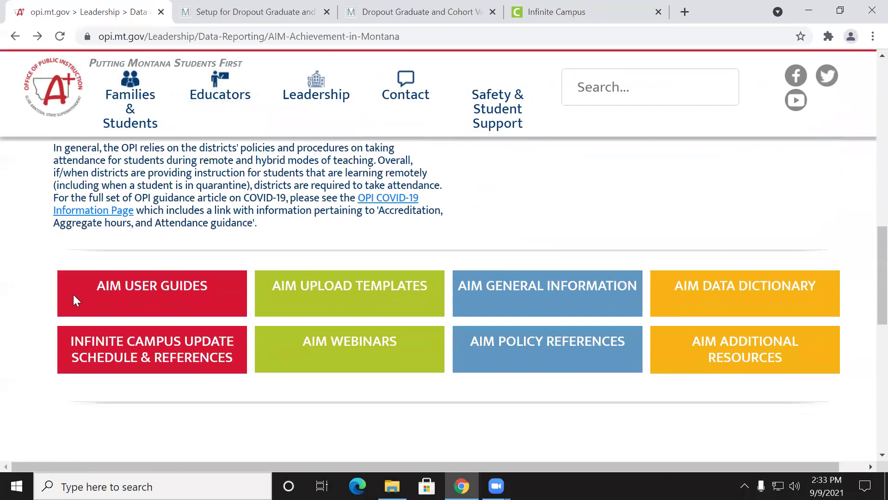
click(125, 293)
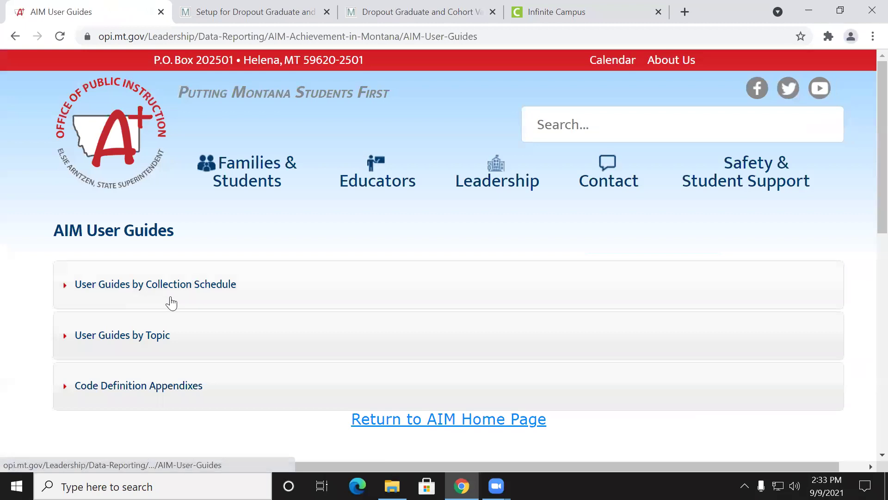
click(189, 303)
scroll(235, 308, down, 1)
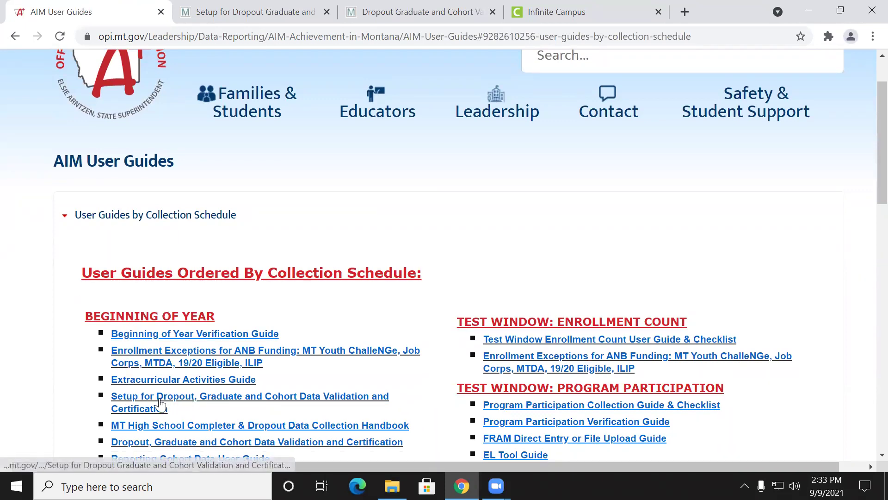
scroll(159, 403, down, 4)
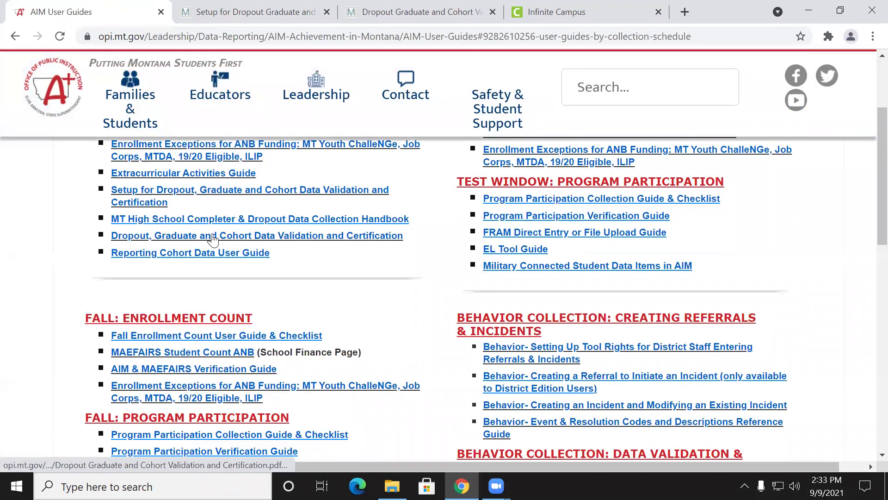
scroll(326, 248, up, 1)
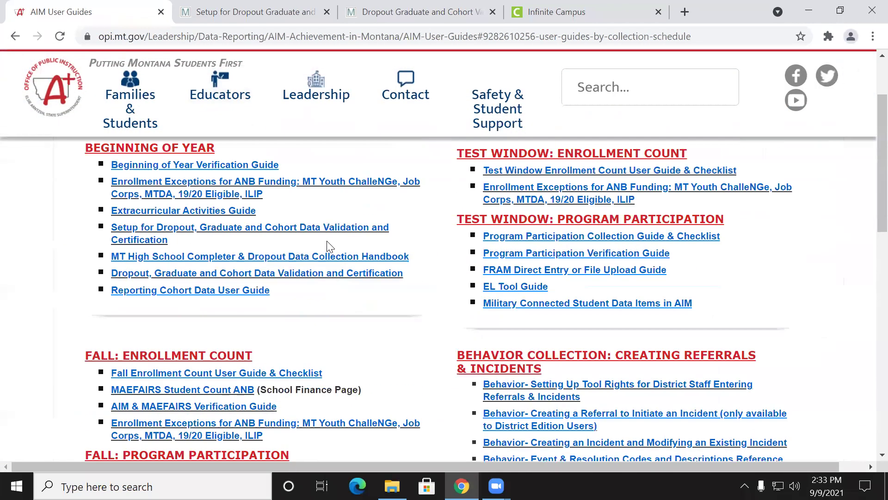
scroll(272, 240, up, 3)
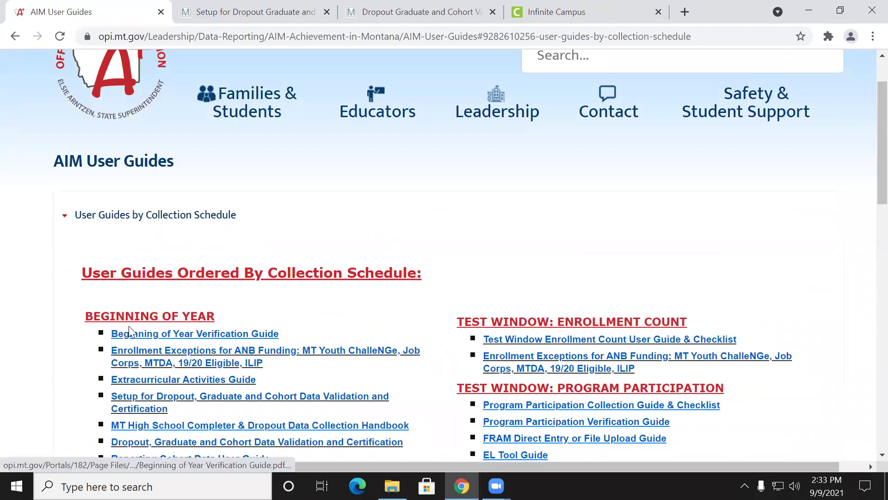
Switch to the open Setup for Dropout Graduate and Cohort Validation and Certification guide and read its introduction and two-step overview
click(282, 18)
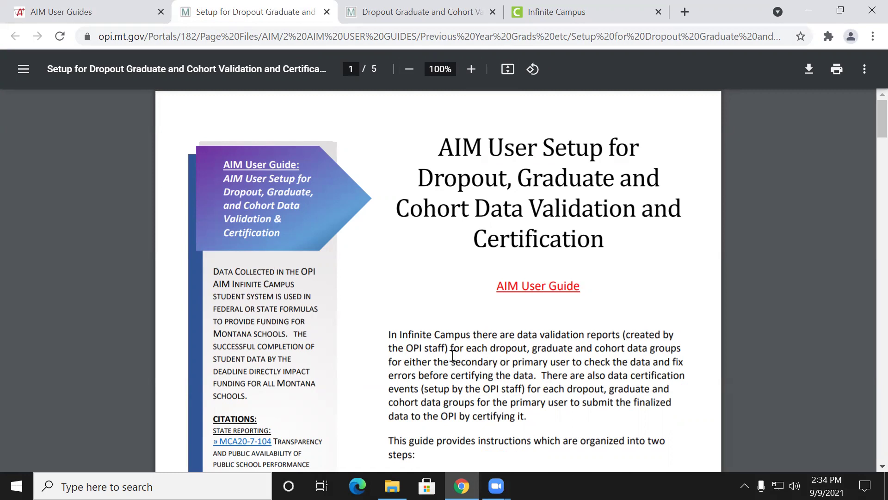
drag(451, 353, 496, 363)
click(497, 363)
drag(517, 361, 551, 362)
click(476, 345)
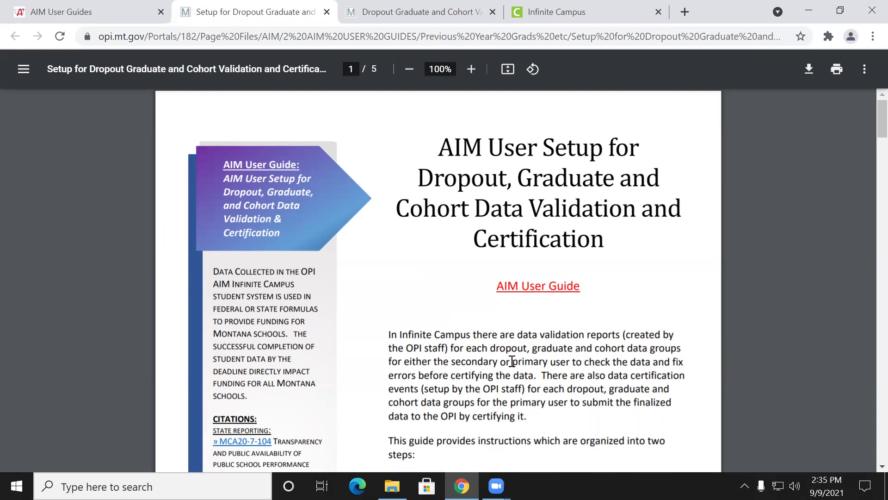
scroll(466, 350, down, 3)
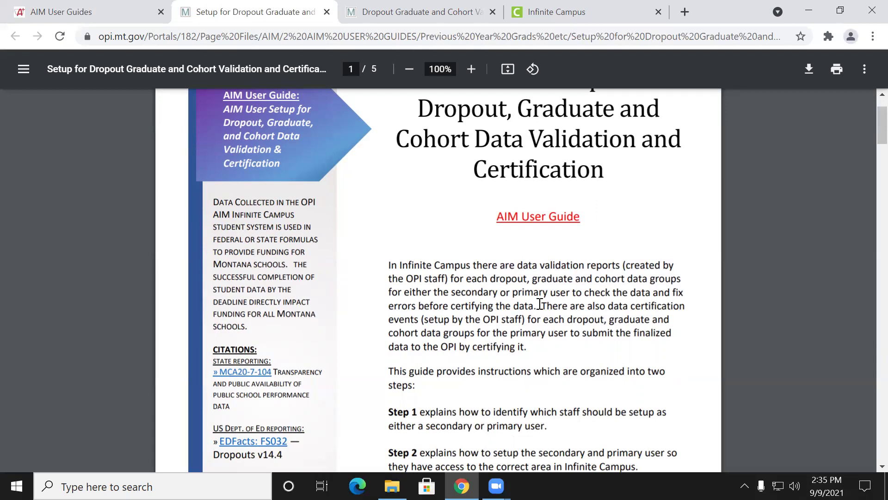
scroll(561, 310, down, 3)
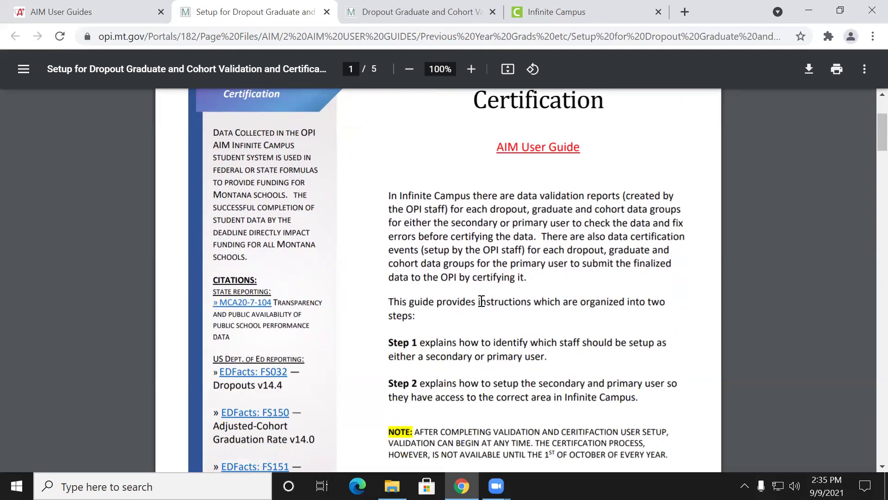
Read the guide's certification availability note, the Contents page and the Data Checklist
scroll(481, 301, down, 3)
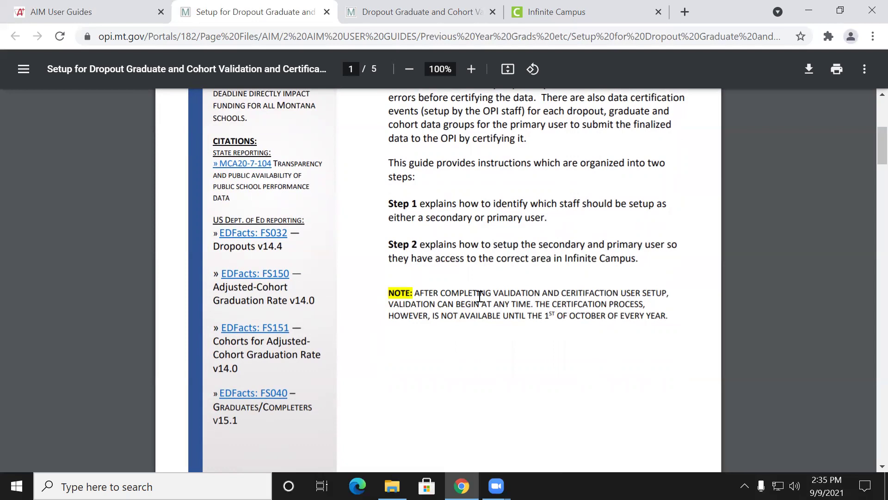
scroll(479, 297, down, 2)
scroll(479, 296, down, 9)
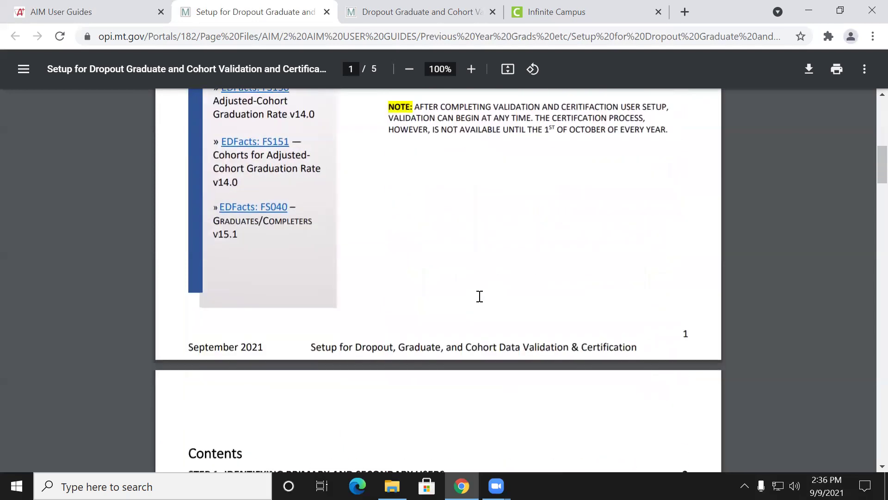
scroll(480, 296, down, 1)
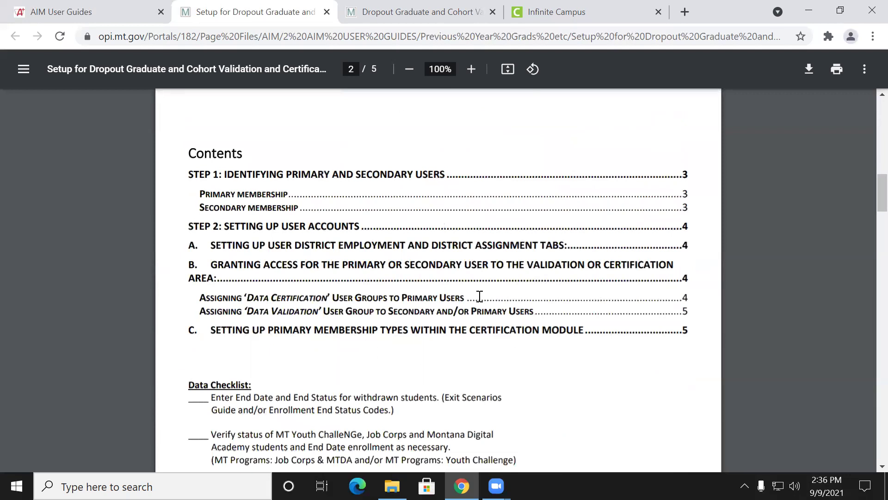
scroll(480, 296, down, 3)
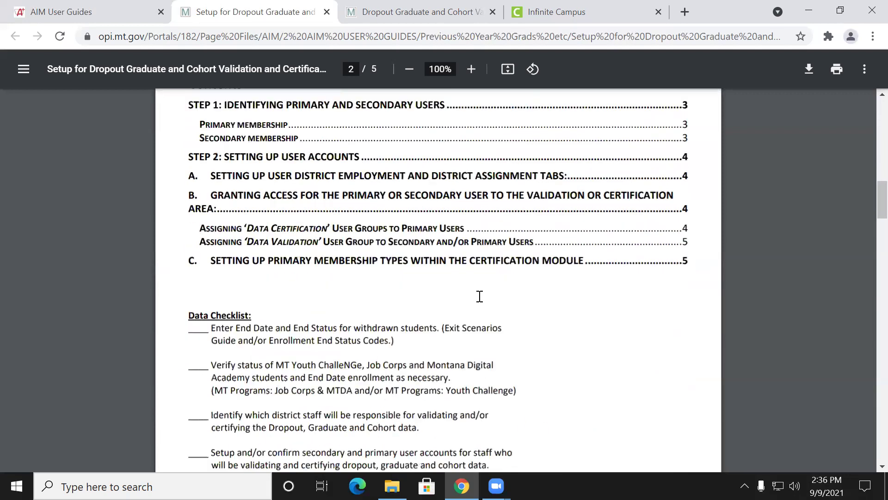
scroll(480, 296, up, 3)
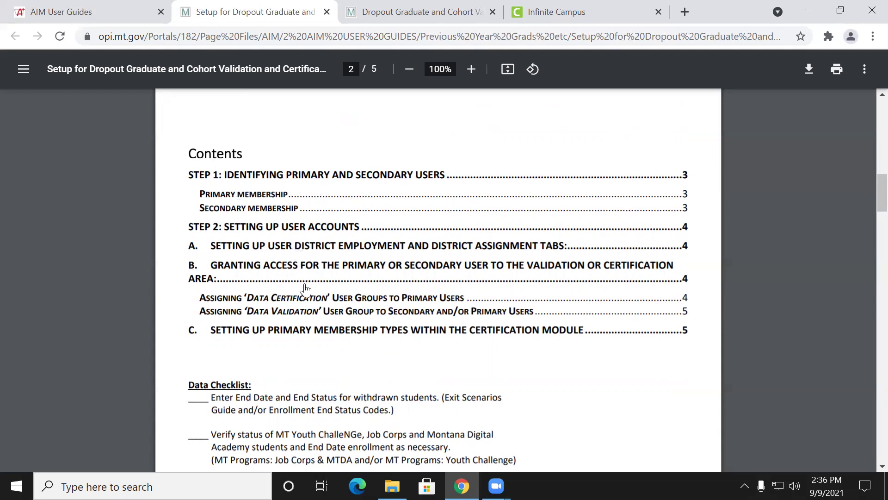
scroll(306, 289, down, 3)
scroll(302, 290, down, 2)
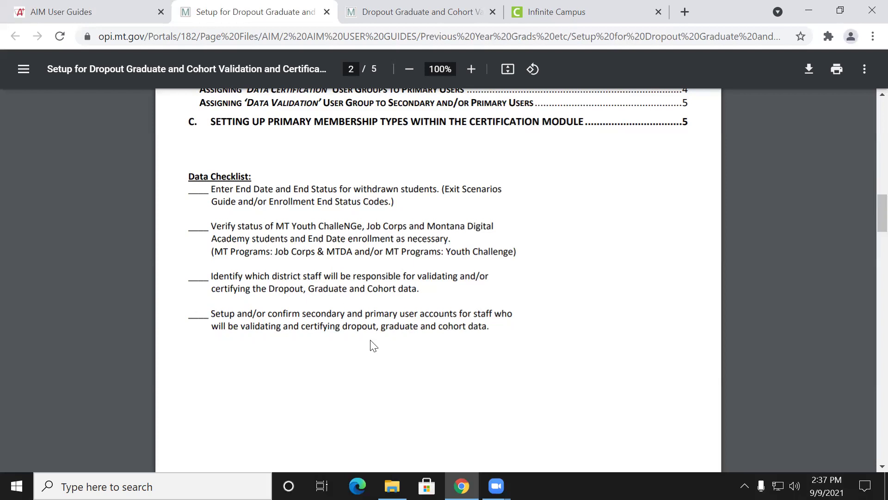
Read Step 1: Identifying Primary and Secondary Users, covering primary membership, secondary membership and the certification type table
scroll(373, 348, down, 2)
scroll(374, 348, down, 7)
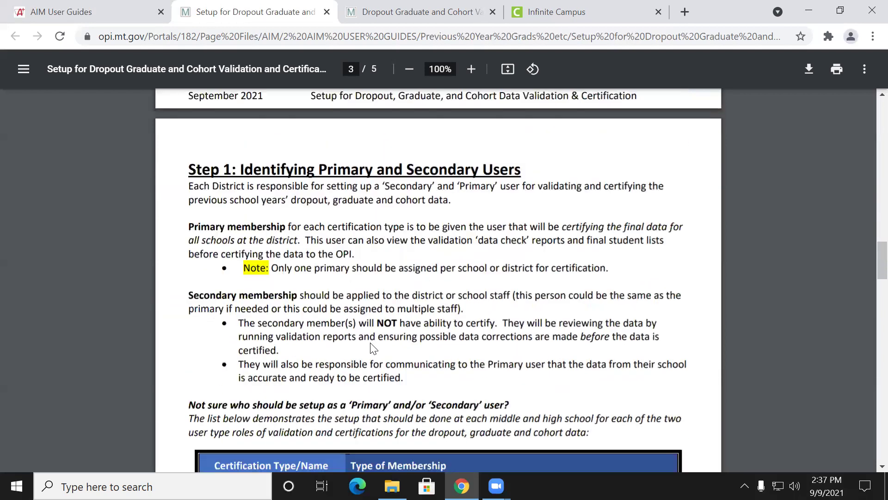
scroll(373, 347, down, 1)
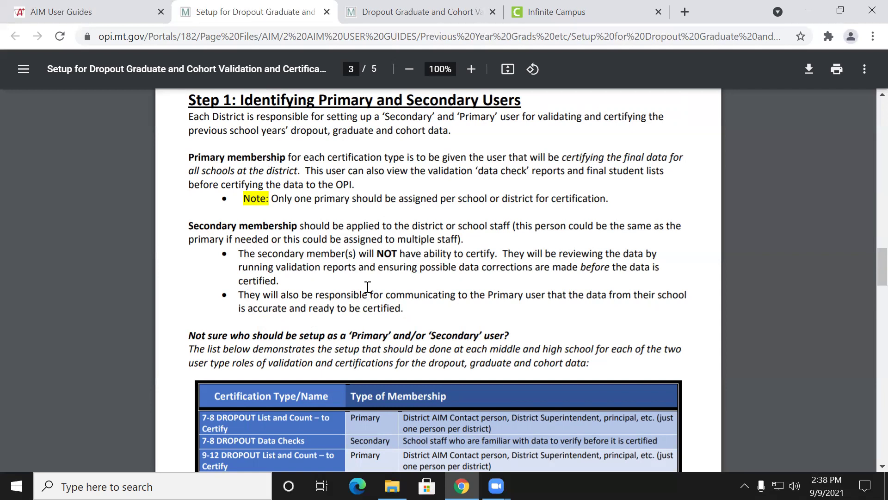
scroll(365, 282, down, 3)
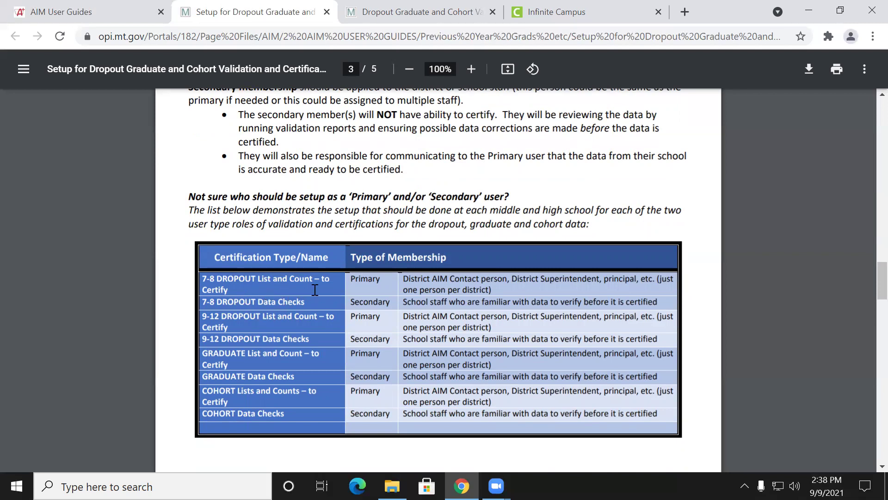
drag(380, 278, 341, 287)
click(356, 291)
scroll(374, 267, up, 3)
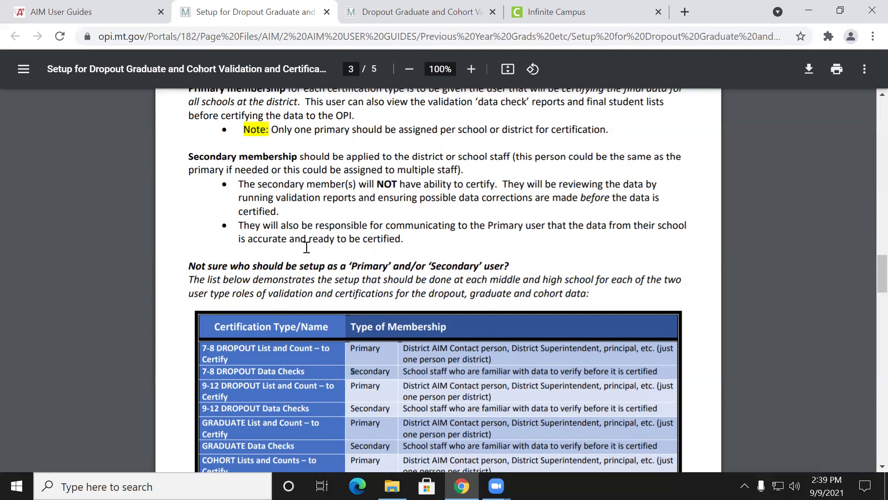
scroll(306, 246, down, 3)
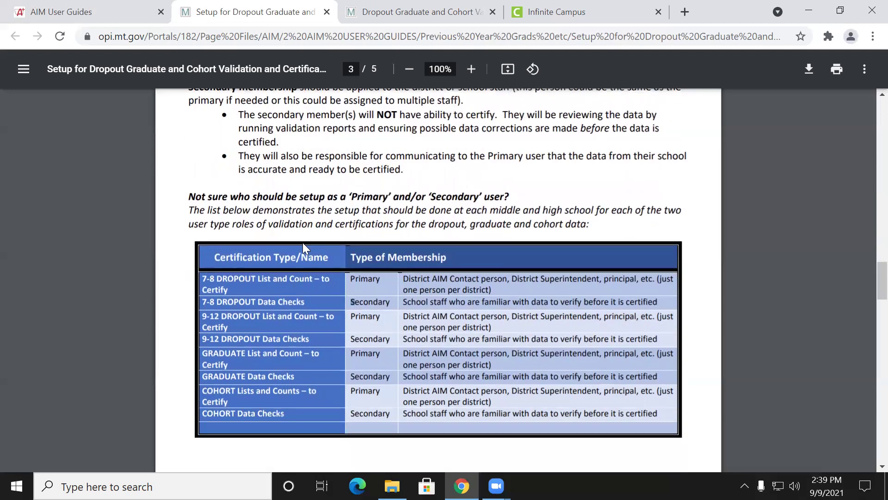
Examine the Certification Type/Name entries for 7-8 and 9-12 Dropout, comparing the List and Count rows with the Data Checks rows
scroll(302, 248, down, 3)
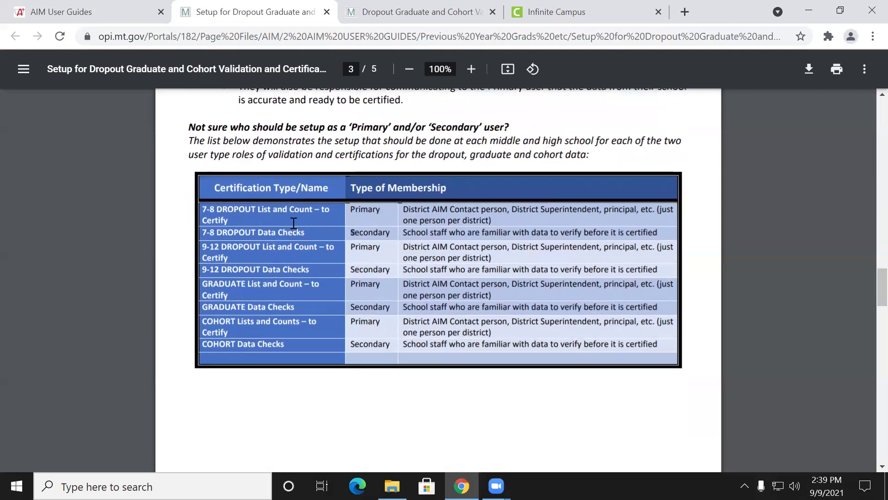
drag(202, 210, 297, 235)
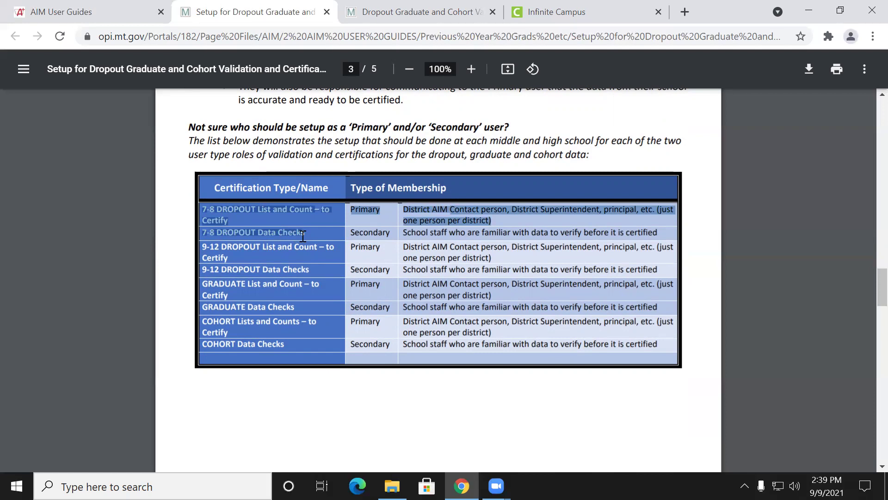
click(276, 241)
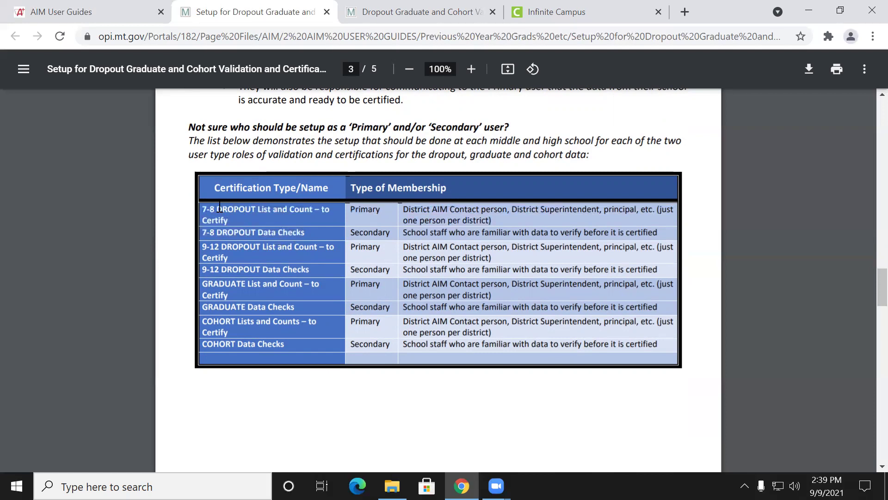
drag(206, 212, 306, 231)
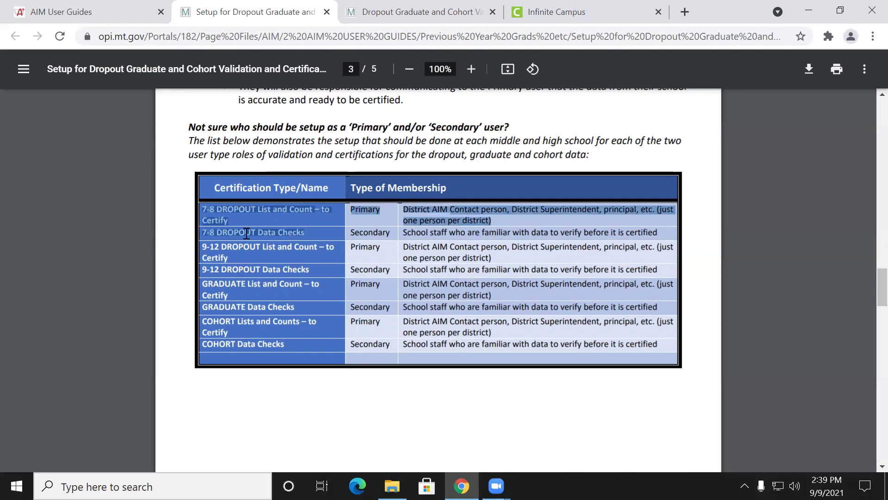
click(264, 250)
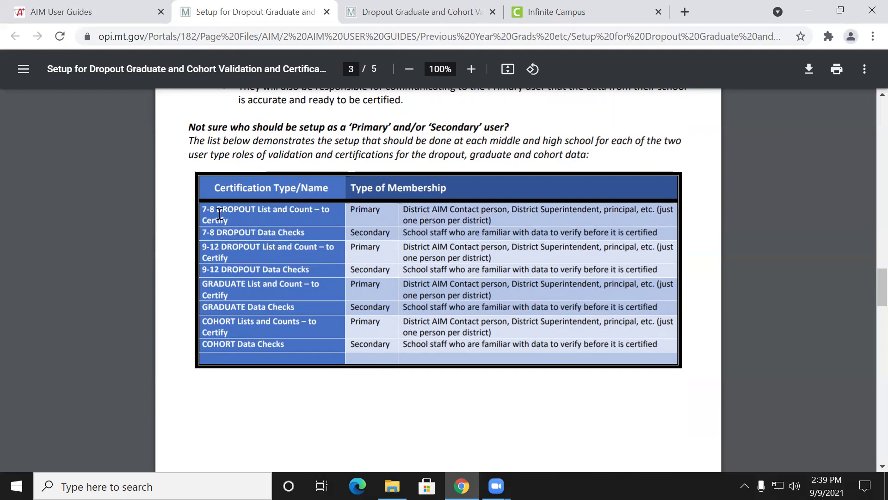
drag(203, 218, 261, 231)
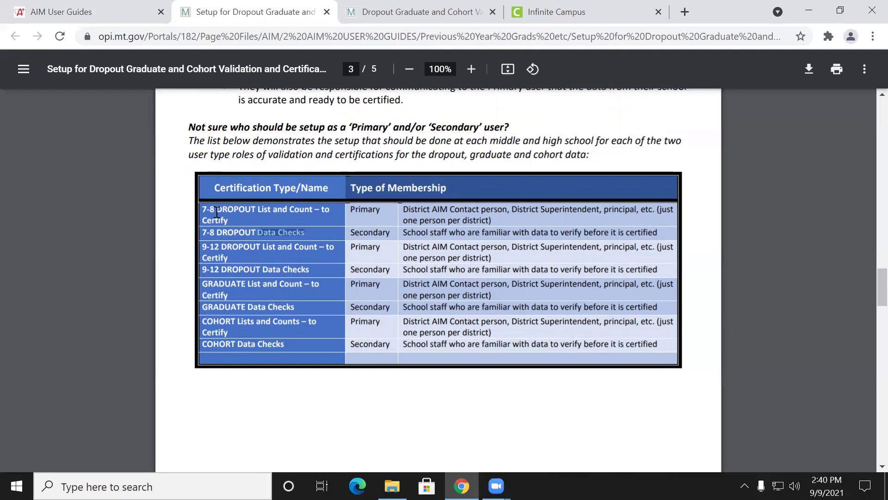
drag(229, 258, 205, 258)
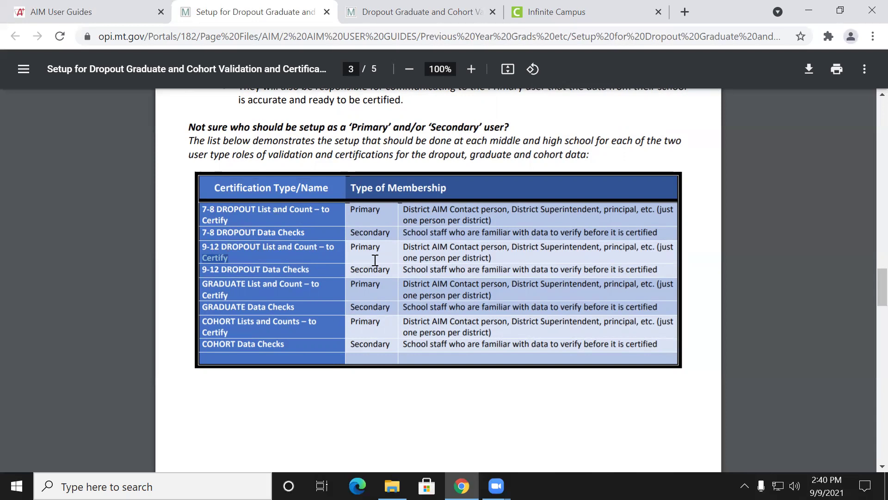
click(375, 227)
drag(284, 269, 319, 271)
click(375, 273)
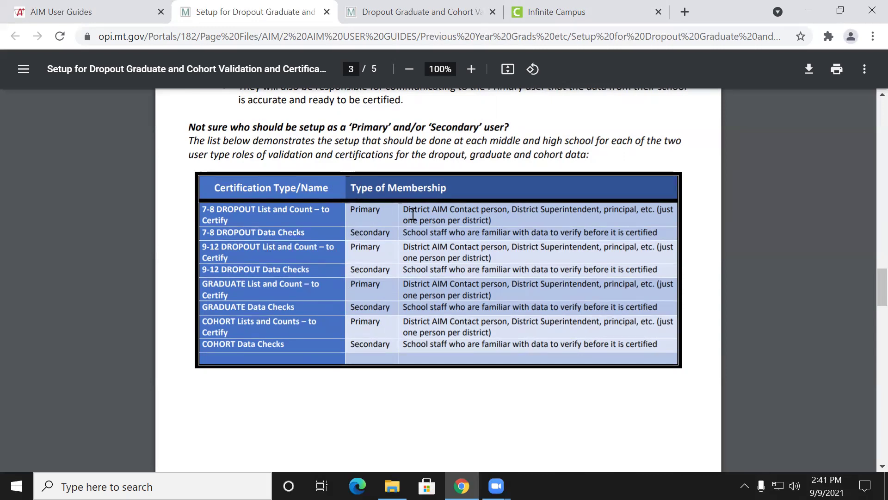
Examine who qualifies as primary and secondary member in the 7-8 Dropout rows of the Type of Membership column
drag(407, 213, 456, 211)
drag(522, 210, 560, 211)
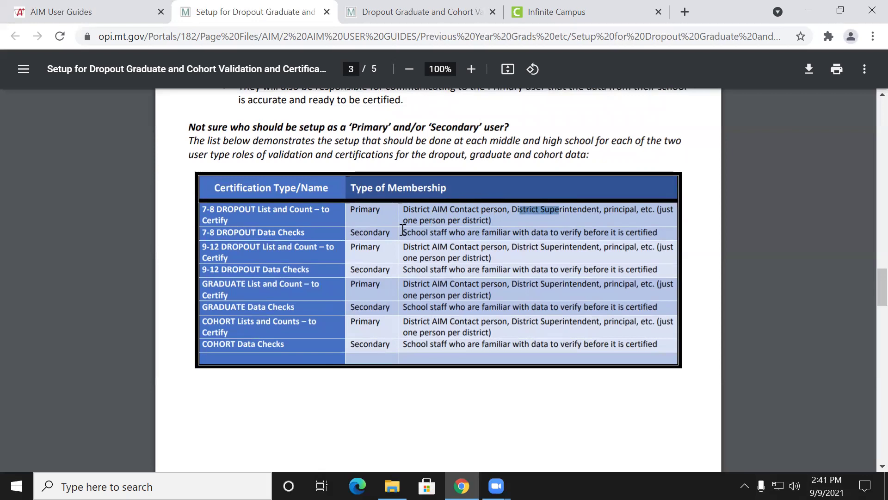
drag(403, 230, 587, 234)
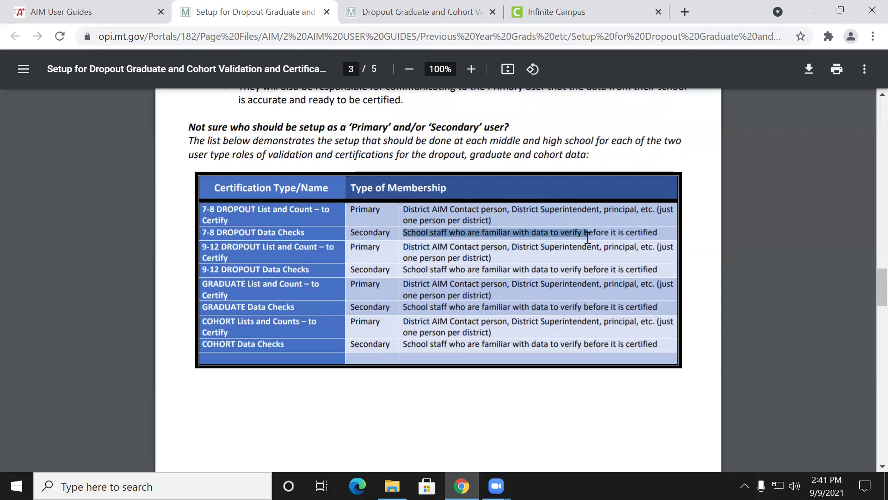
click(404, 254)
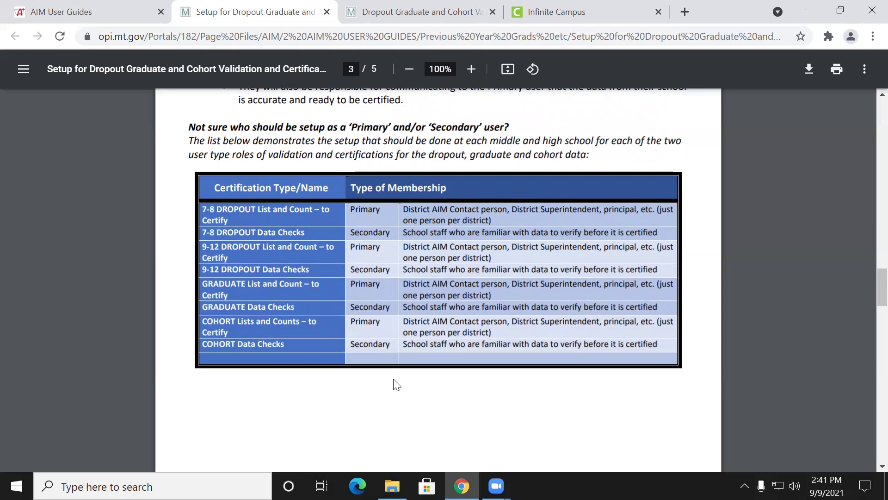
Read Step 2 section A on setting up the User District Employment and District Assignment tabs
scroll(429, 383, down, 6)
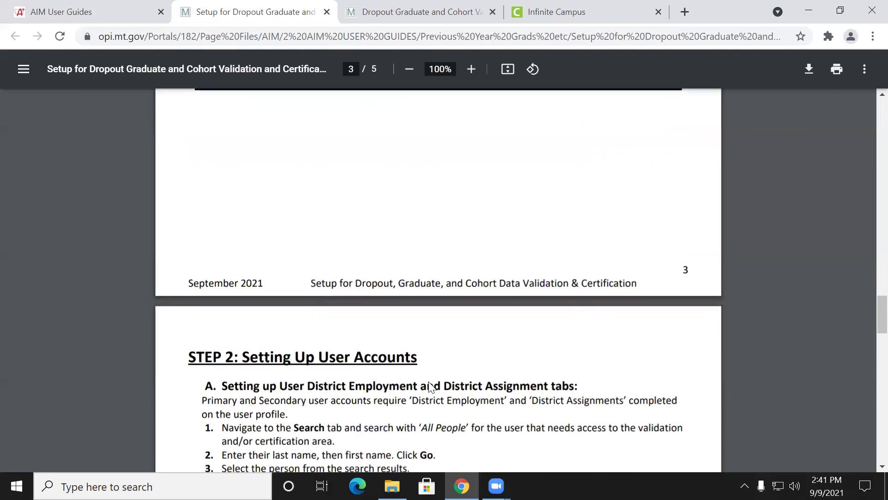
scroll(428, 384, down, 4)
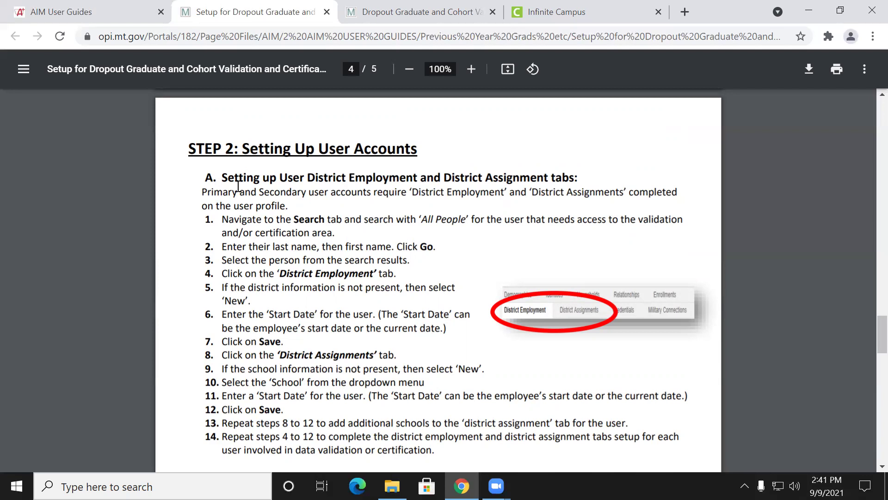
scroll(237, 185, down, 2)
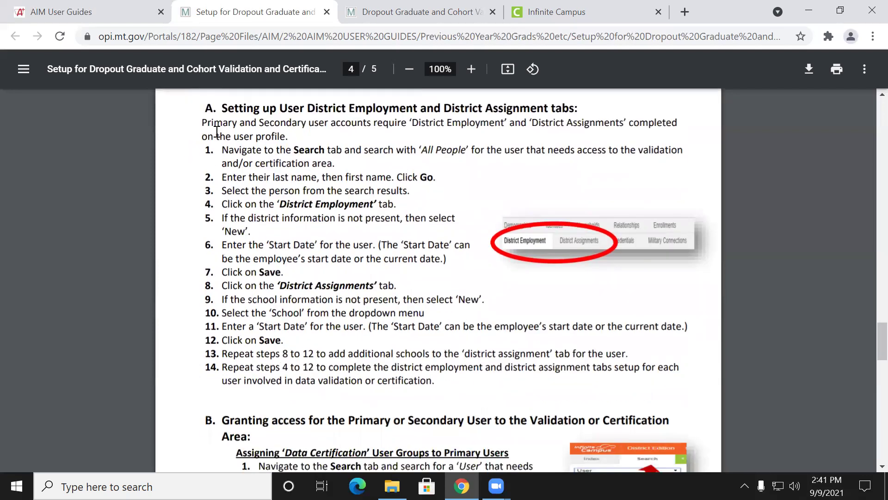
drag(228, 108, 437, 364)
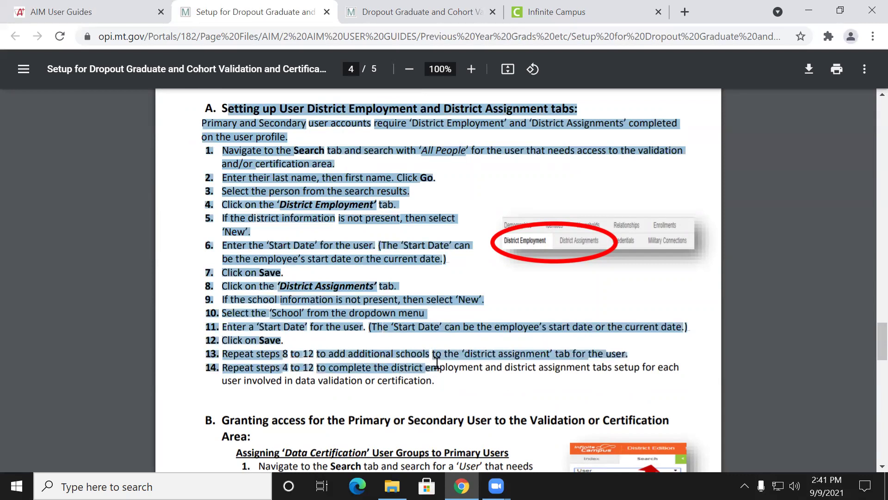
click(355, 254)
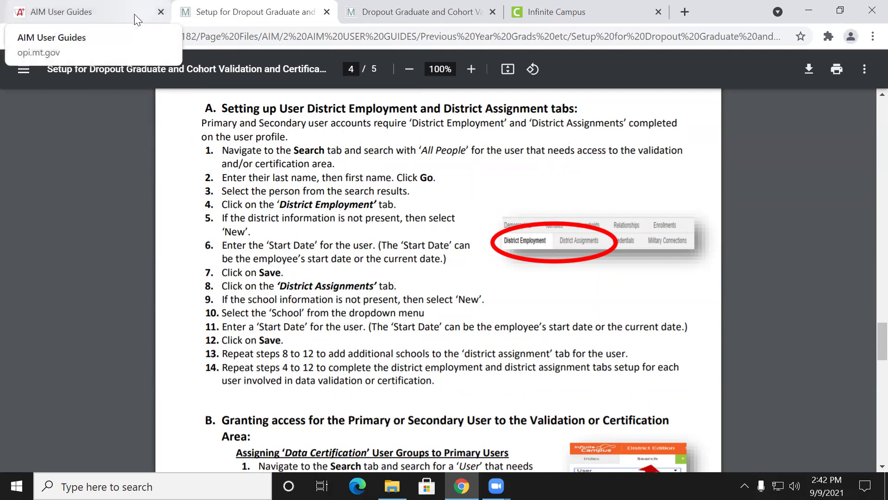
drag(247, 150, 396, 317)
click(328, 353)
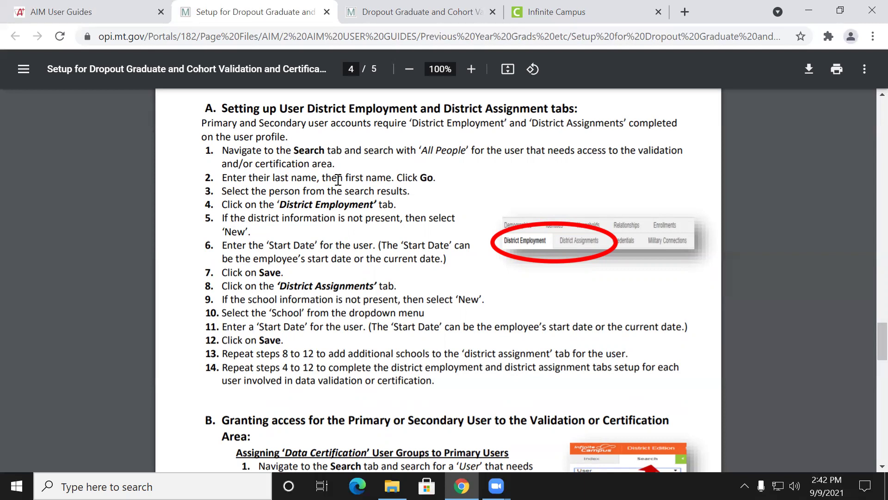
Highlight the 'District Employment' and 'District Assignments' instructions in section A and review their setup steps
drag(287, 204, 369, 208)
drag(278, 286, 372, 287)
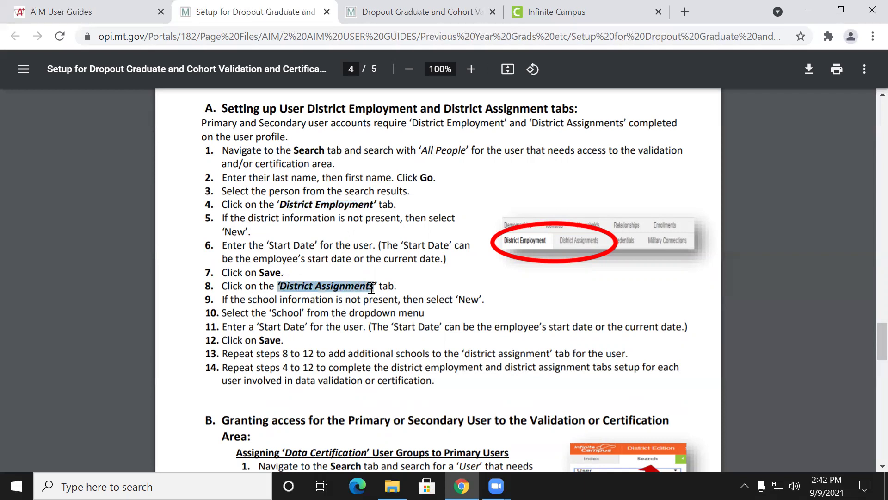
click(286, 220)
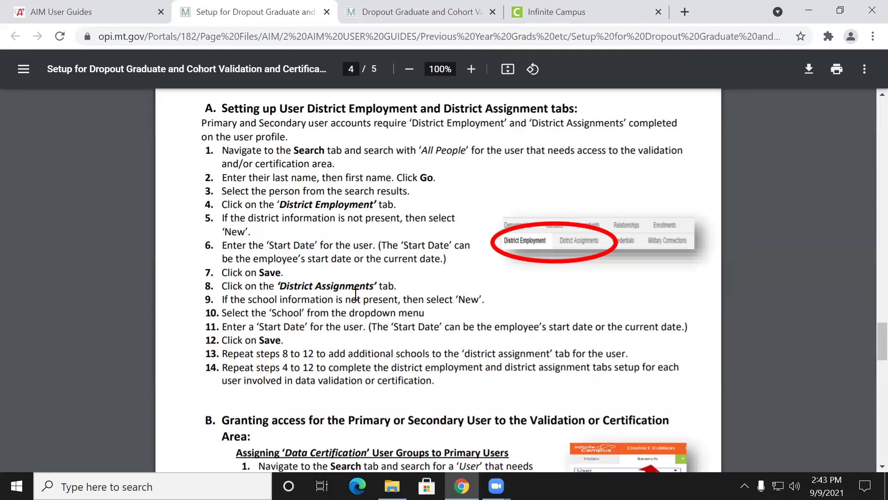
scroll(356, 294, up, 2)
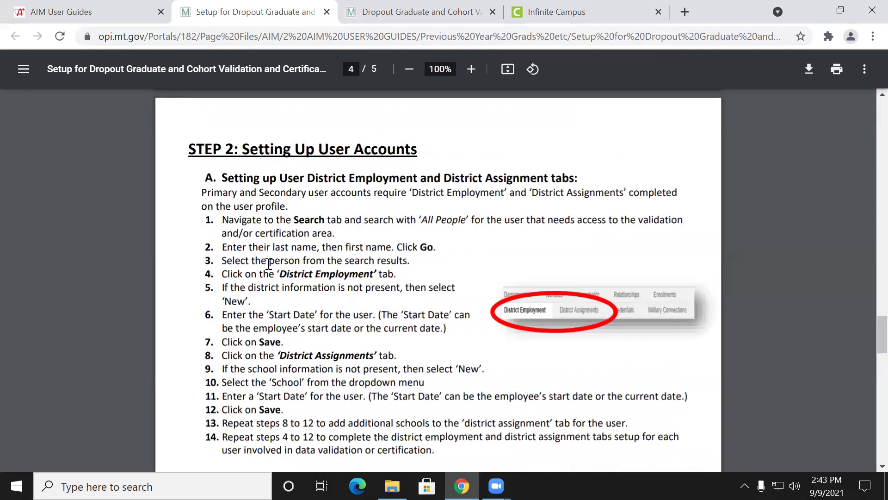
scroll(293, 272, down, 2)
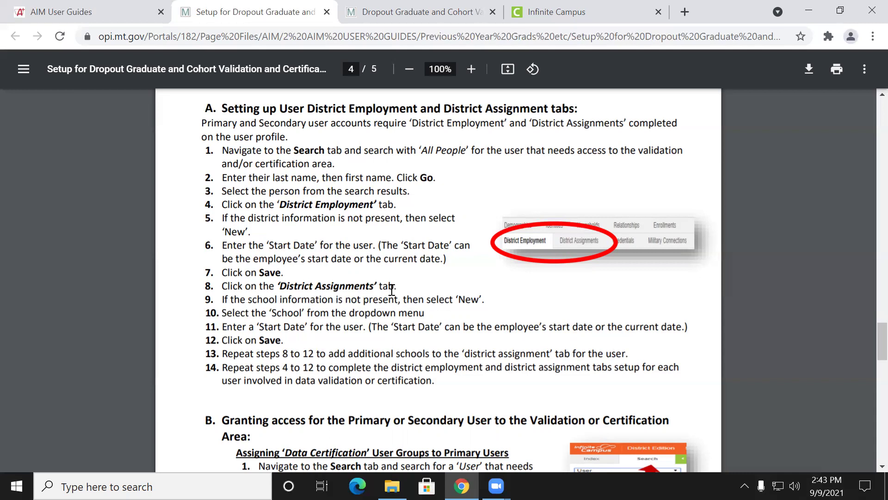
Switch to Infinite Campus, search All People by the person's last and first name, and open the first matching record
click(610, 13)
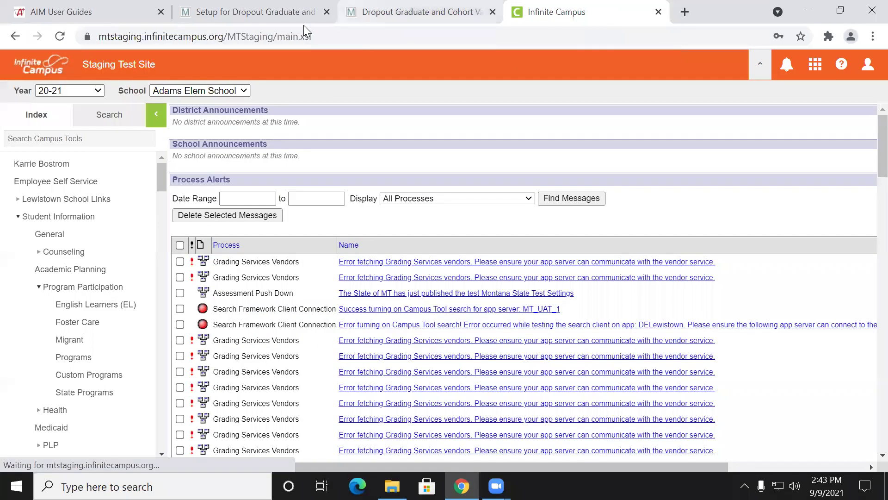
click(116, 115)
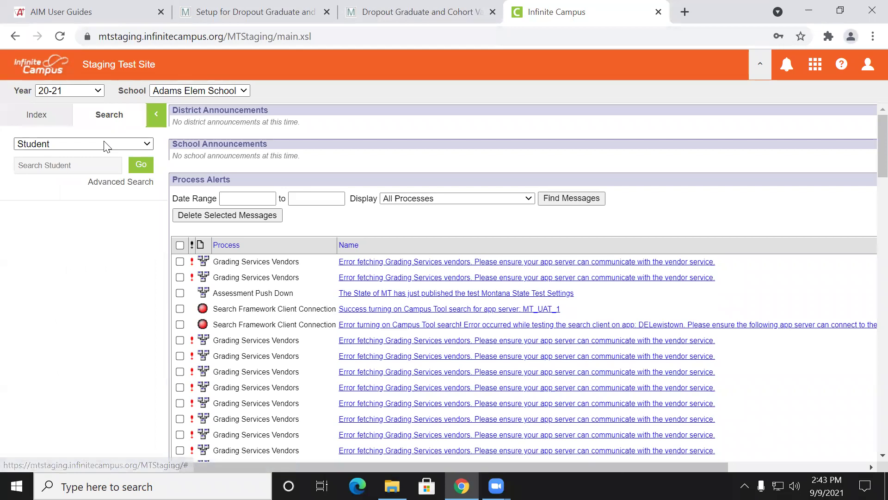
click(106, 146)
click(123, 190)
click(140, 165)
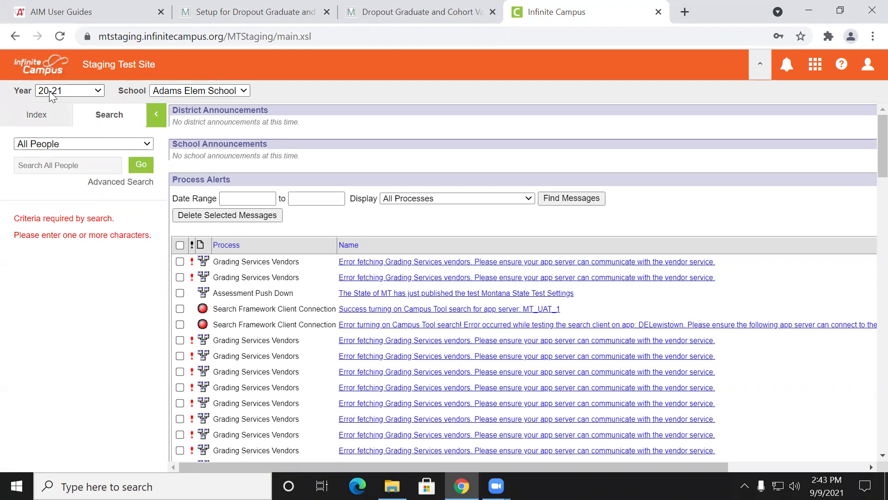
click(57, 166)
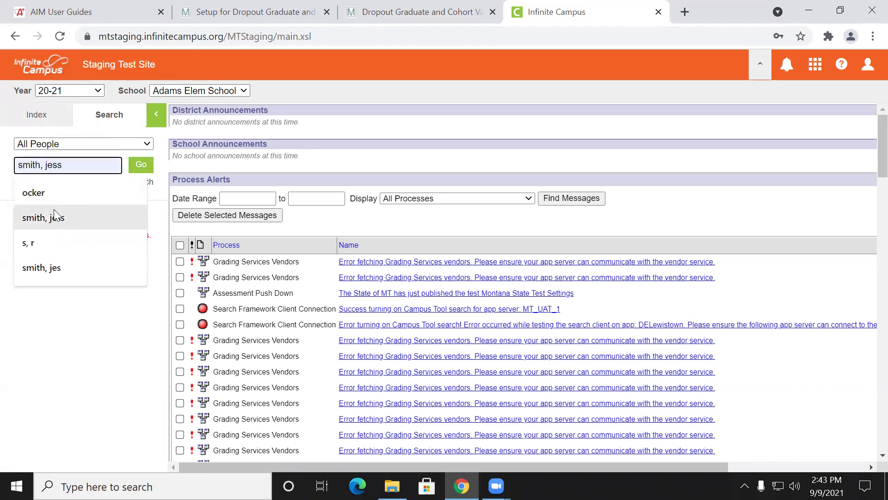
click(54, 209)
click(140, 165)
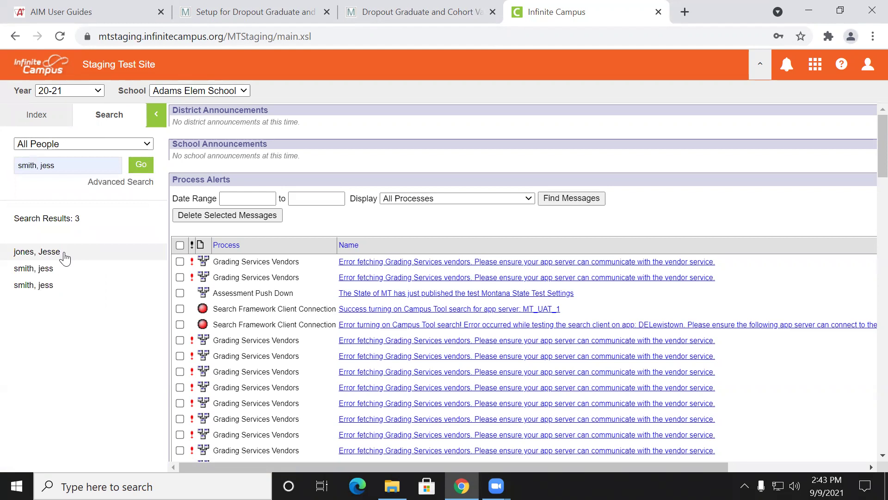
click(65, 259)
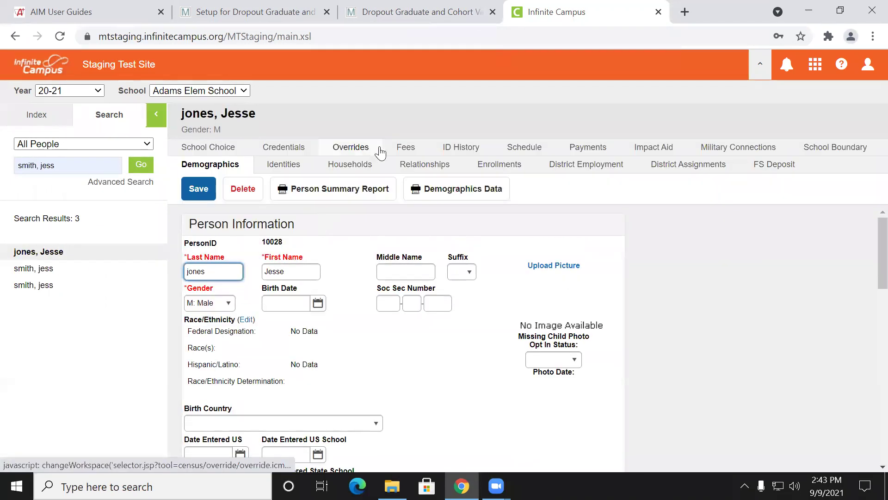
Add a District Employment record with start date 08/30/2021 for this person and save it
click(560, 166)
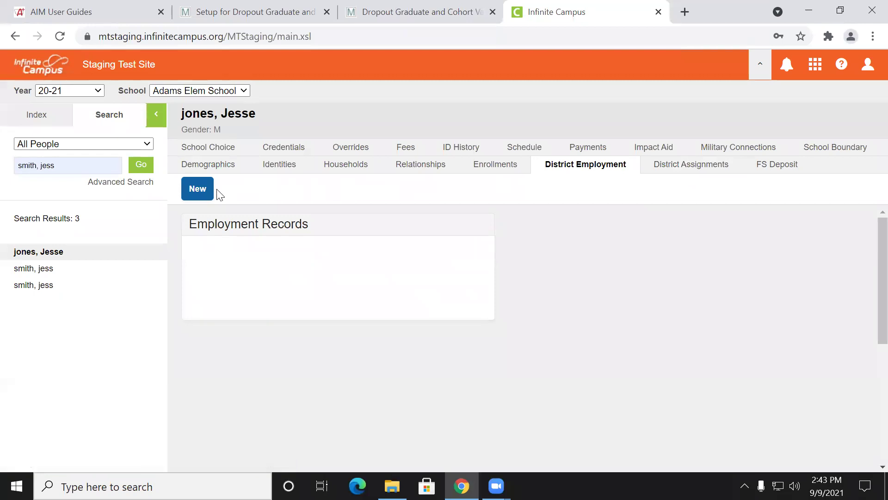
click(198, 189)
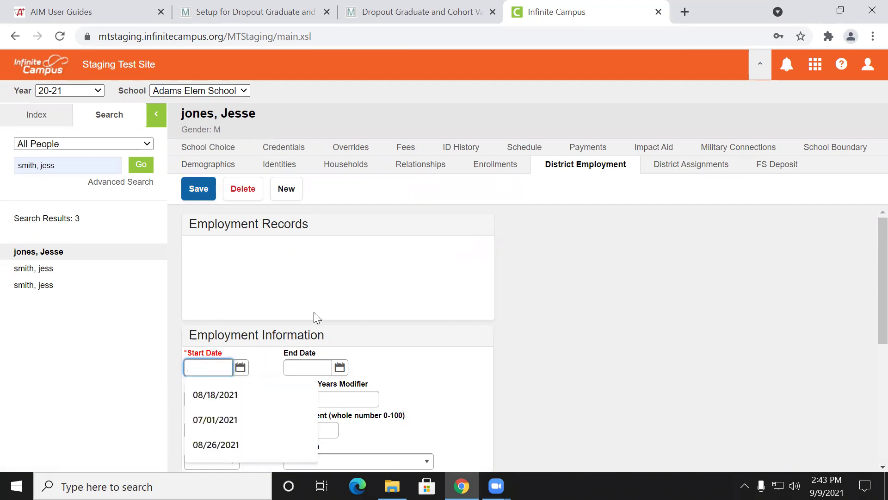
text(08/)
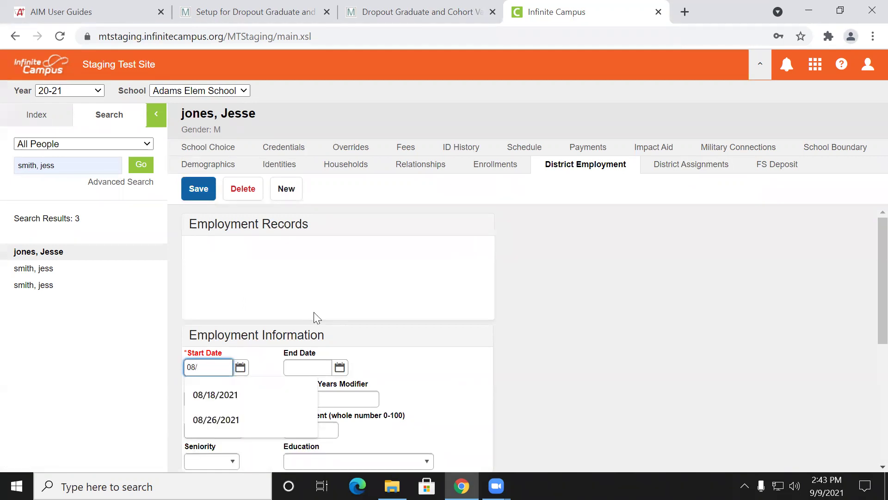
text(30/2021)
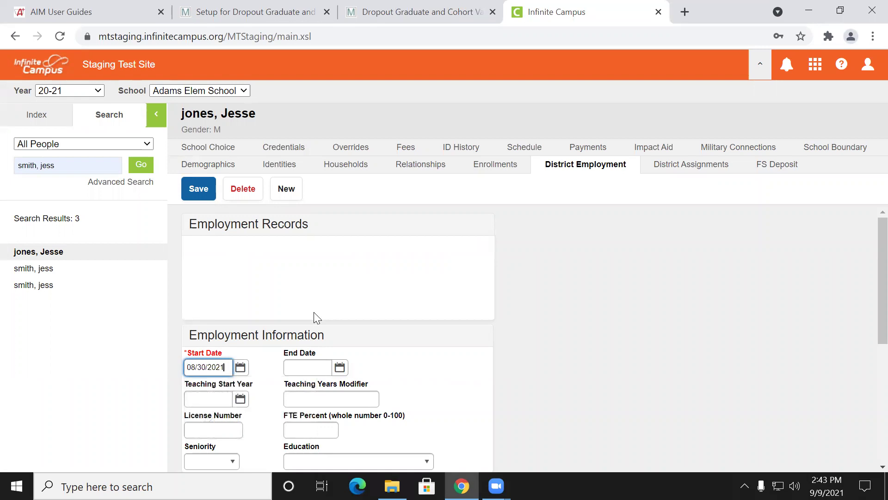
click(190, 188)
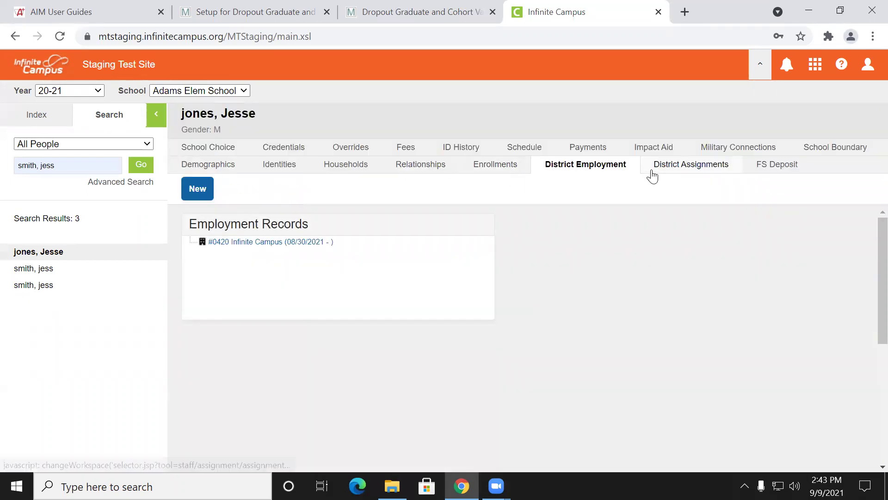
Open the person's District Assignments and check which schools the School selector beside the year offers
click(653, 172)
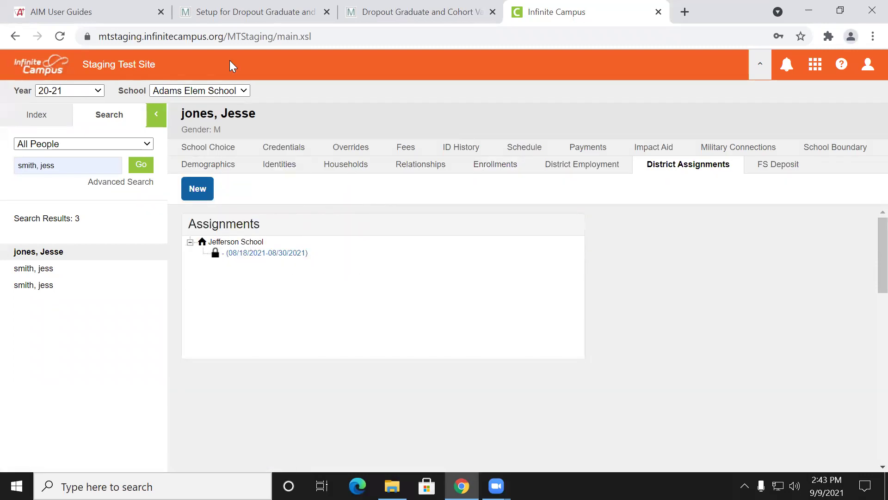
click(221, 92)
click(221, 92)
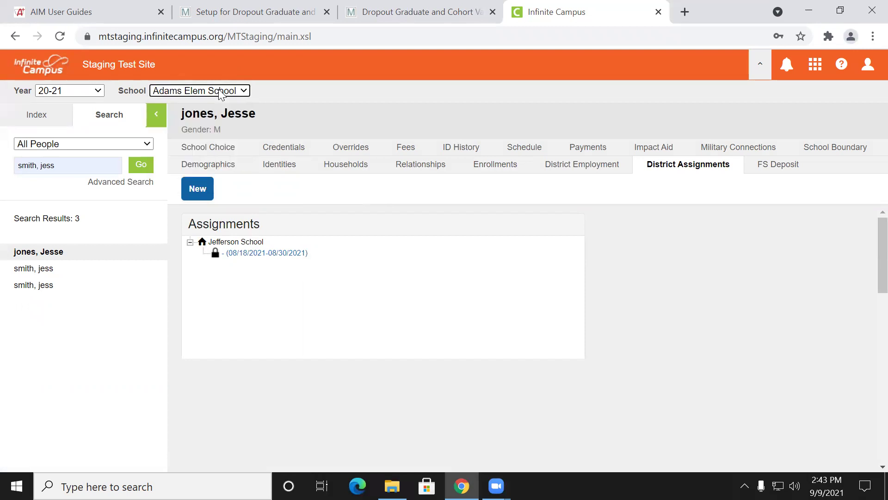
click(220, 92)
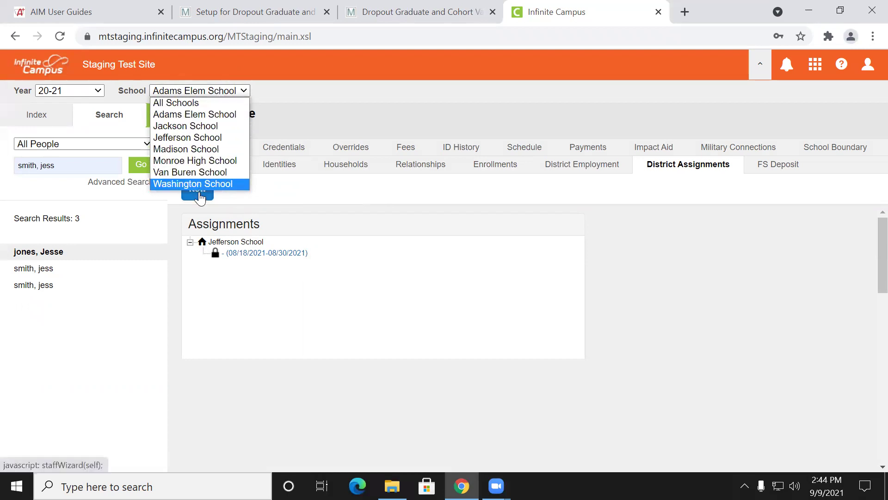
click(198, 190)
Create a new district assignment for Harrison School with start date 8/30/21
click(197, 190)
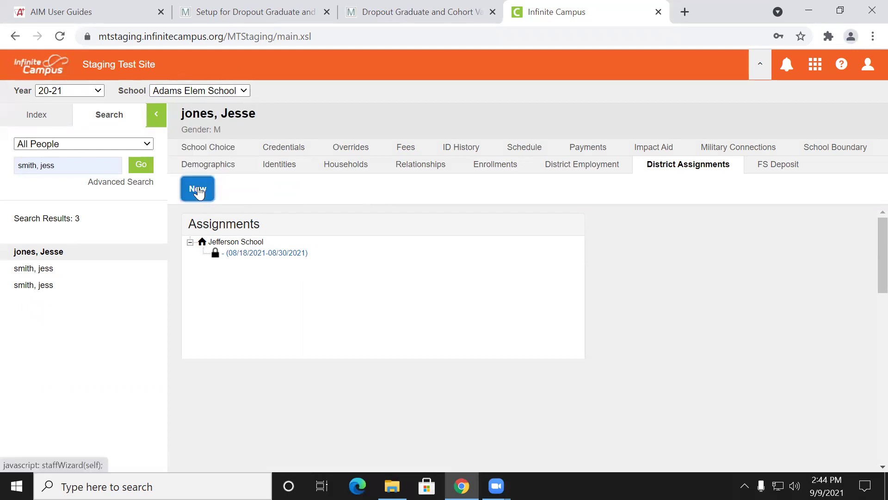
scroll(243, 321, down, 1)
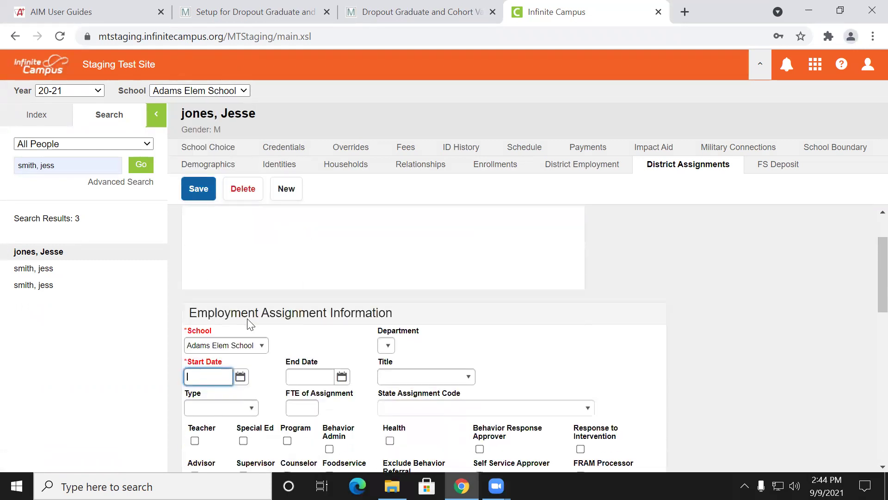
click(249, 345)
scroll(249, 342, down, 1)
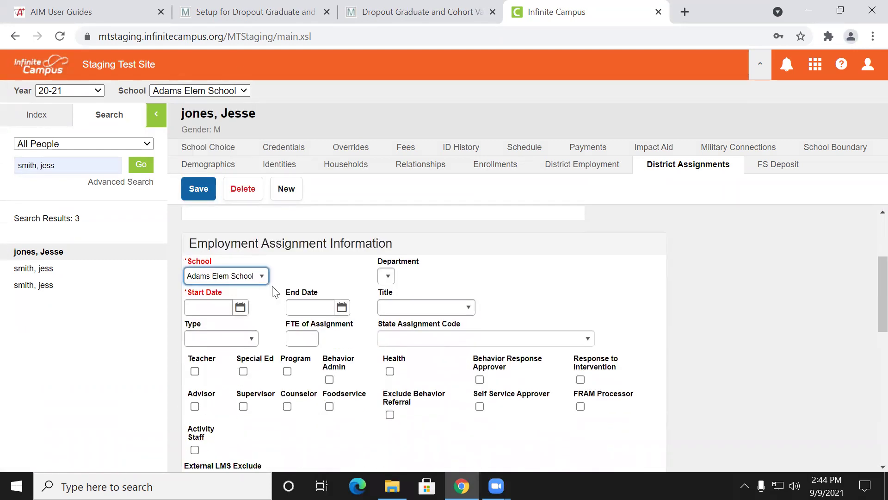
click(262, 276)
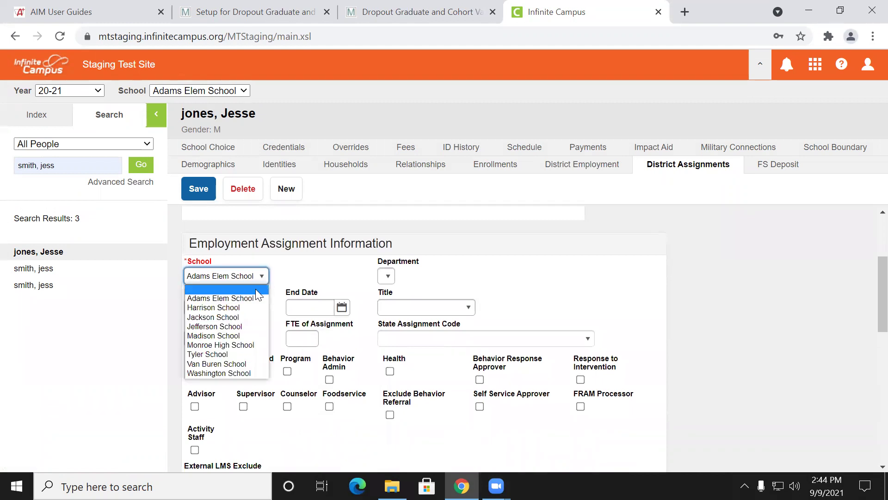
click(236, 308)
click(225, 307)
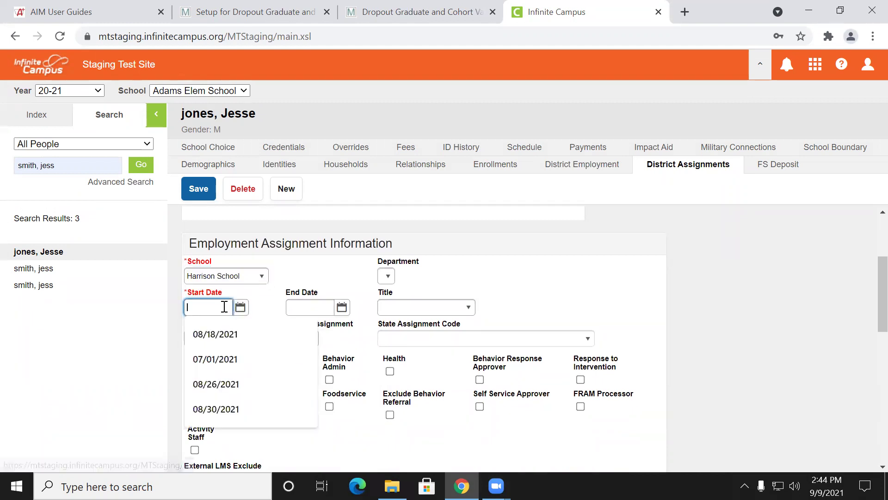
text(8/30/21)
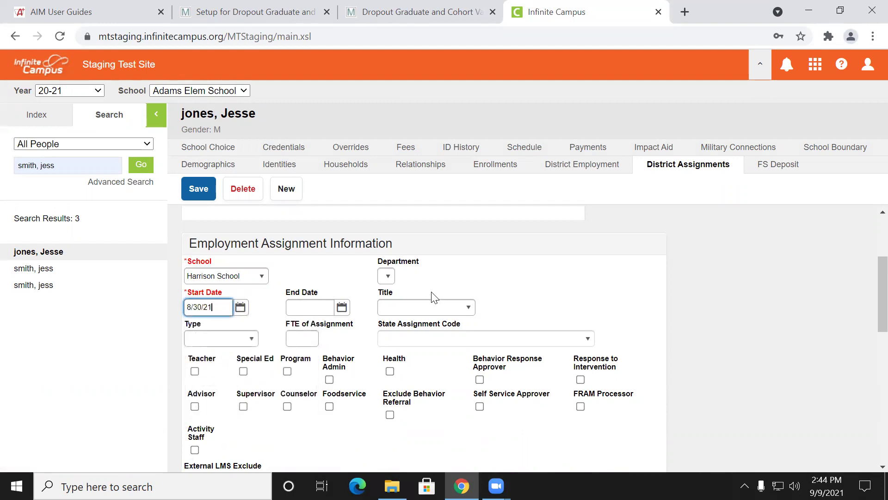
Browse the State Assignment Code options without choosing one, and save the Harrison School assignment
scroll(384, 323, down, 1)
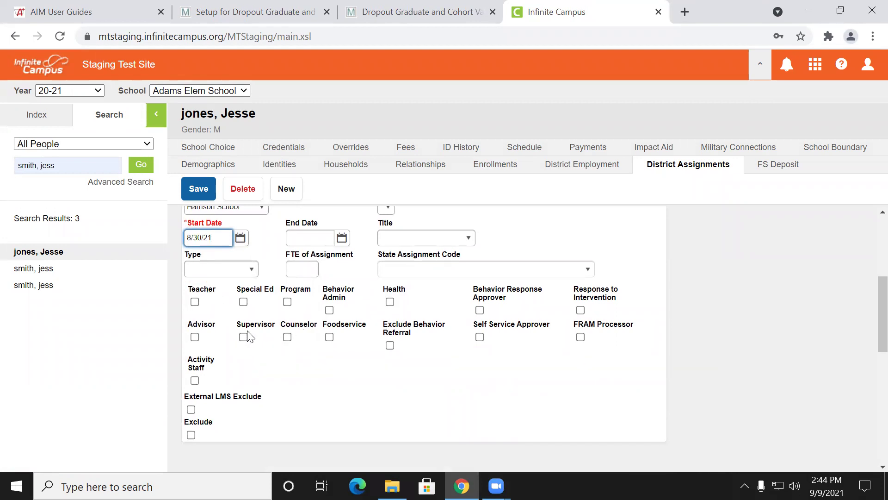
click(435, 268)
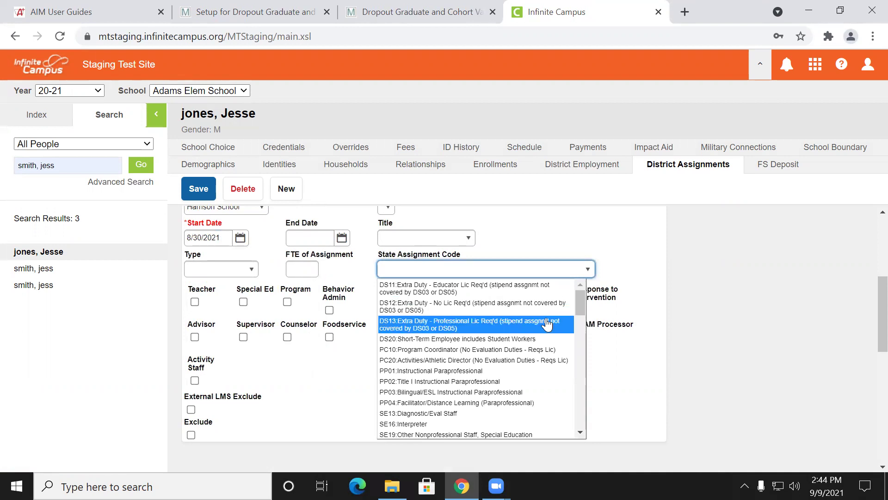
scroll(633, 338, down, 1)
scroll(509, 319, down, 3)
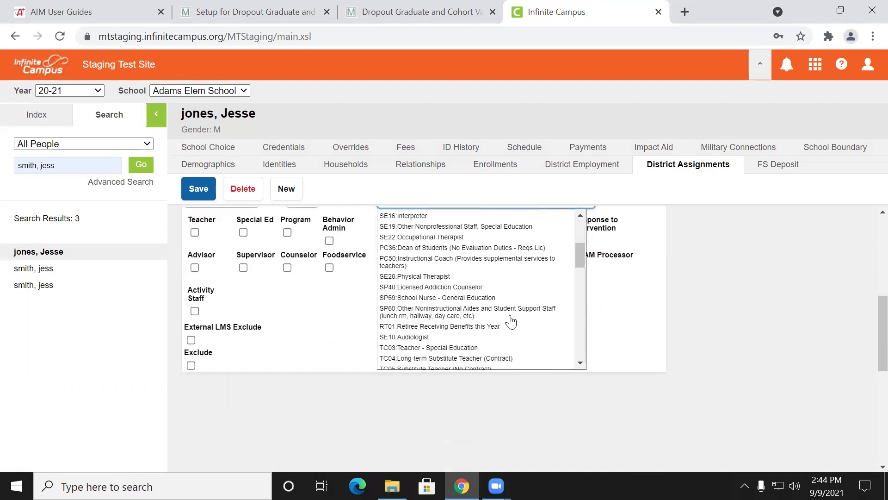
scroll(425, 268, down, 5)
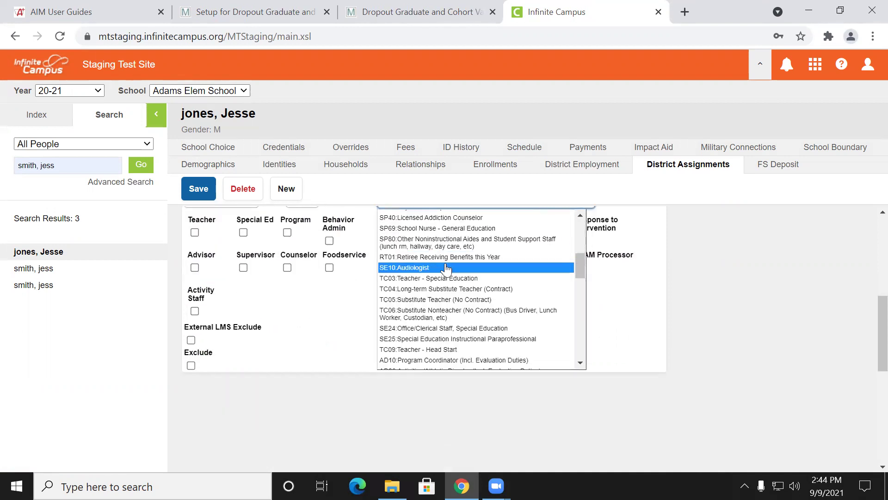
click(349, 296)
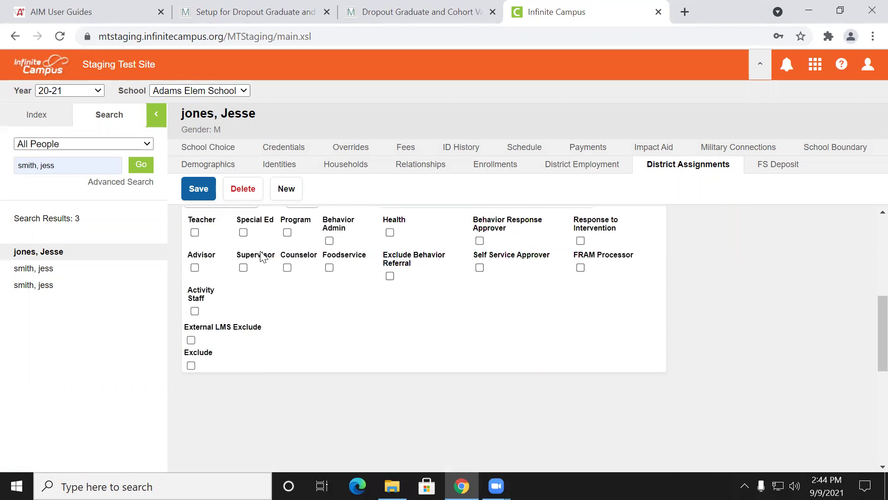
click(204, 190)
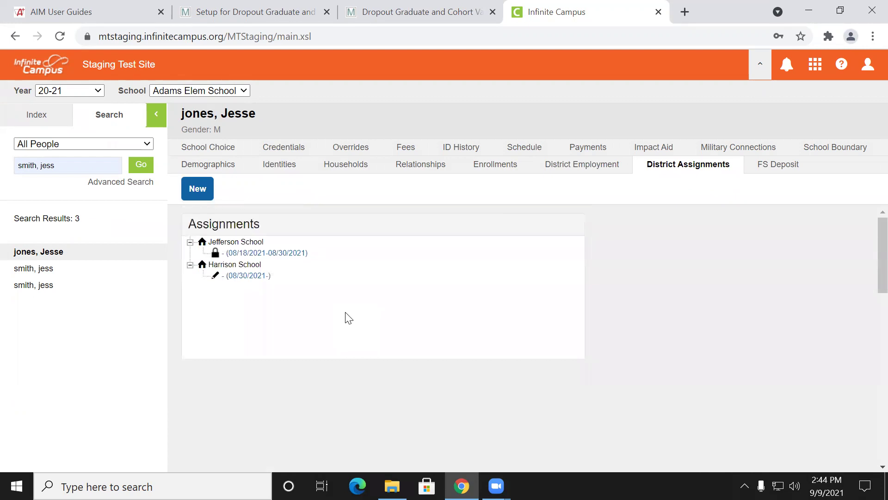
Review the selectable schools again to illustrate which ones may need a district assignment
click(202, 95)
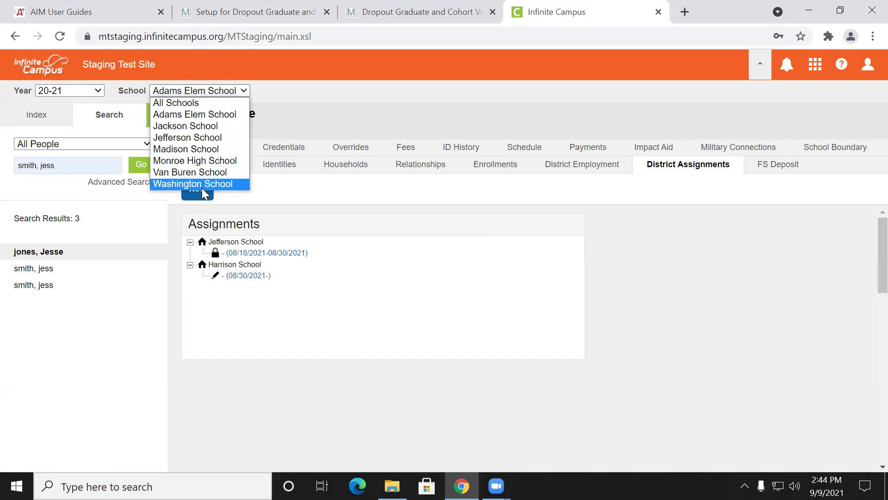
click(209, 95)
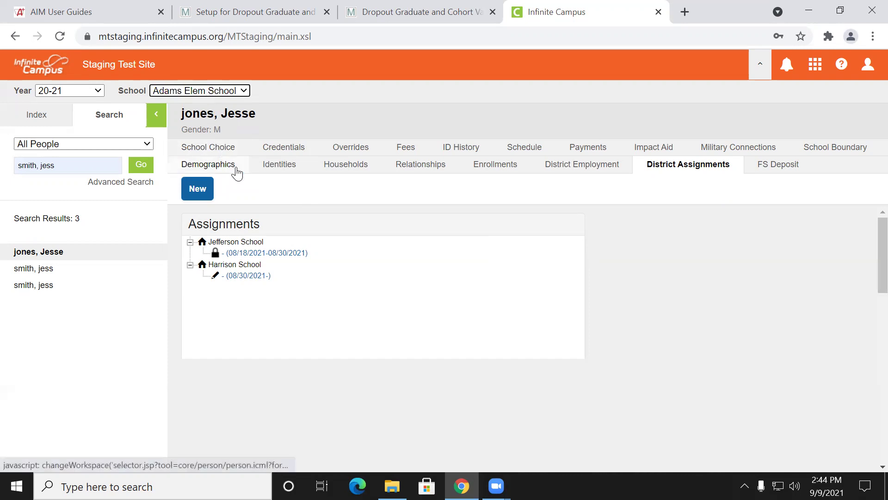
click(232, 93)
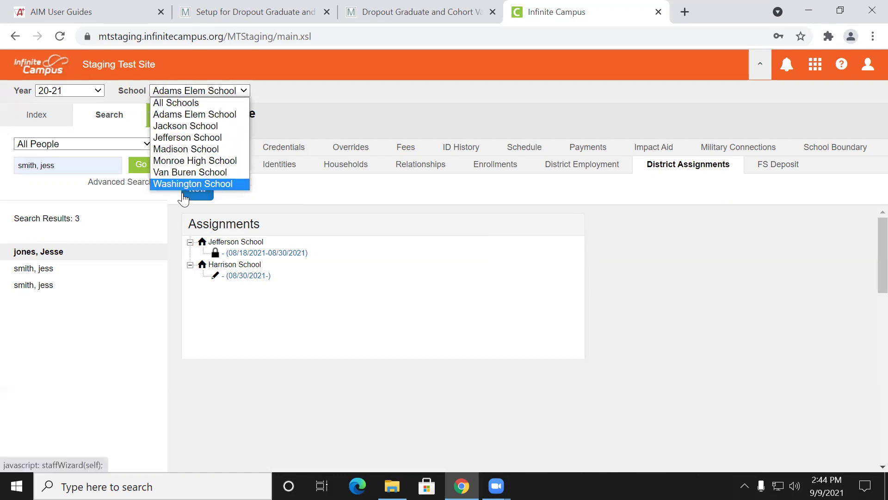
click(315, 221)
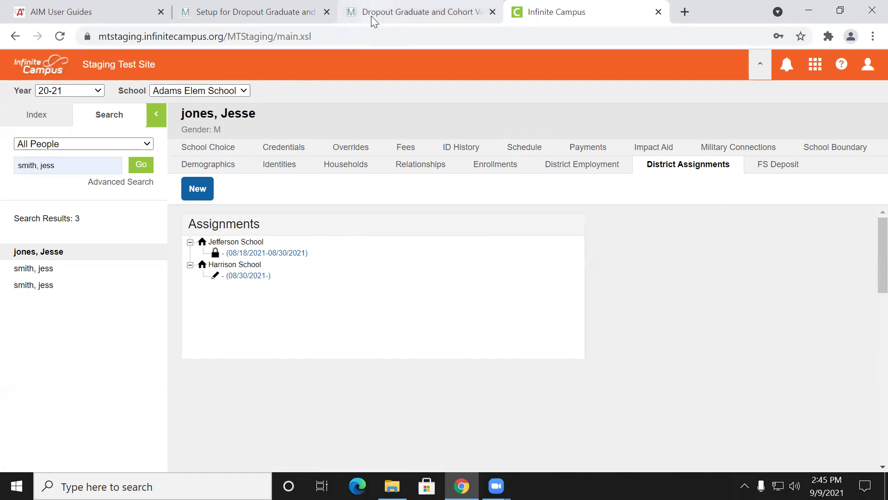
Return to the setup guide and read section B on assigning the 'Data Certification' user group to primary users
click(299, 16)
scroll(323, 213, down, 3)
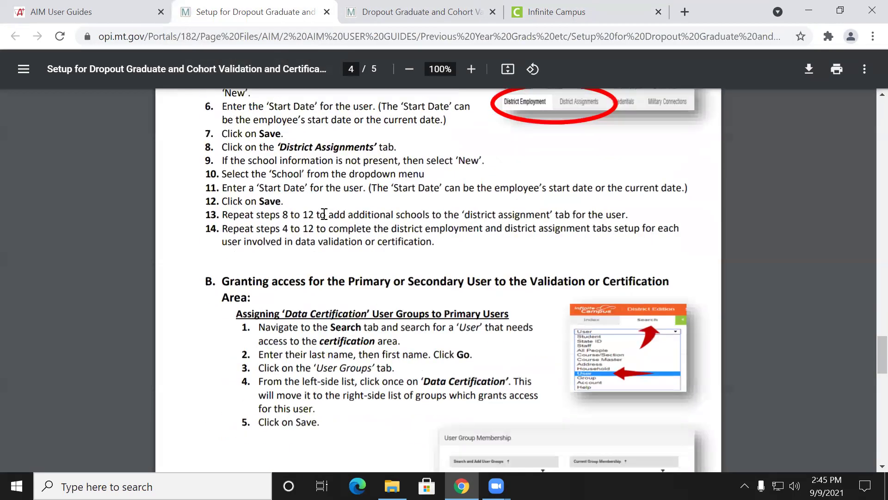
scroll(324, 215, down, 2)
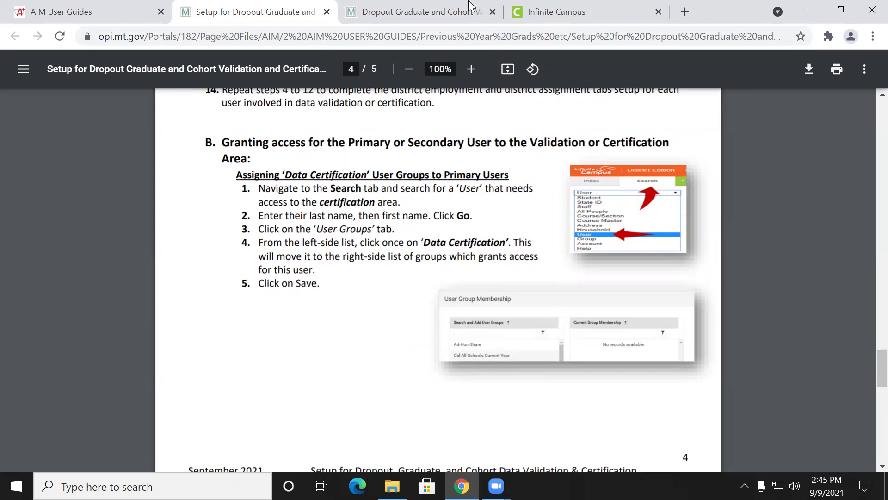
Switch back to Infinite Campus and run the same name search with the search type set to User
click(537, 12)
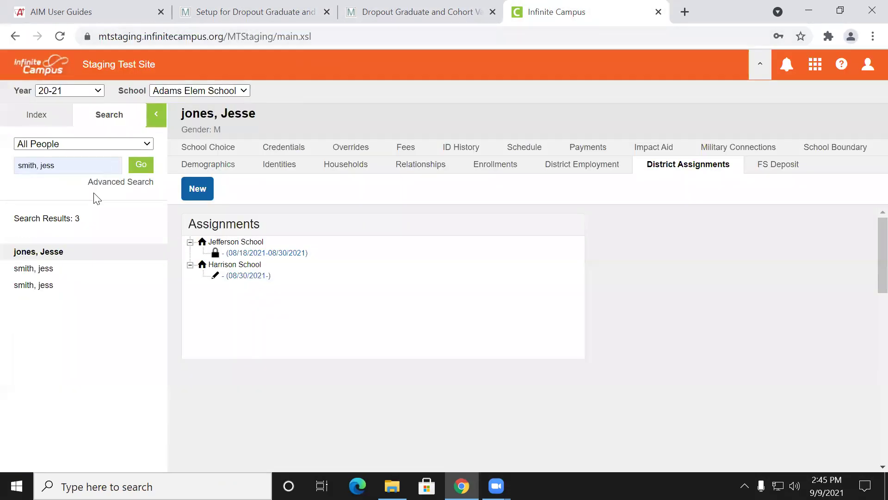
click(73, 145)
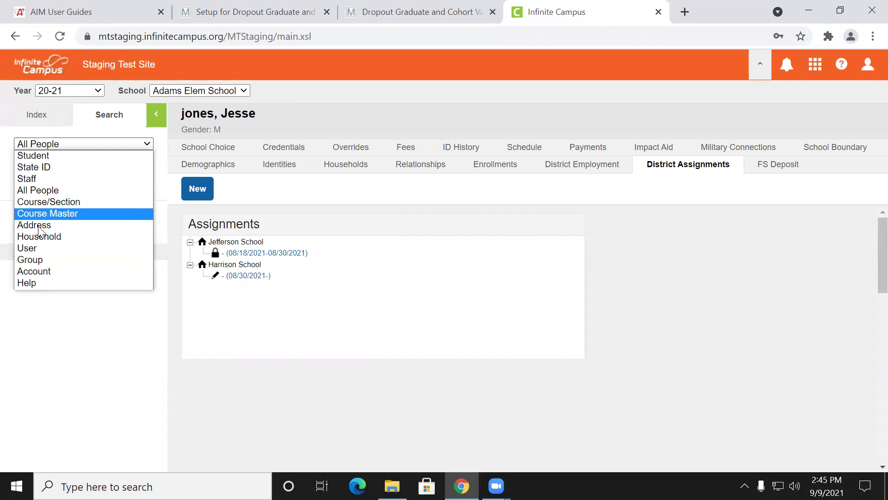
click(37, 248)
click(138, 171)
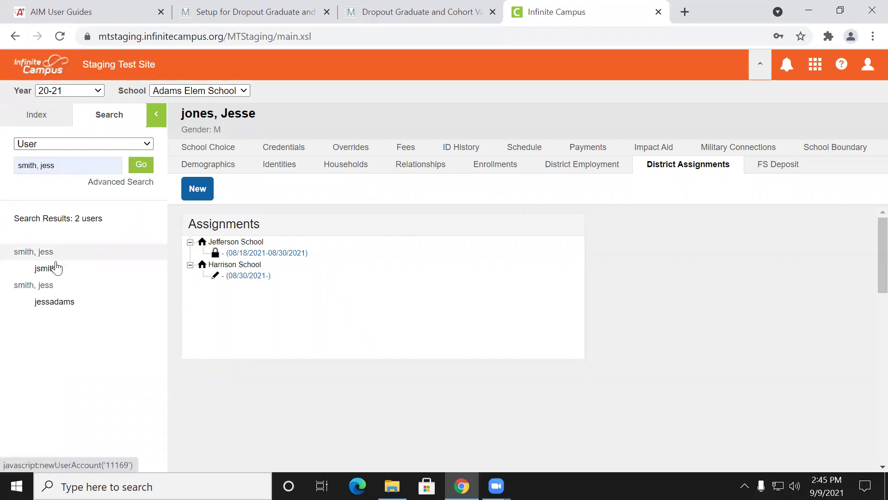
In the first matching user's group memberships, try adding and removing Data Validation, and add both Data Certification and Data Validation without saving
click(56, 270)
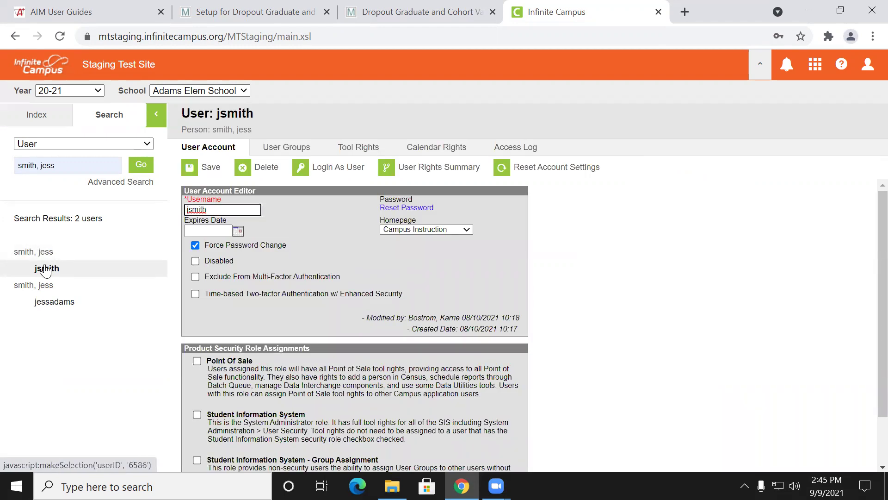
click(275, 154)
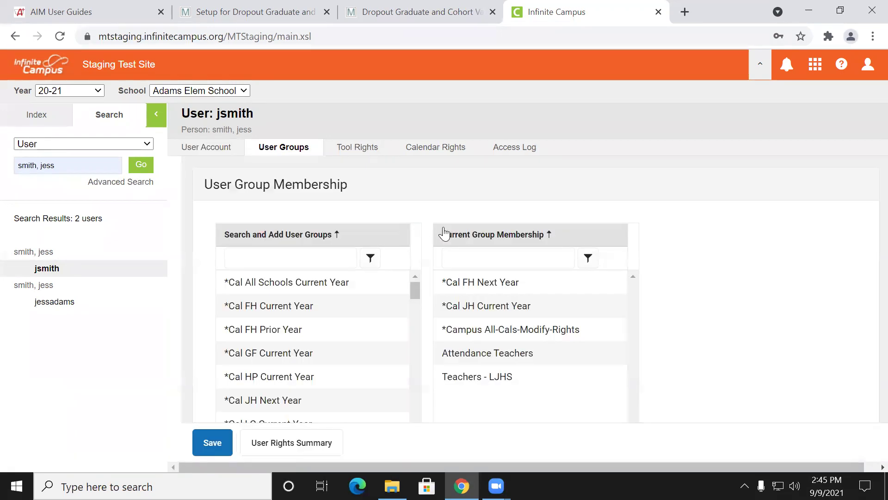
scroll(488, 238, down, 2)
scroll(352, 241, down, 3)
scroll(326, 290, down, 4)
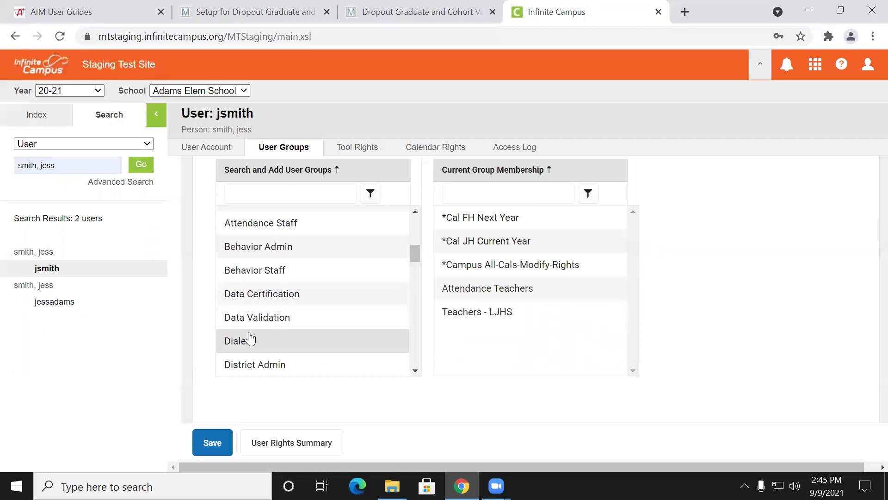
click(288, 318)
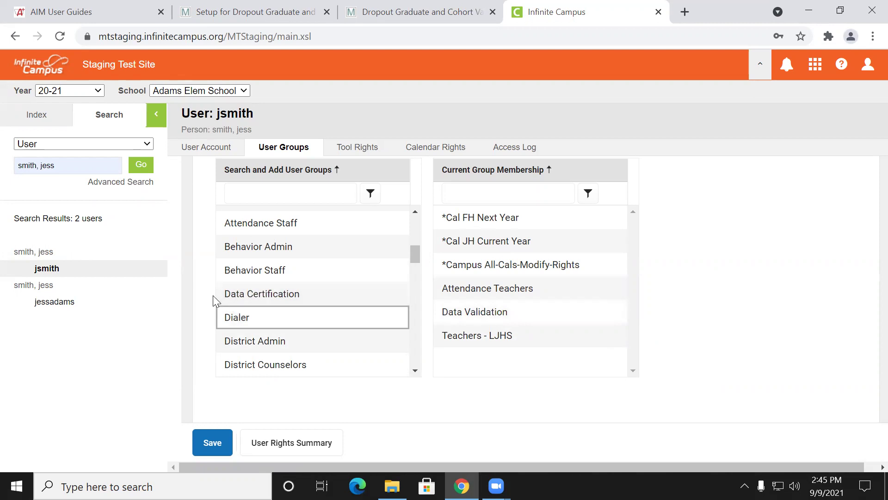
click(440, 312)
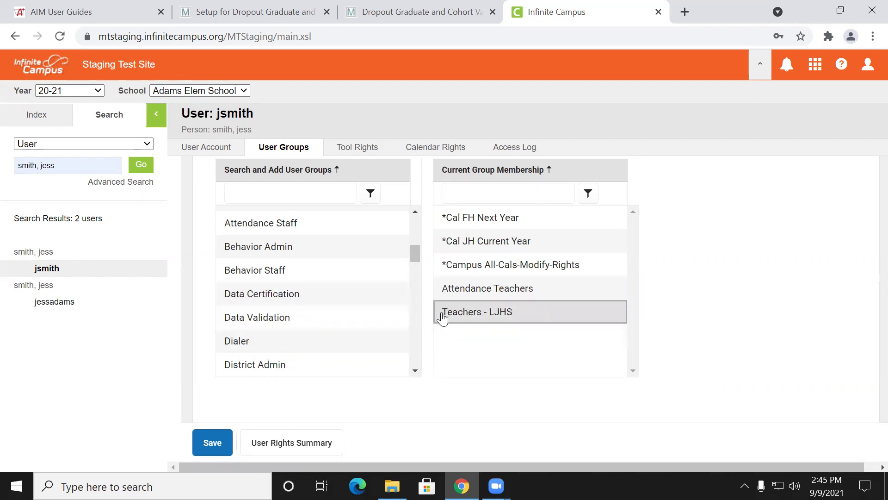
click(263, 301)
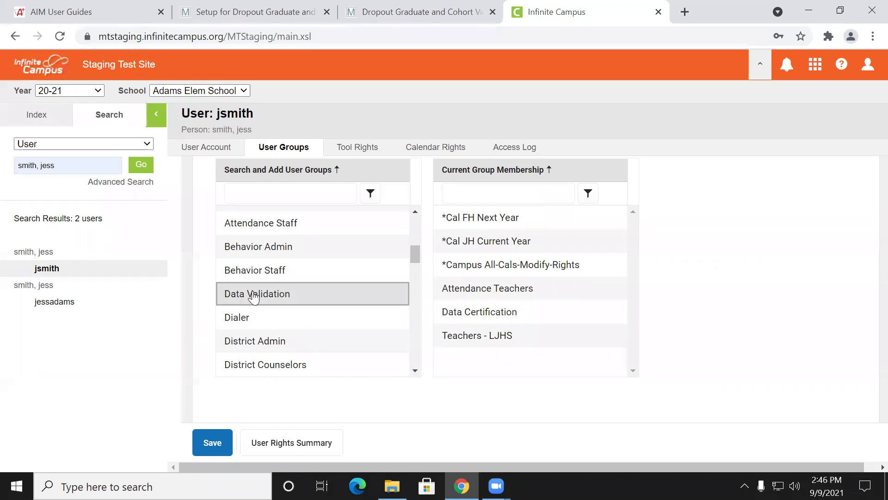
click(254, 296)
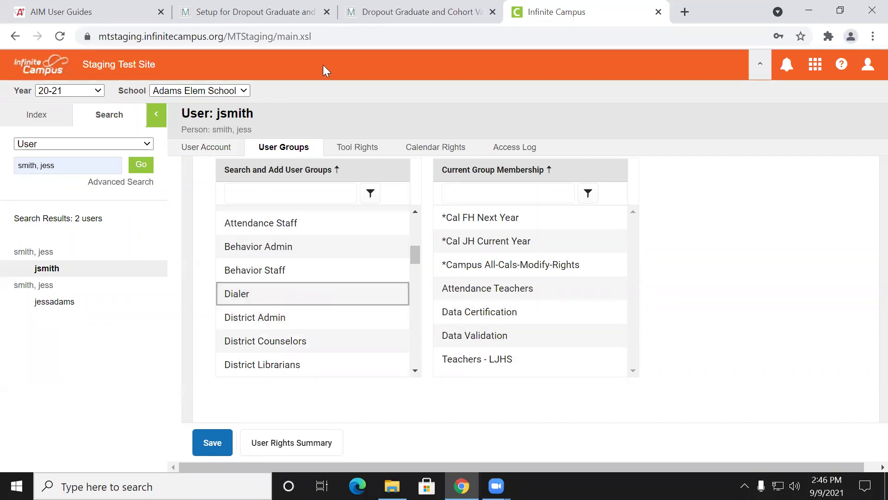
Return to the setup guide and read the Data Validation user group instructions and section C on primary membership types
click(413, 17)
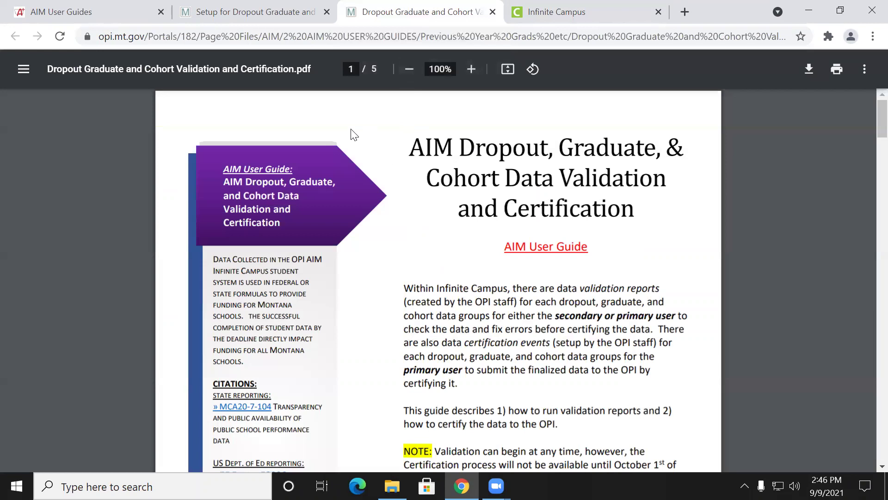
click(243, 13)
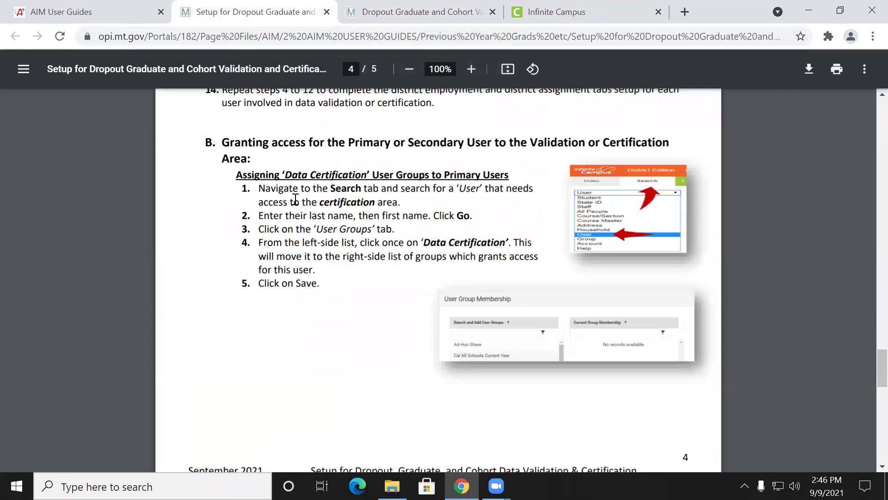
scroll(299, 203, down, 8)
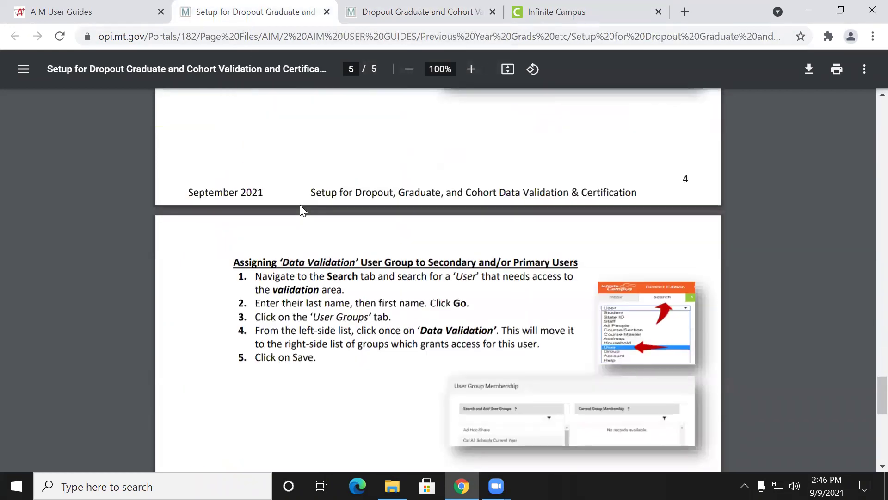
scroll(300, 204, down, 3)
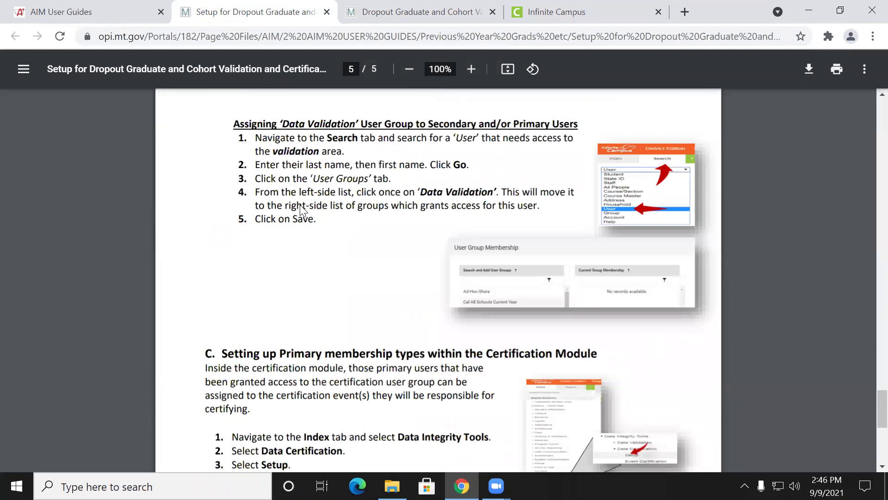
scroll(300, 206, down, 9)
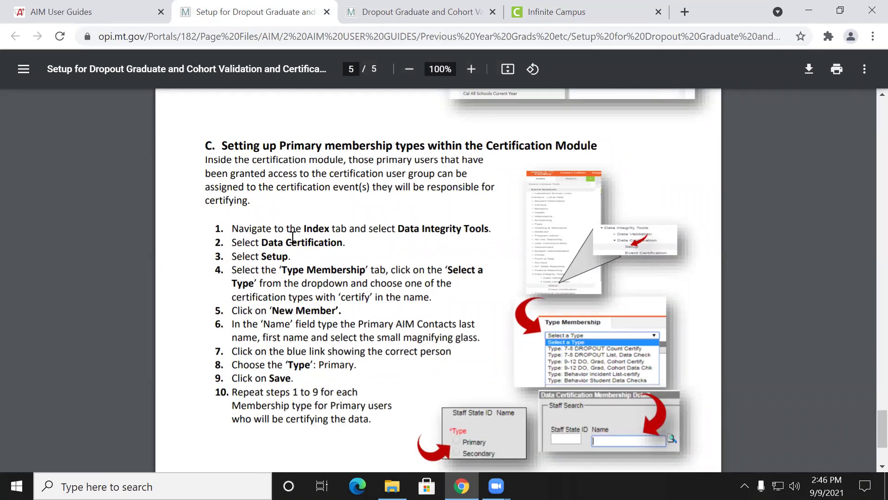
drag(264, 238, 319, 244)
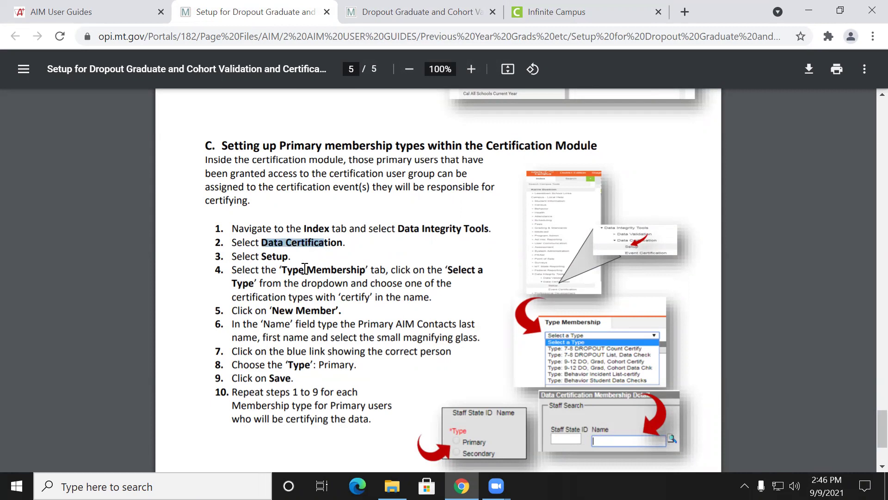
scroll(350, 259, down, 2)
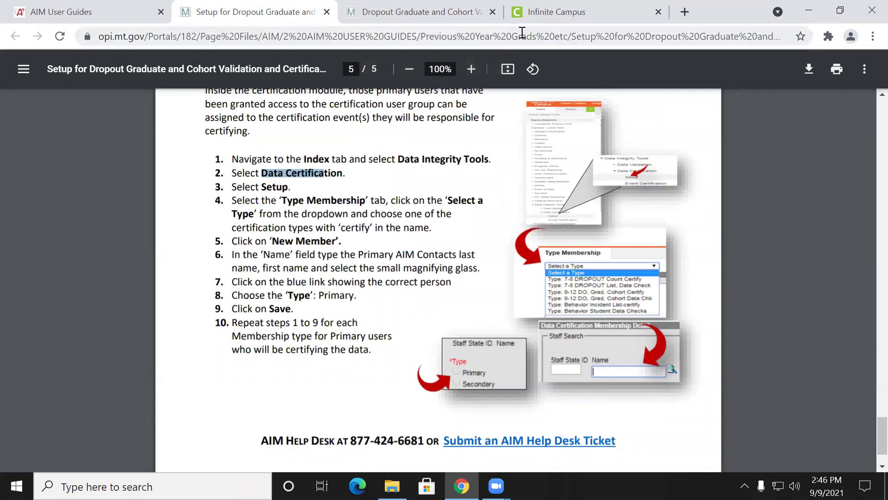
Switch to Infinite Campus and collapse the Student Information, Census, System Administration, MT State Reporting and Federal Reporting sections of the tool index
click(542, 21)
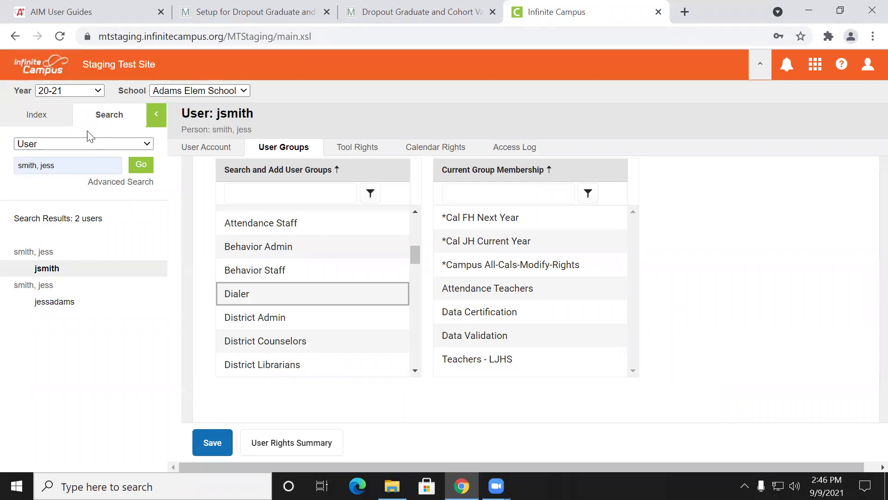
click(22, 120)
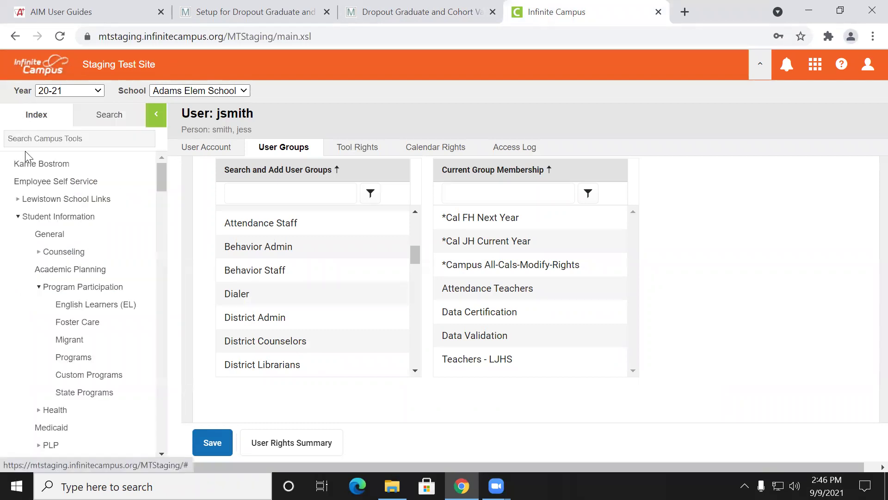
click(37, 216)
scroll(37, 216, down, 2)
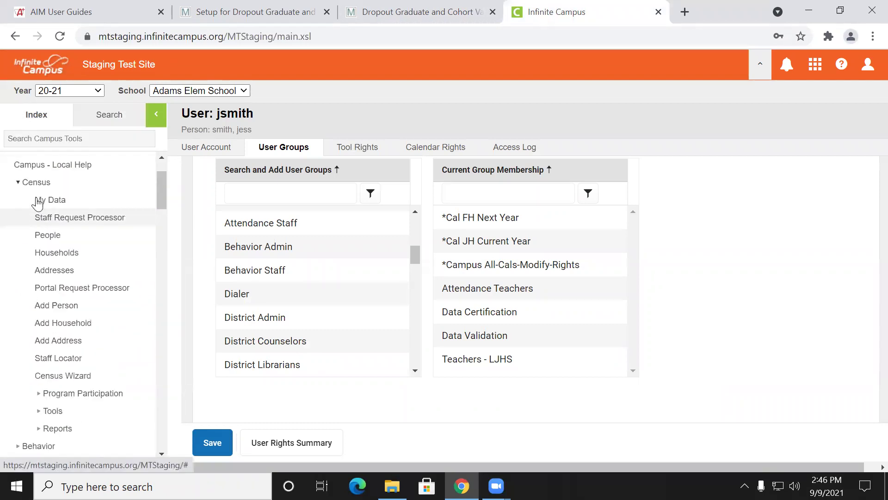
click(36, 181)
scroll(39, 192, down, 5)
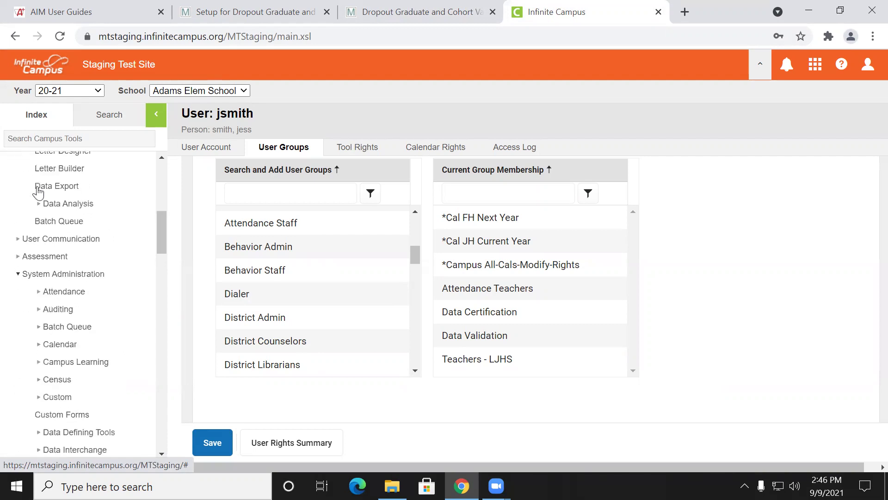
click(55, 274)
scroll(54, 278, down, 1)
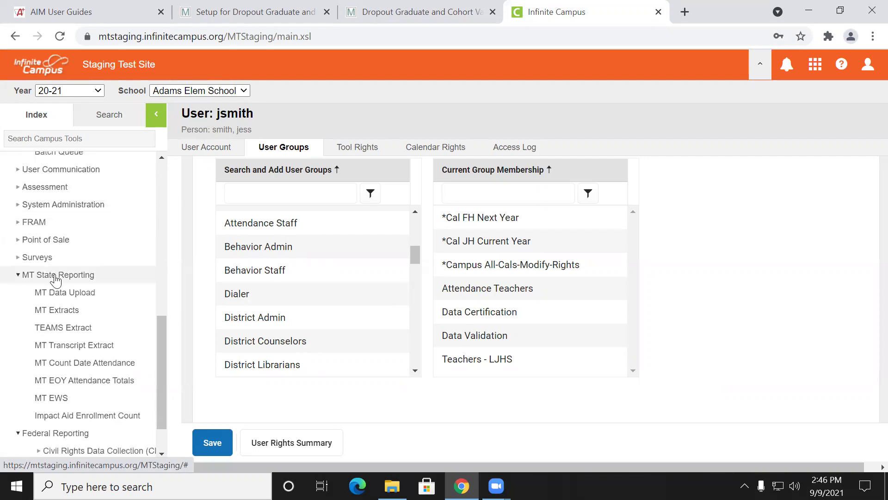
click(54, 276)
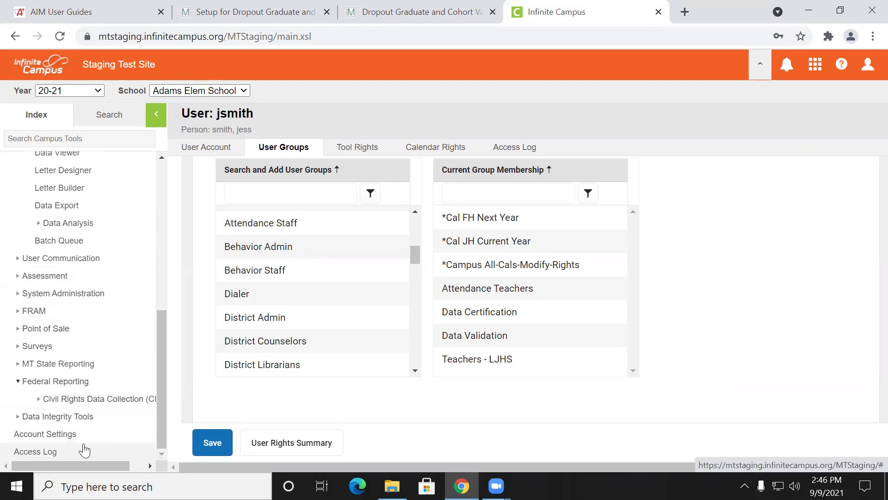
click(82, 385)
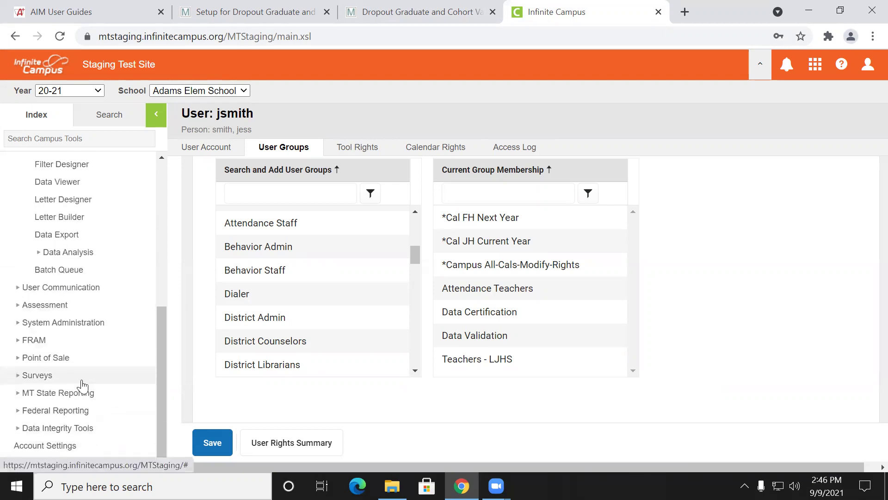
Expand Data Integrity Tools, recheck the guide and open Setup under Data Certification, discarding the unsaved user group changes
click(79, 430)
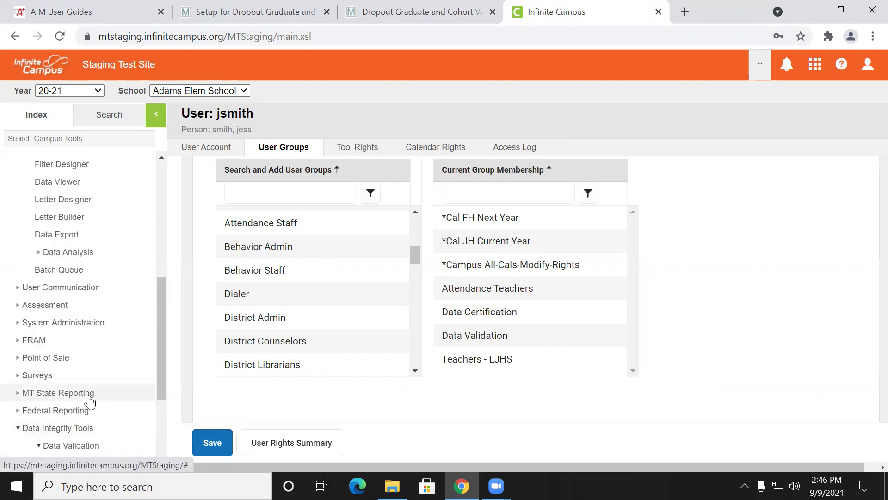
click(69, 446)
click(88, 287)
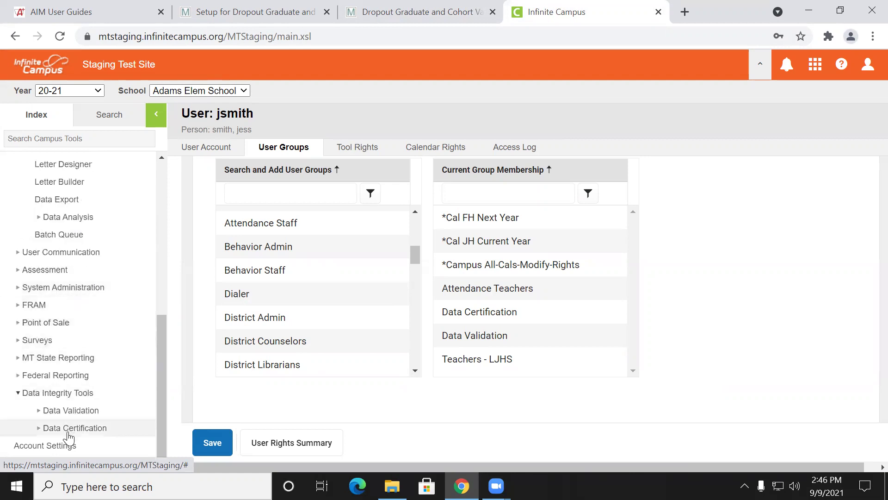
click(205, 11)
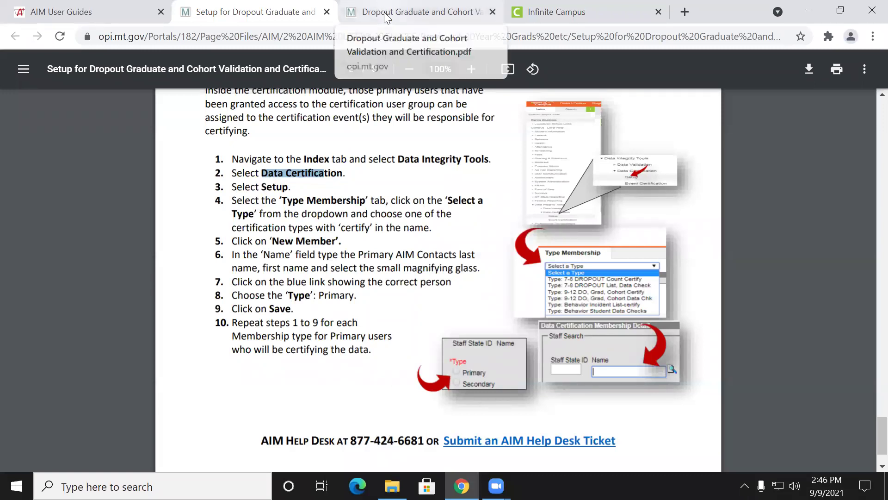
click(569, 13)
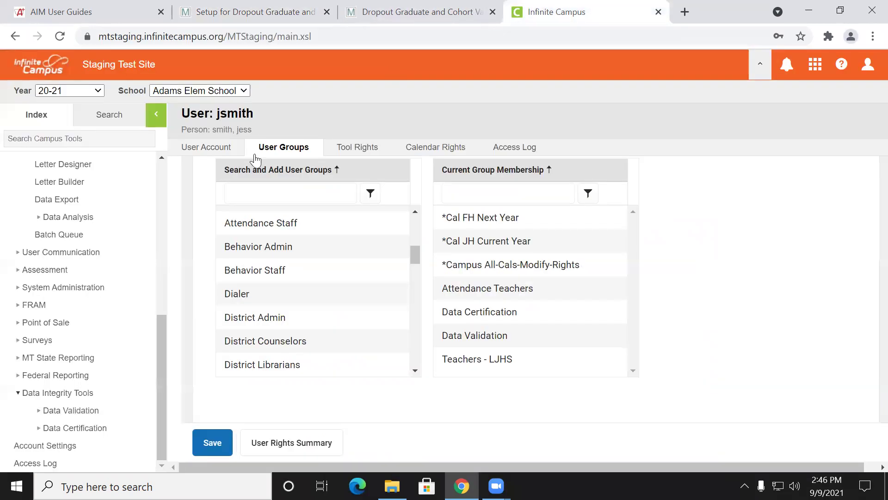
click(77, 434)
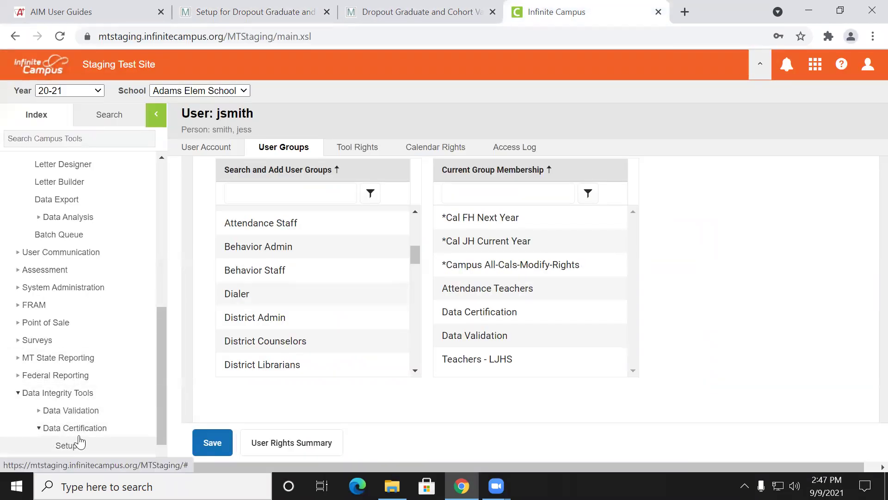
click(72, 416)
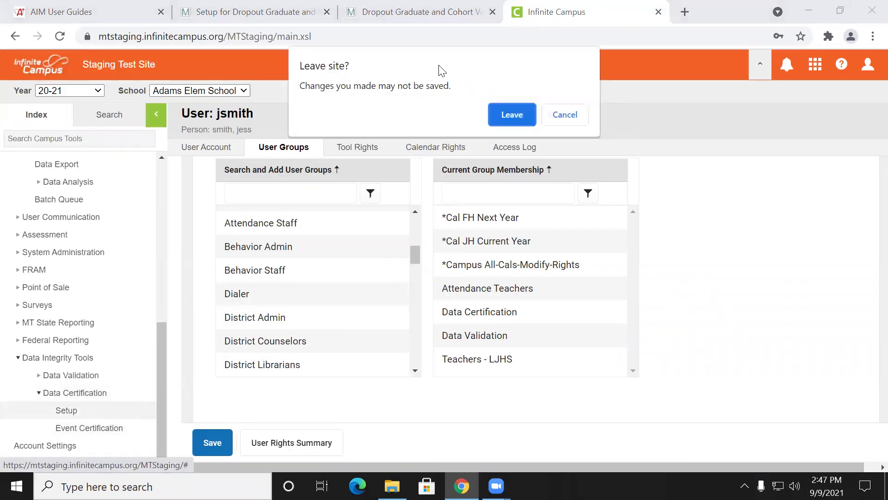
click(512, 116)
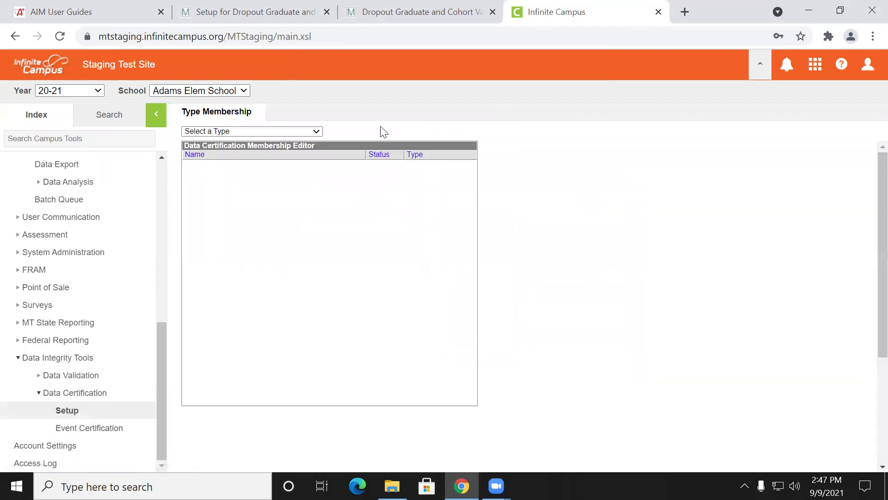
Examine the membership type options, and review the setup guide's table of primary and secondary roles and its user setup sections
click(310, 132)
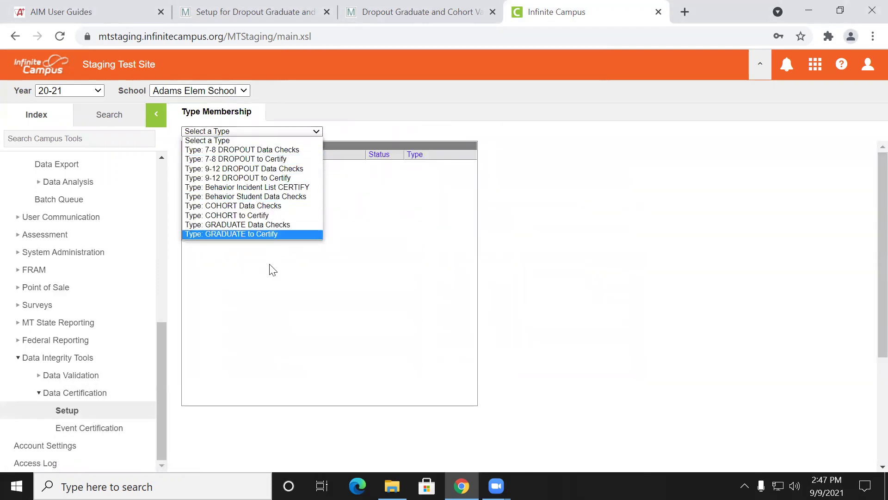
click(285, 13)
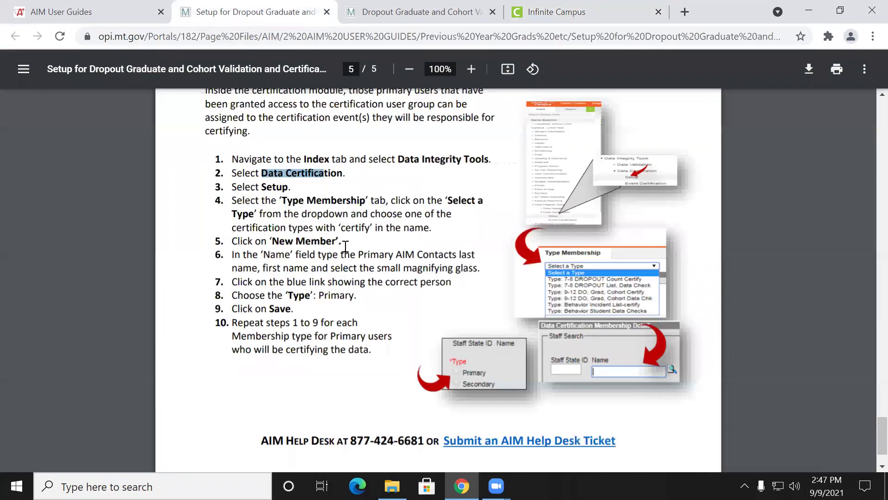
scroll(347, 250, up, 20)
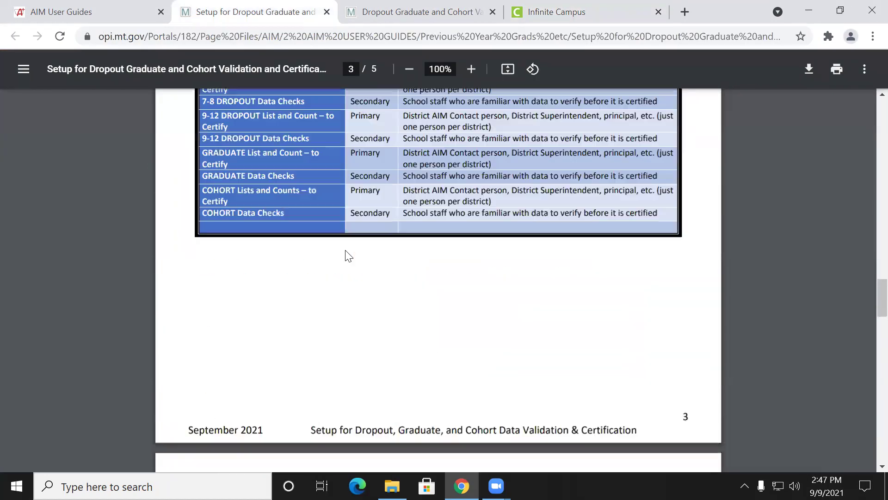
scroll(345, 250, down, 12)
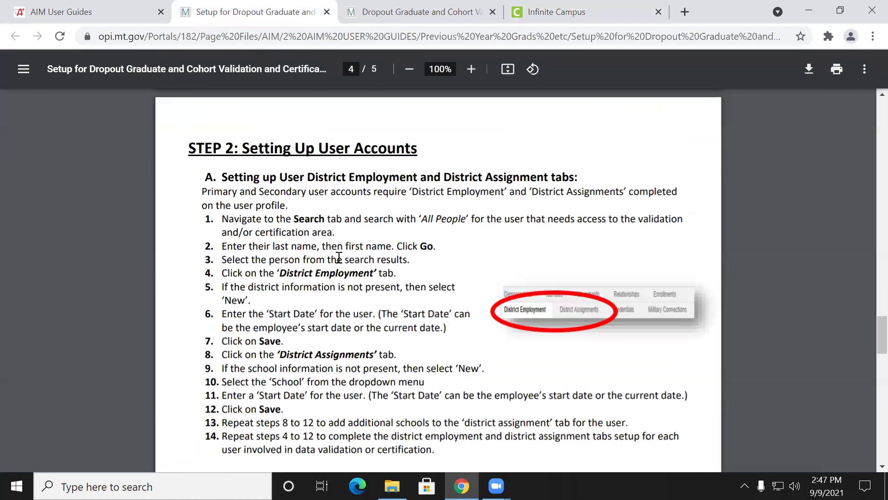
scroll(339, 257, down, 9)
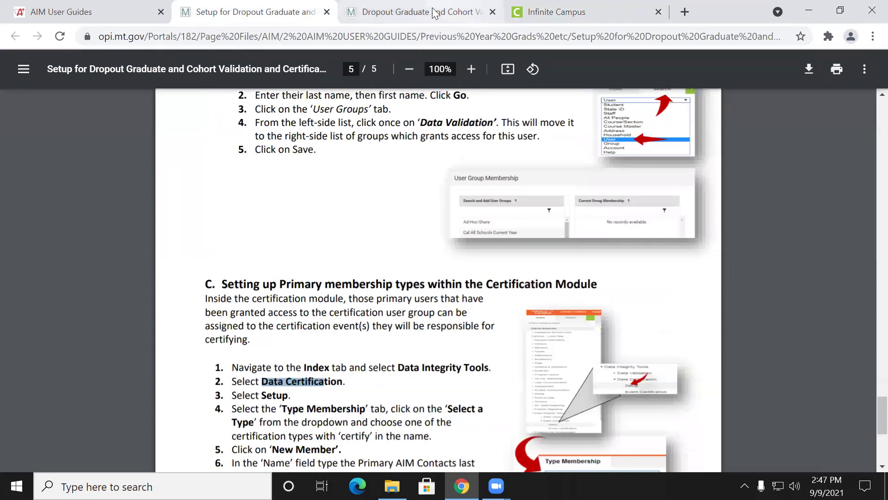
Return to Infinite Campus and save the existing primary member of the 9-12 DROPOUT Data Checks type as inactive
click(556, 13)
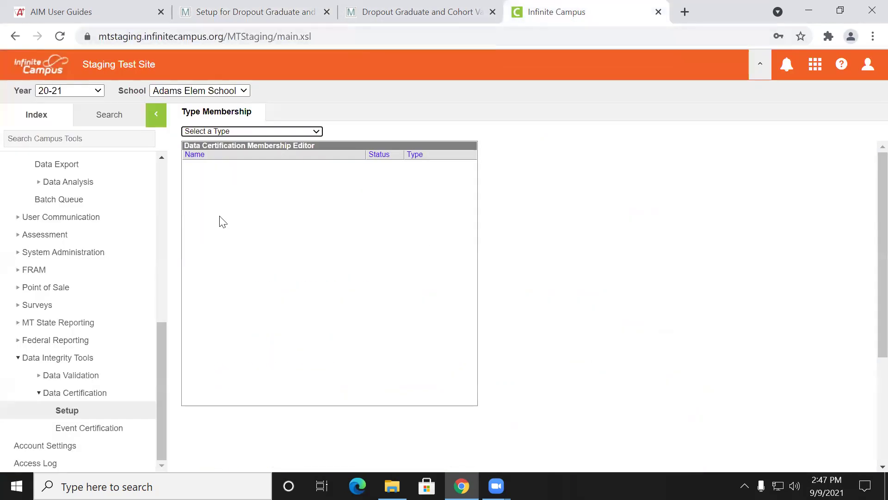
click(231, 130)
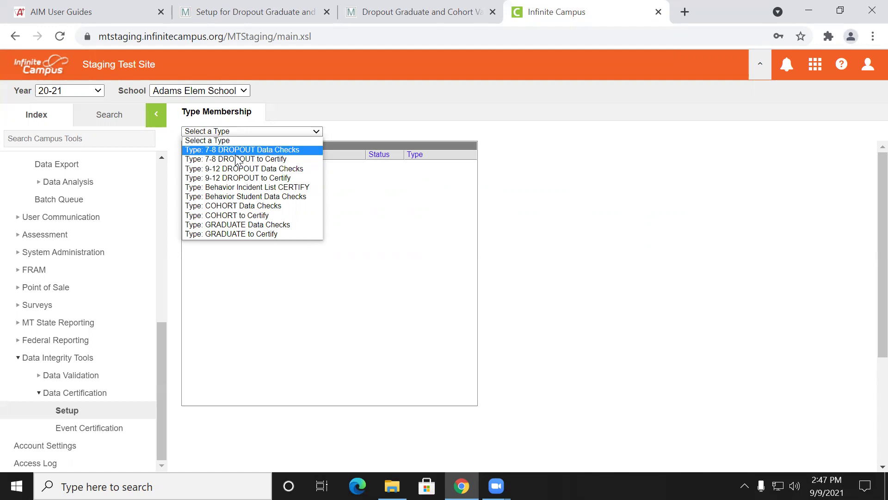
click(286, 169)
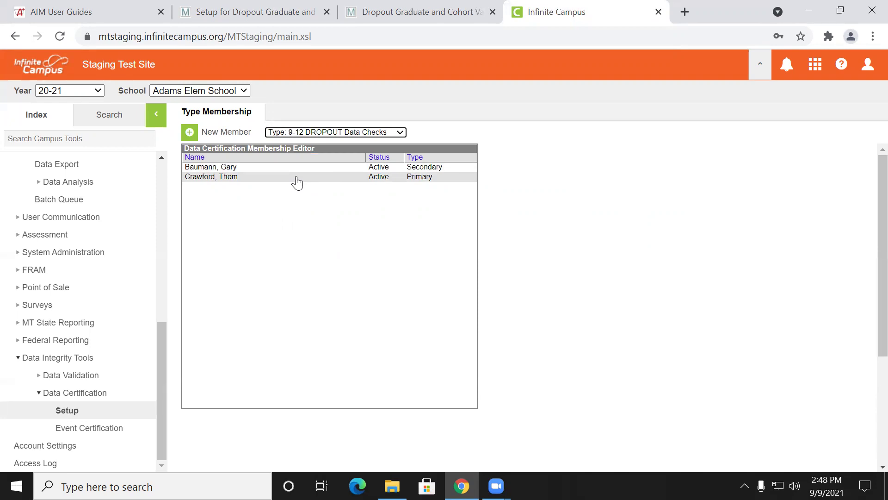
click(225, 179)
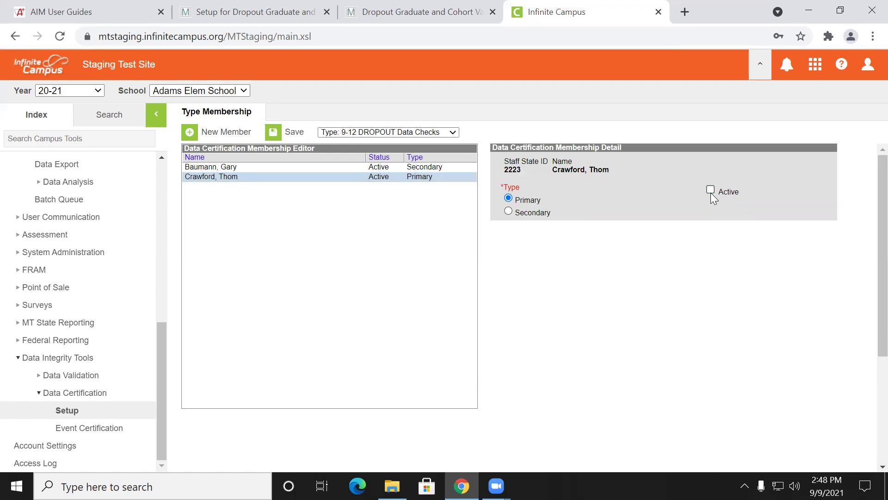
click(288, 135)
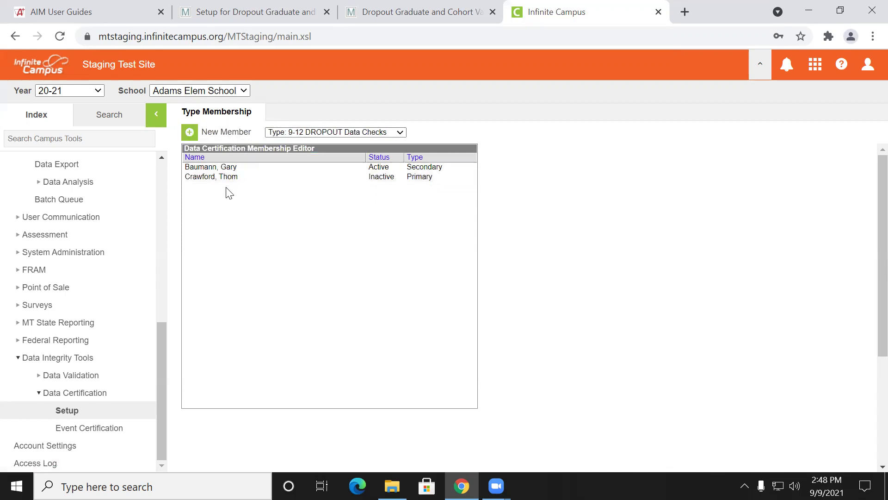
Find a staff member by last name, add them to 9-12 DROPOUT Data Checks as an active Primary member, and save
click(231, 133)
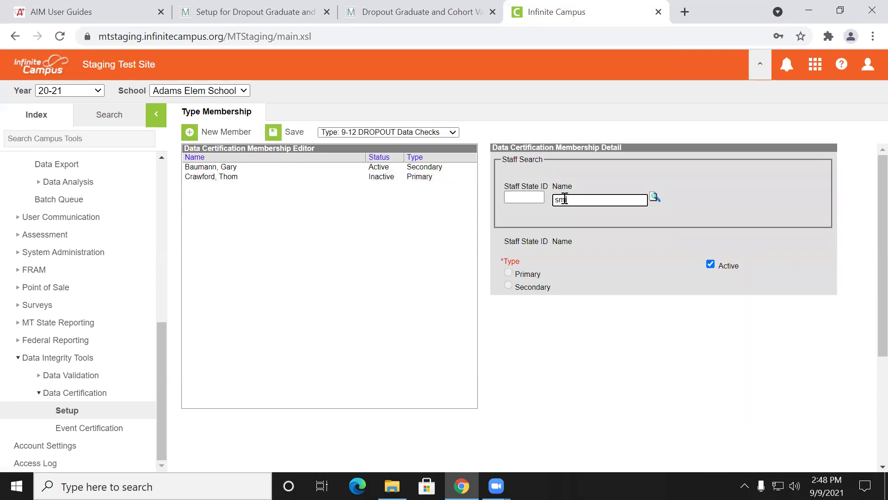
click(652, 200)
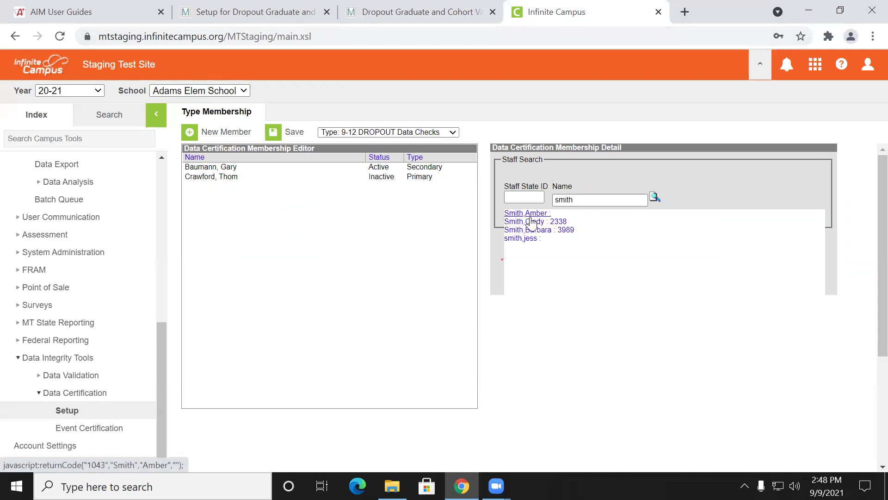
double_click(589, 203)
click(588, 202)
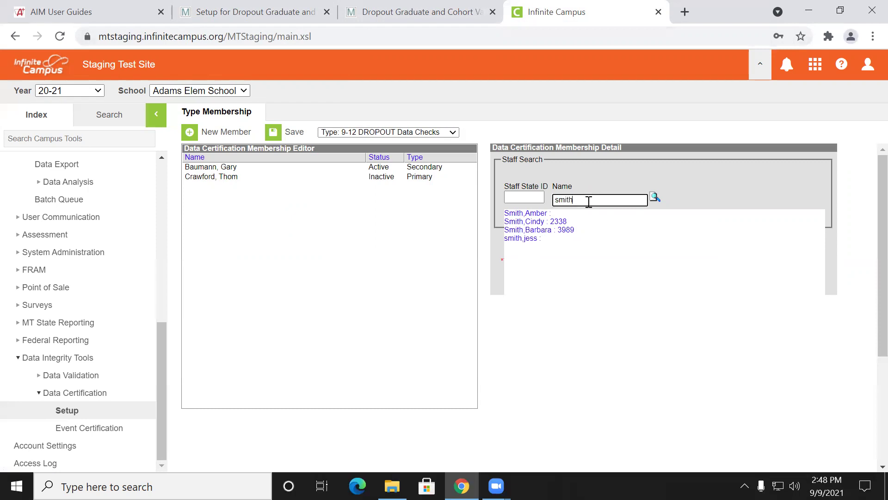
click(529, 213)
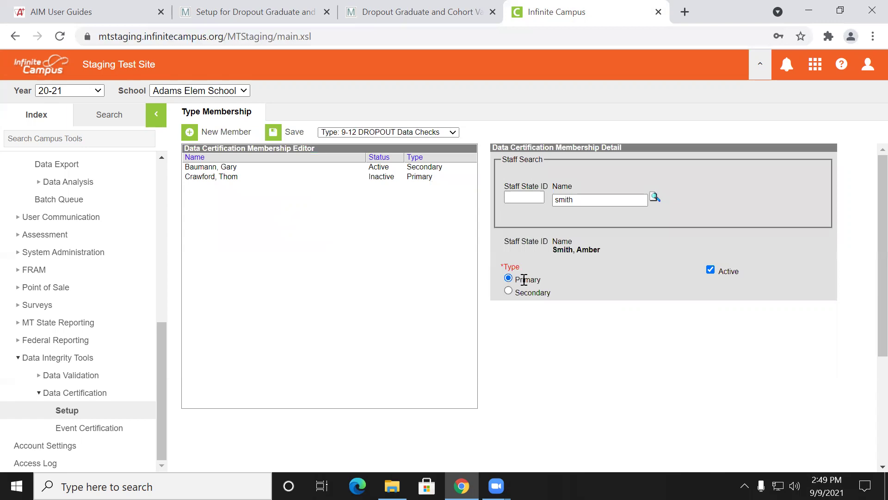
click(301, 132)
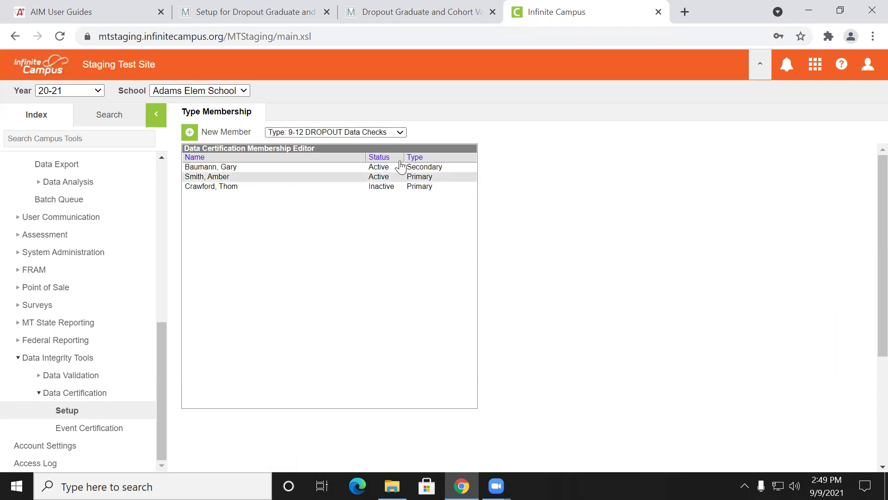
Recheck the 9-12 DROPOUT Data Checks membership list and examine the secondary member's details
click(381, 134)
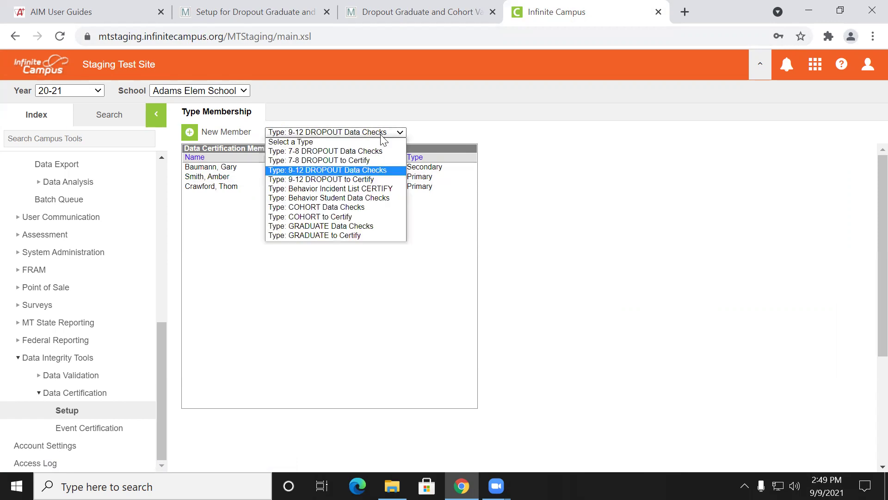
click(365, 170)
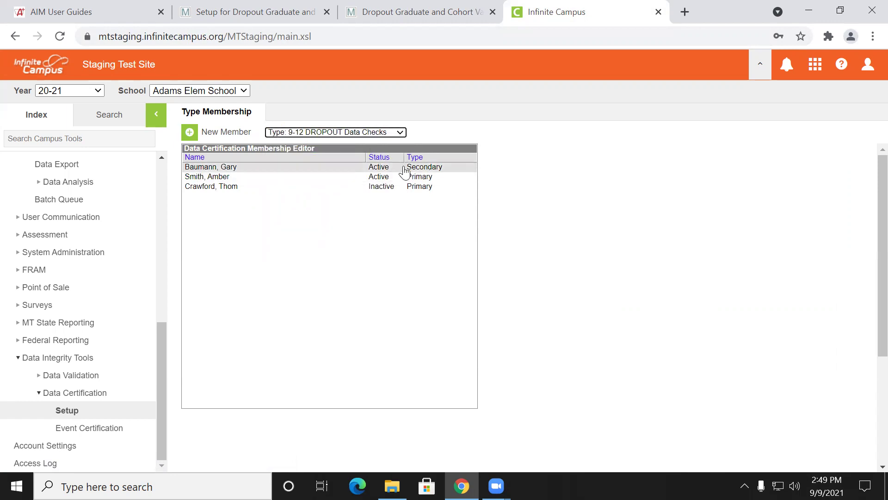
click(404, 169)
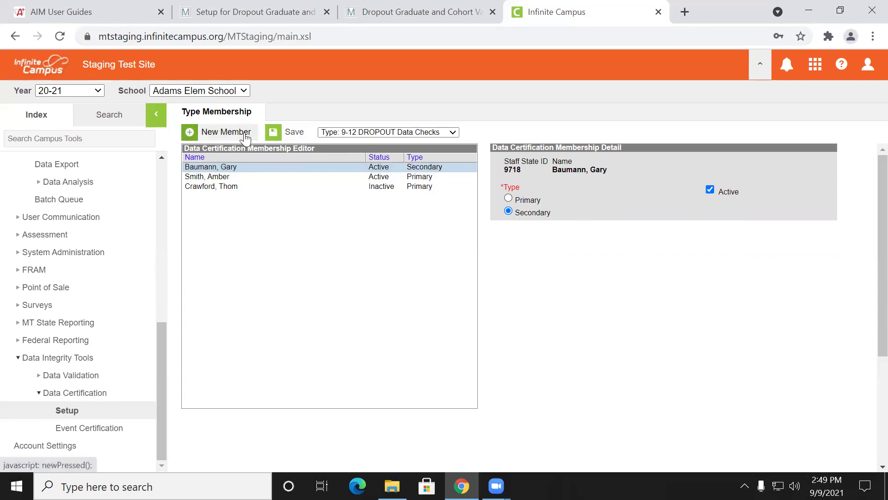
Review the membership lists for 9-12 DROPOUT to Certify, COHORT Data Checks, COHORT to Certify and GRADUATE to Certify
click(391, 134)
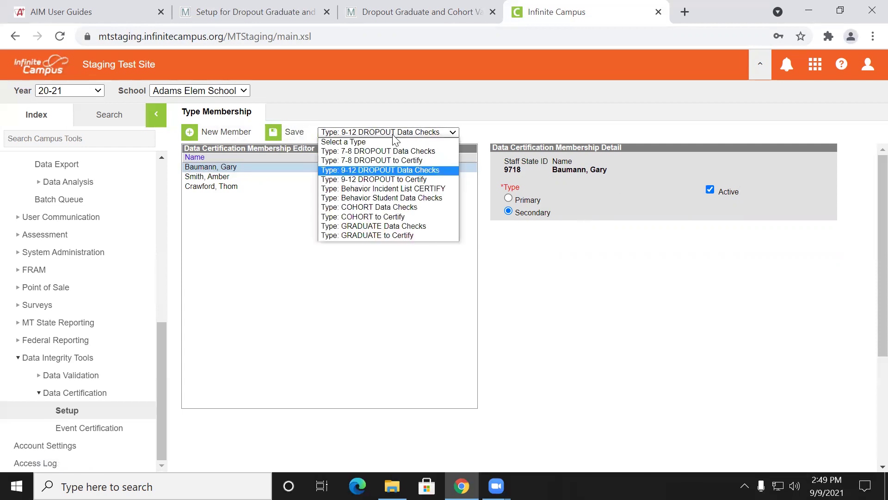
click(396, 180)
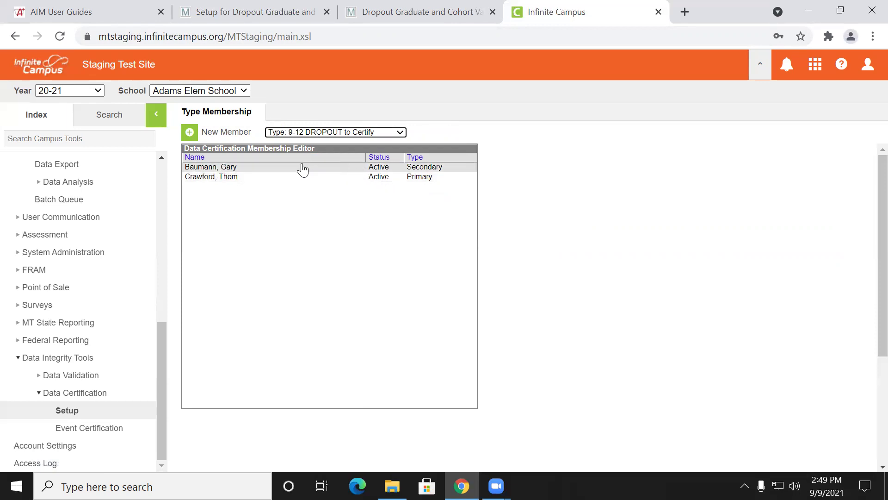
click(285, 133)
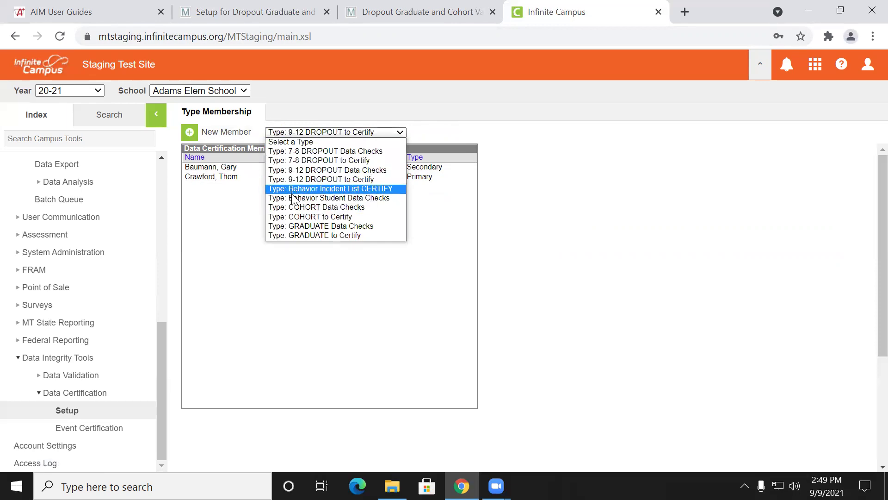
click(298, 212)
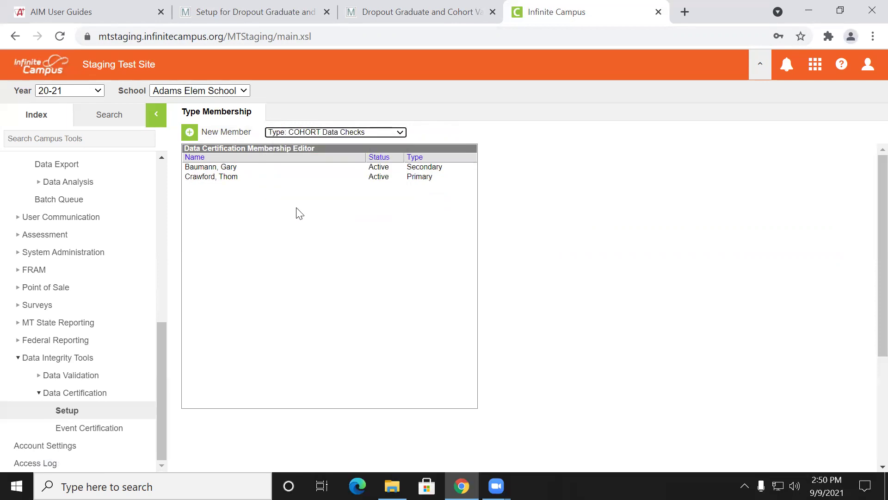
click(307, 133)
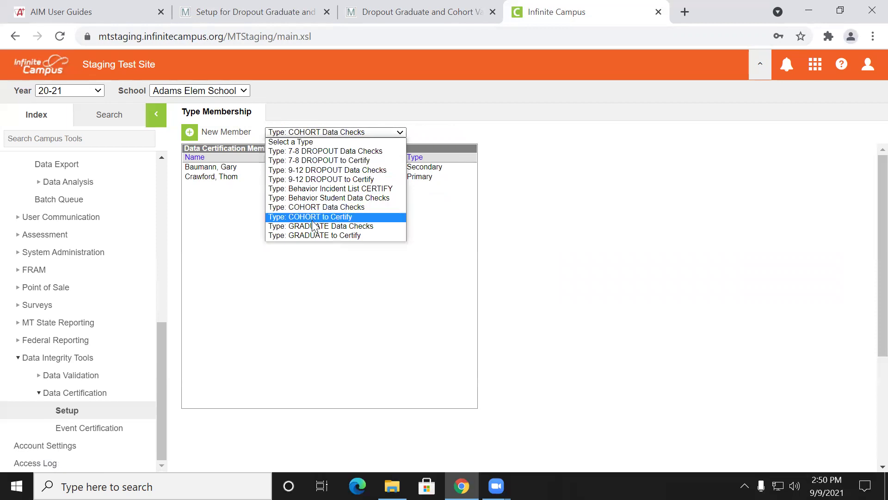
click(311, 216)
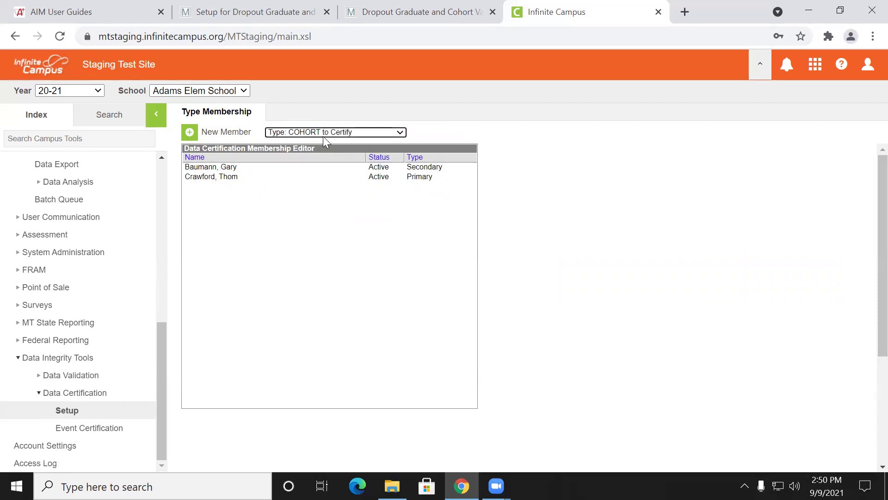
click(323, 136)
click(326, 233)
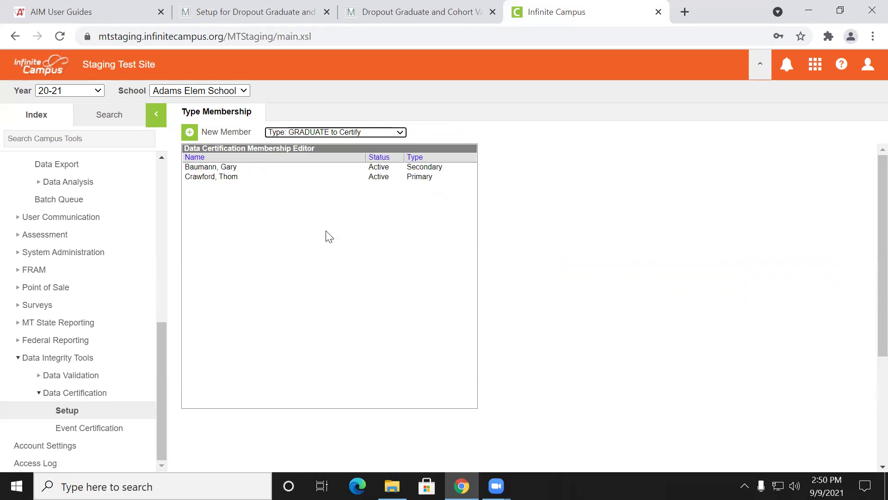
click(326, 132)
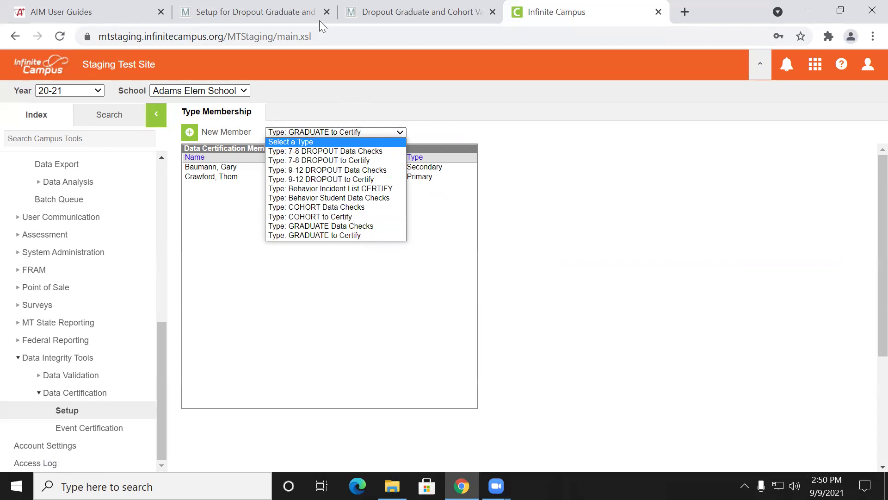
Return to the setup guide, review the remaining primary membership instructions in section C, and go back to its title page
click(294, 13)
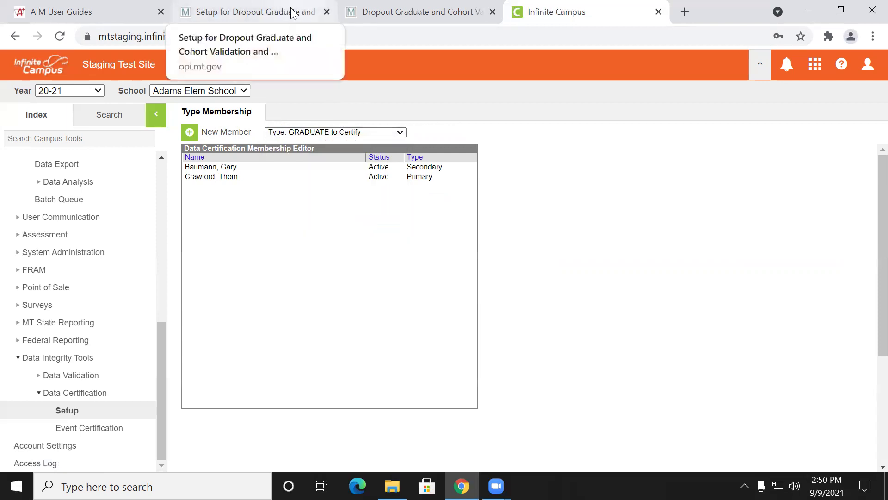
click(310, 12)
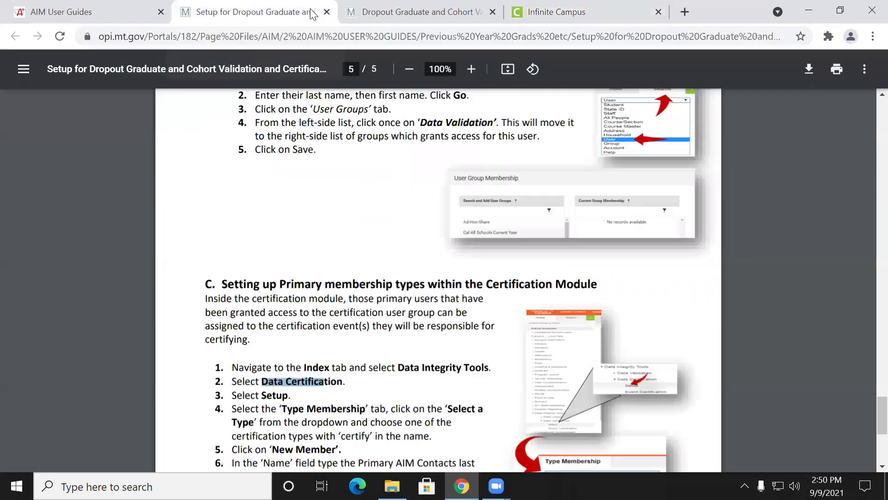
scroll(369, 211, down, 6)
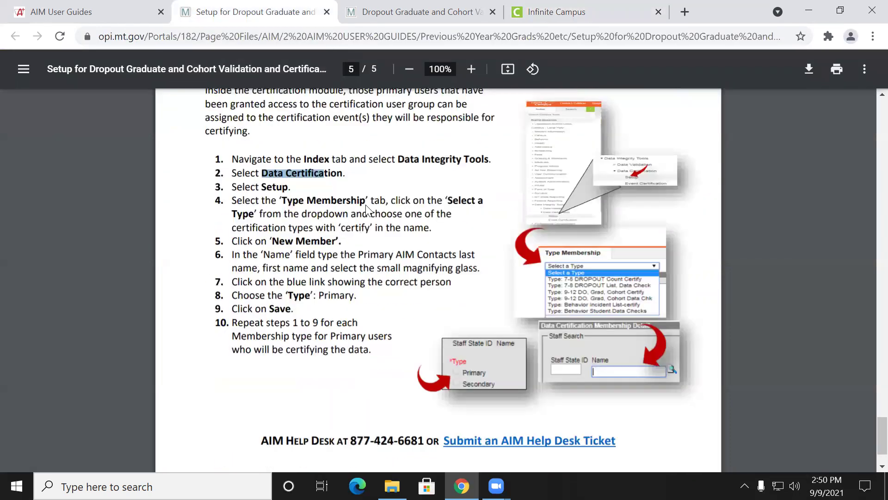
scroll(361, 289, up, 15)
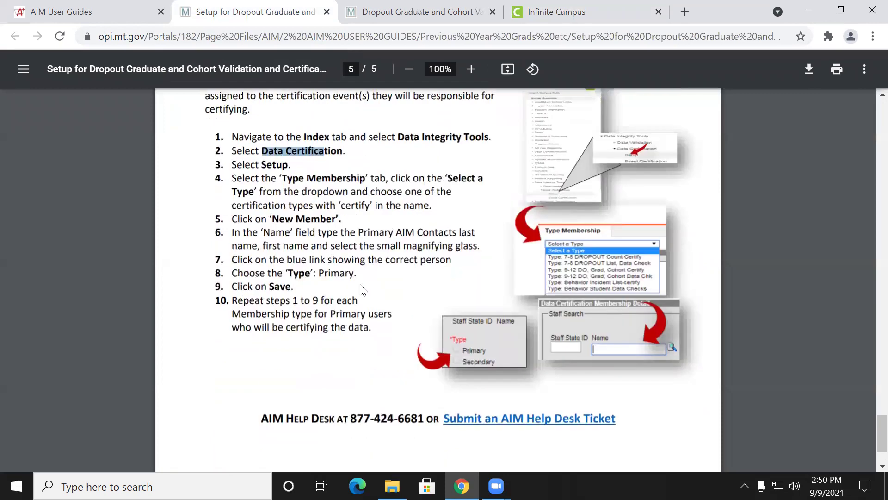
scroll(363, 284, up, 20)
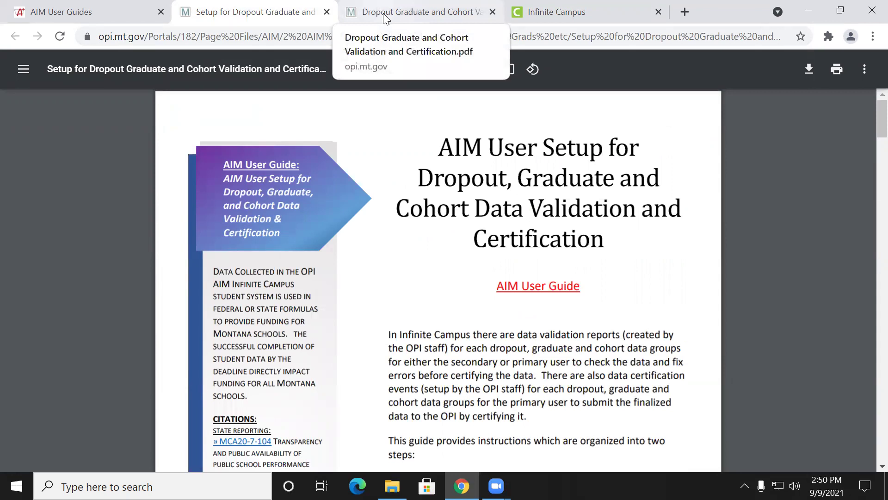
Switch to the Dropout Graduate and Cohort Validation and Certification guide and read its introduction, certification availability note, contents and data checklist
click(383, 13)
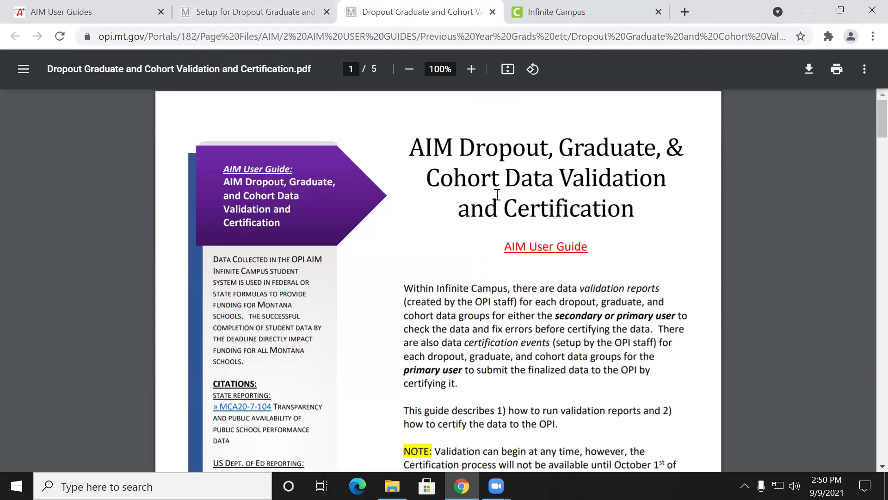
scroll(496, 195, down, 1)
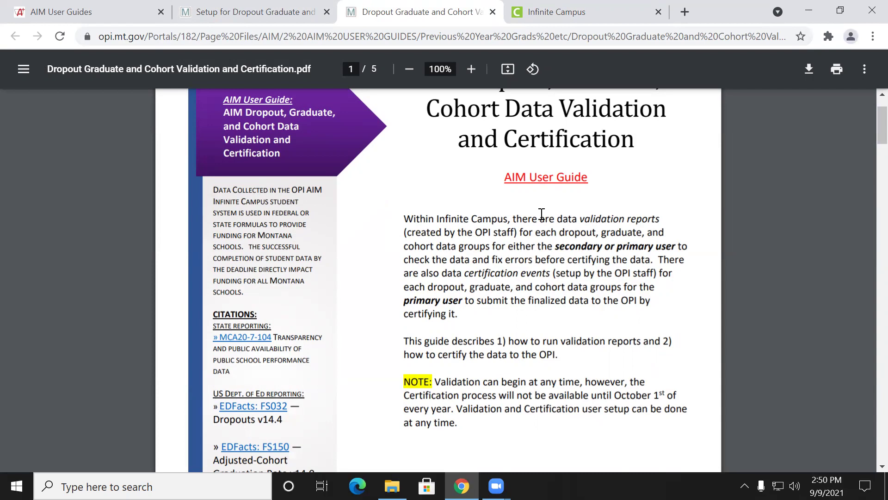
drag(560, 102, 659, 125)
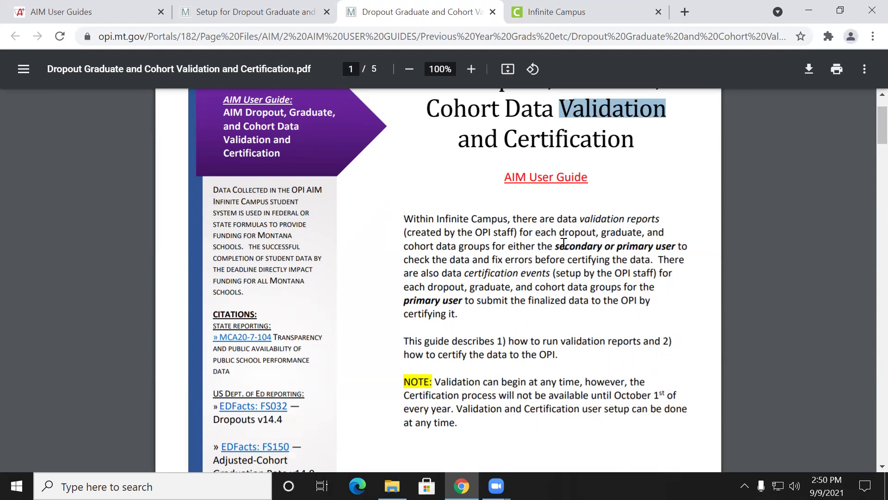
scroll(535, 245, down, 3)
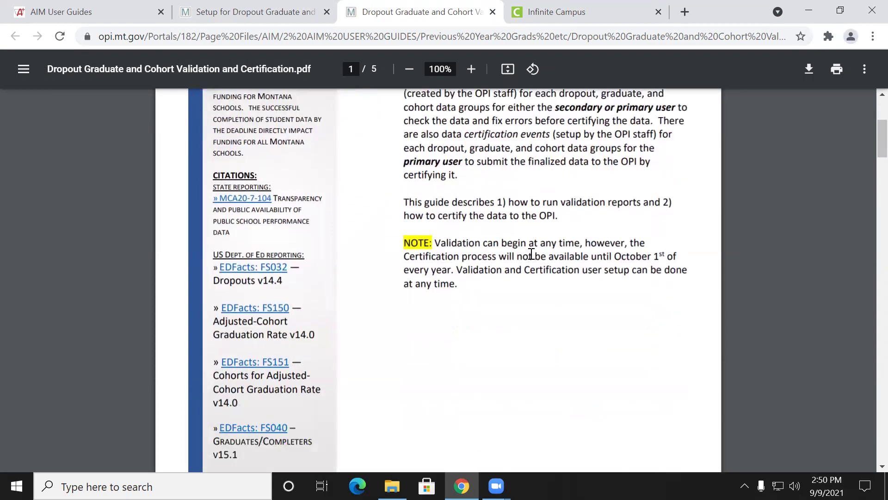
drag(615, 257, 675, 260)
scroll(503, 242, up, 3)
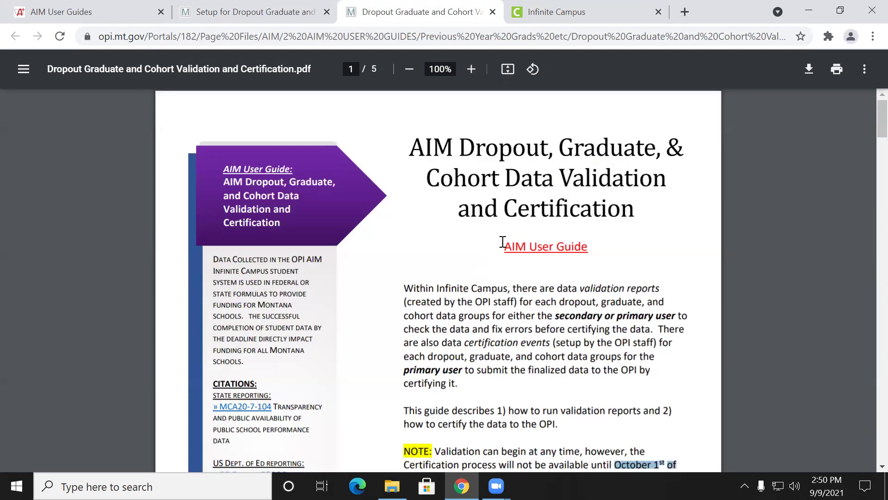
scroll(503, 242, down, 2)
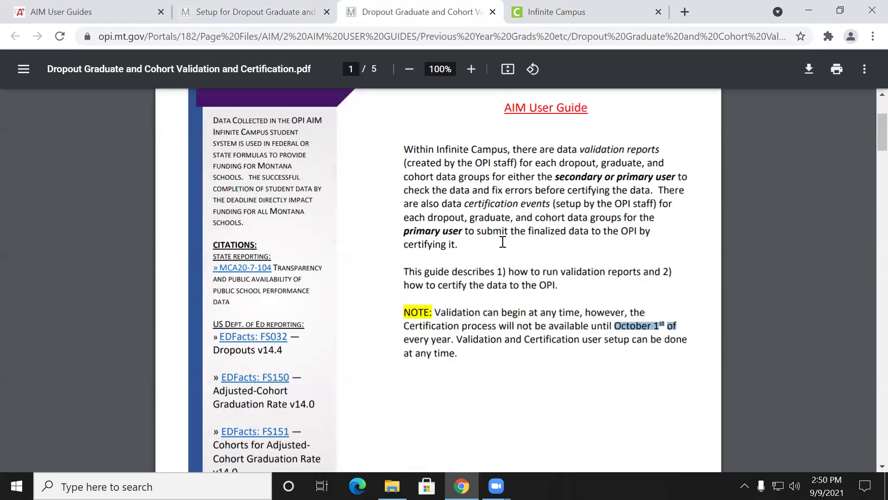
scroll(503, 242, down, 2)
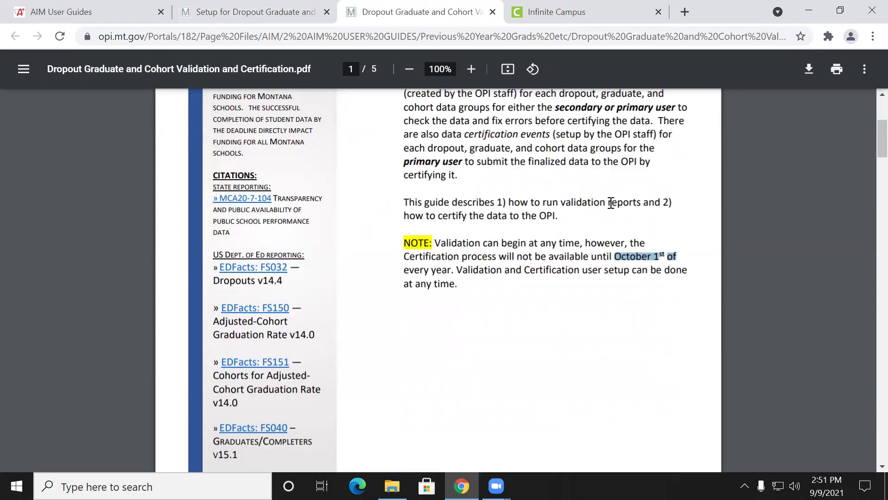
scroll(493, 227, down, 3)
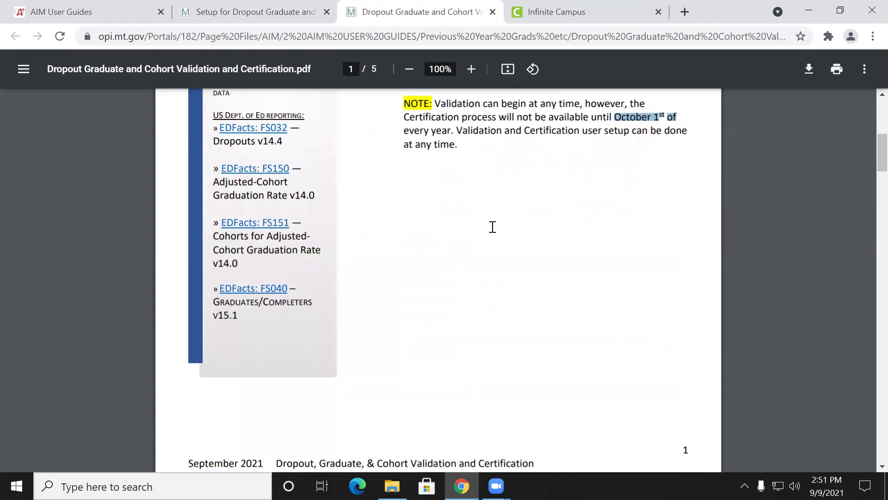
scroll(493, 226, down, 9)
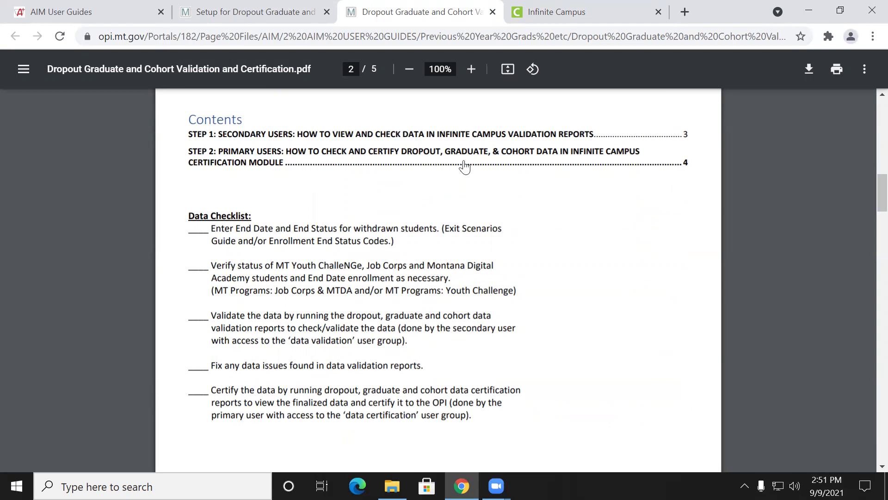
Read through the Data Checklist, highlighting the enrollment status, data validation, issue fixing and certification items
scroll(342, 250, down, 2)
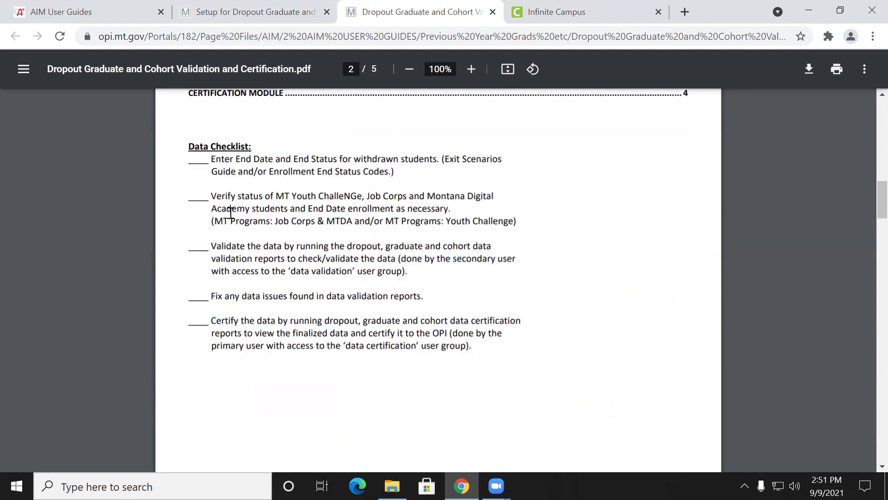
drag(217, 159, 281, 220)
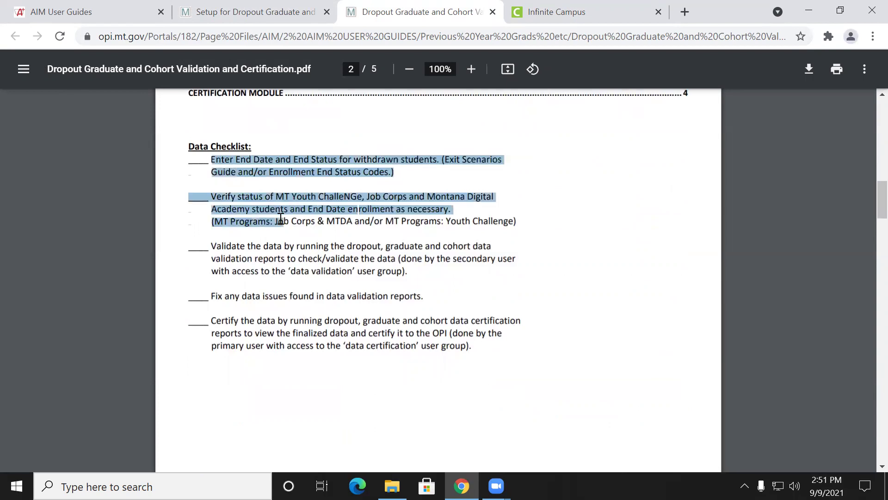
click(289, 244)
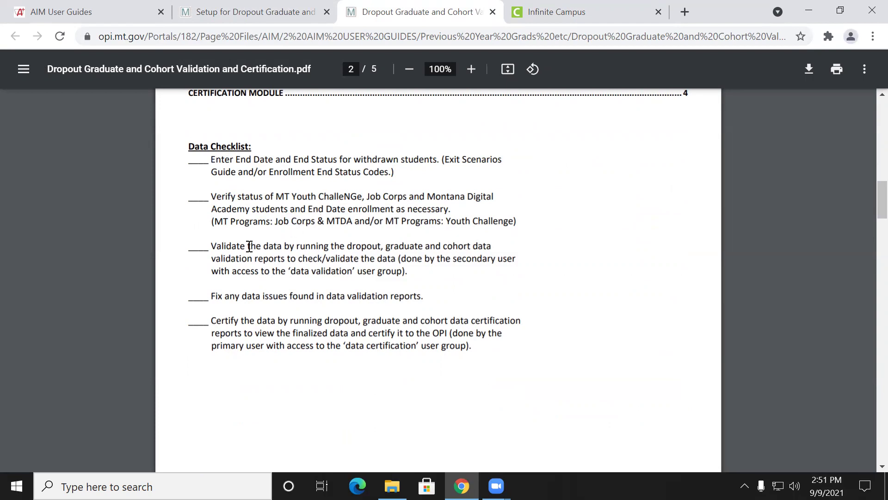
drag(234, 248, 305, 258)
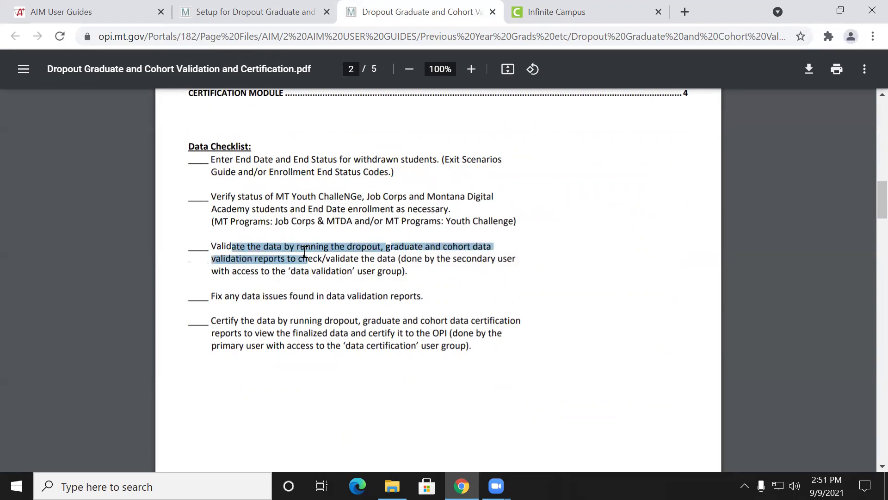
click(335, 268)
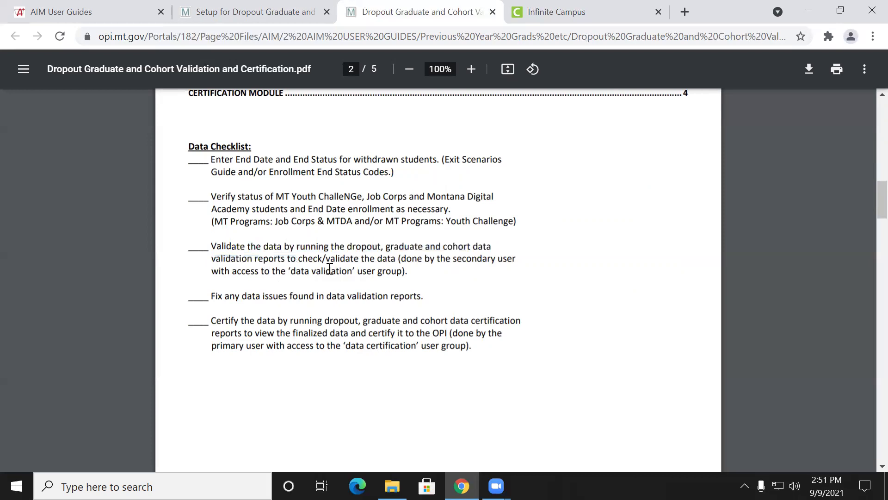
drag(237, 297, 303, 296)
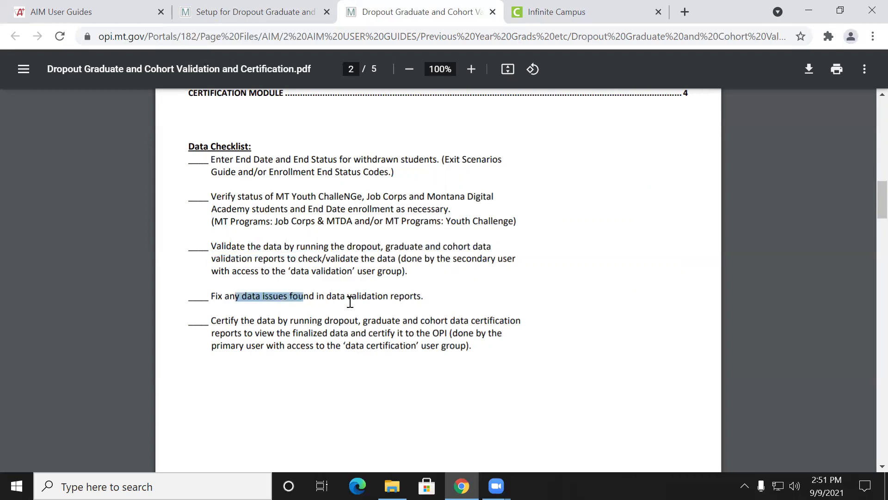
scroll(350, 302, down, 1)
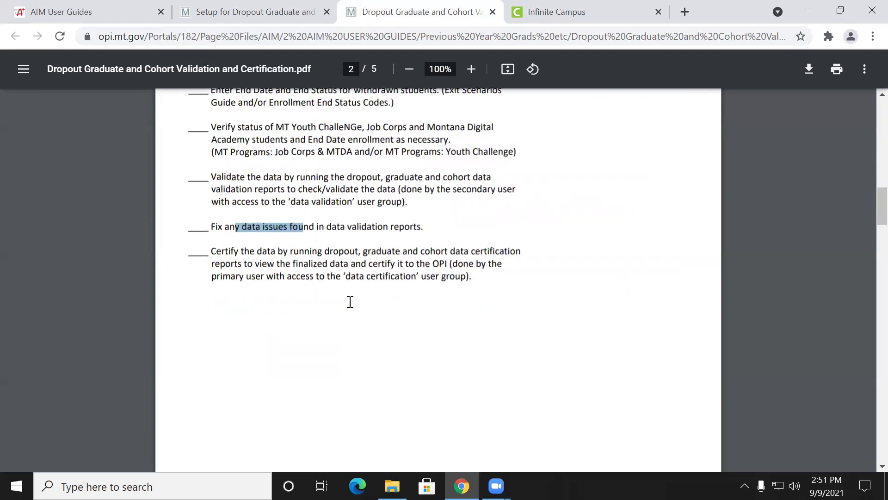
drag(242, 254, 283, 254)
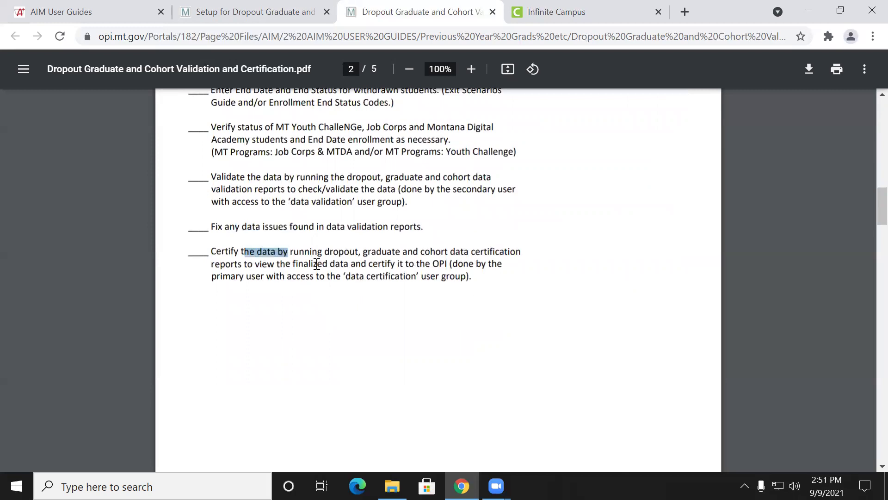
Move on to STEP 1 for secondary users and read how to view and check data in the validation reports
scroll(315, 264, down, 5)
scroll(317, 264, down, 5)
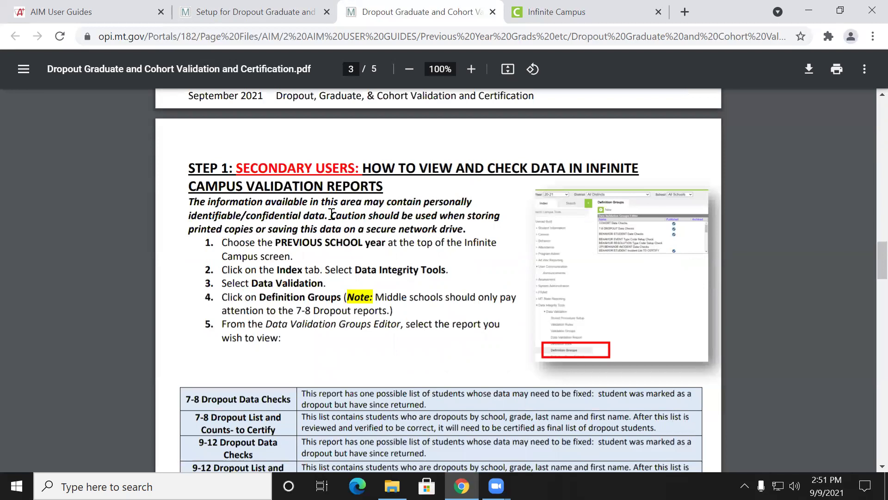
scroll(332, 214, down, 1)
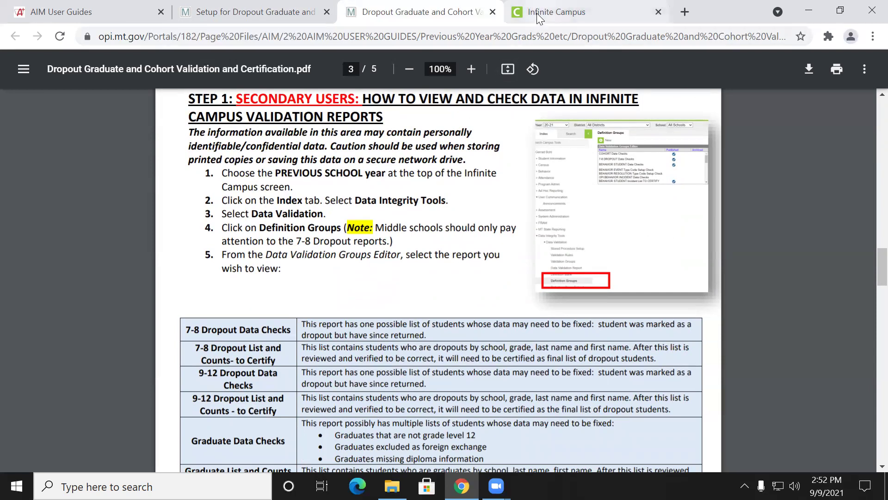
Switch to Infinite Campus and choose the previous school year, 20-21
click(555, 11)
click(96, 91)
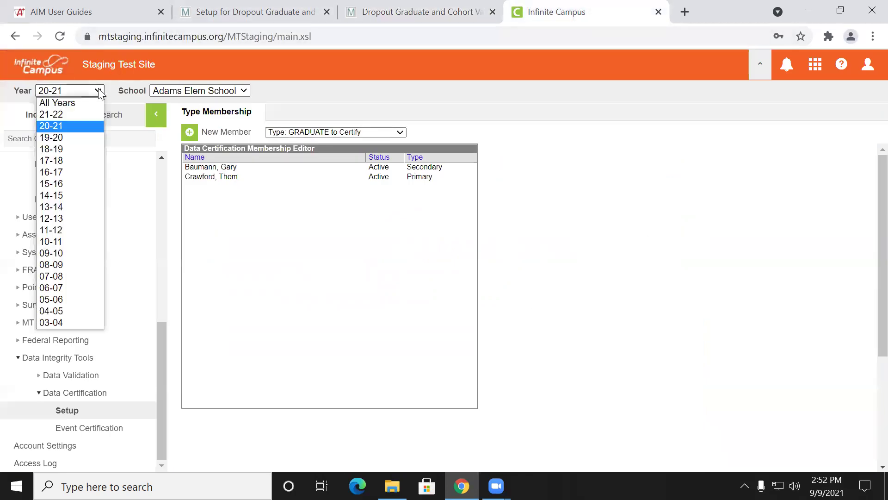
click(53, 125)
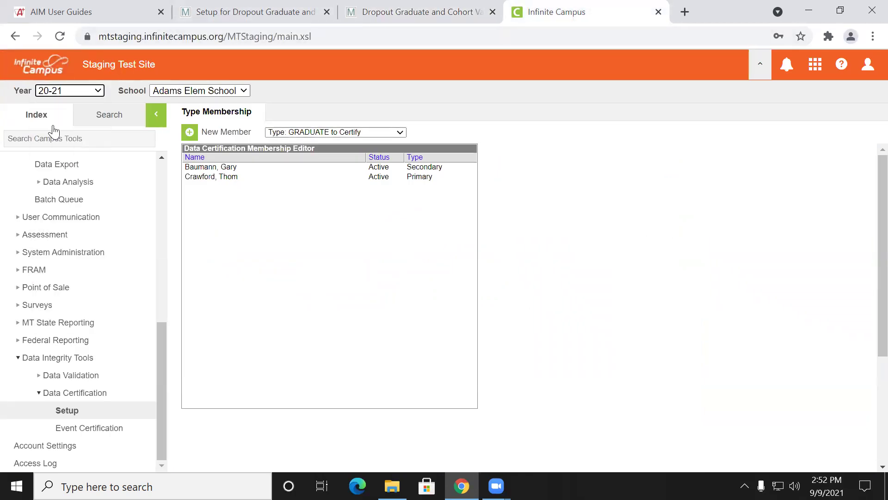
Return to the validation guide and review the Data Integrity Tools, Data Validation and Definition Groups instructions, including the middle school note
click(387, 18)
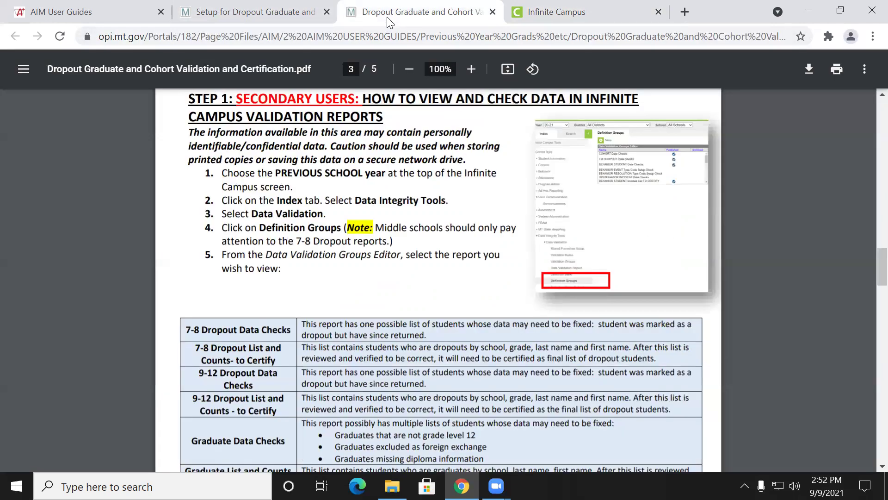
drag(264, 200, 434, 210)
click(305, 214)
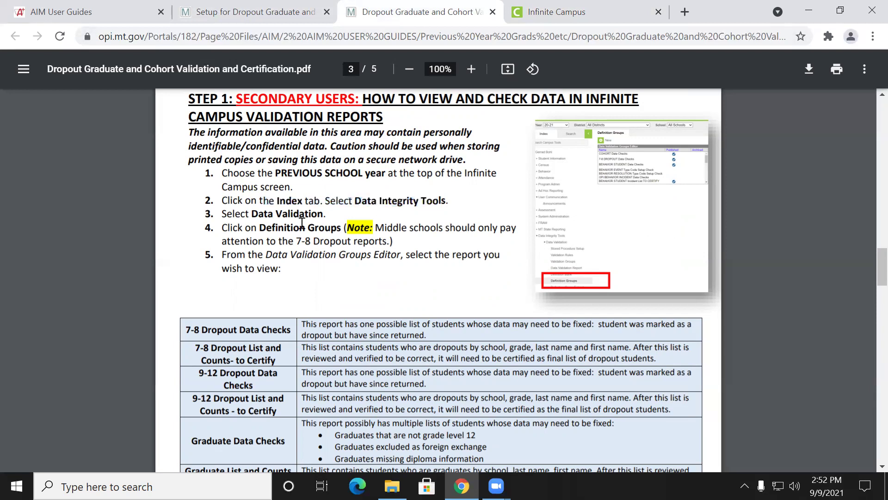
drag(260, 227, 351, 238)
click(328, 249)
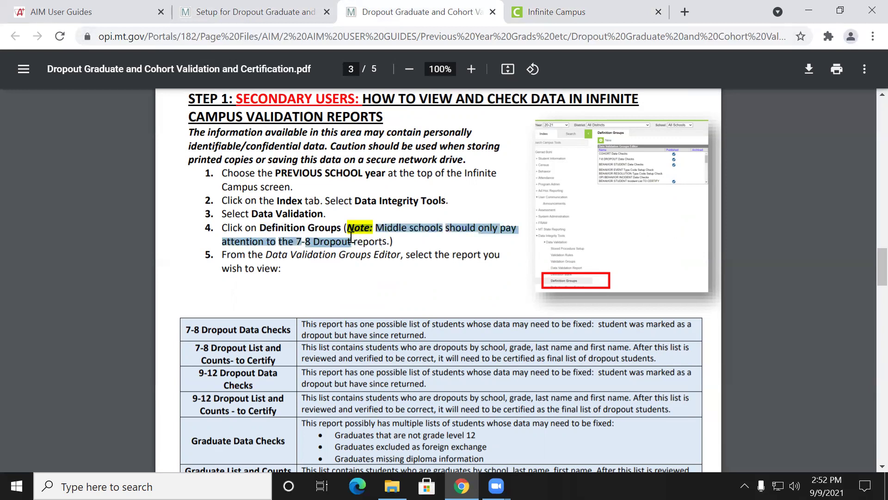
click(284, 240)
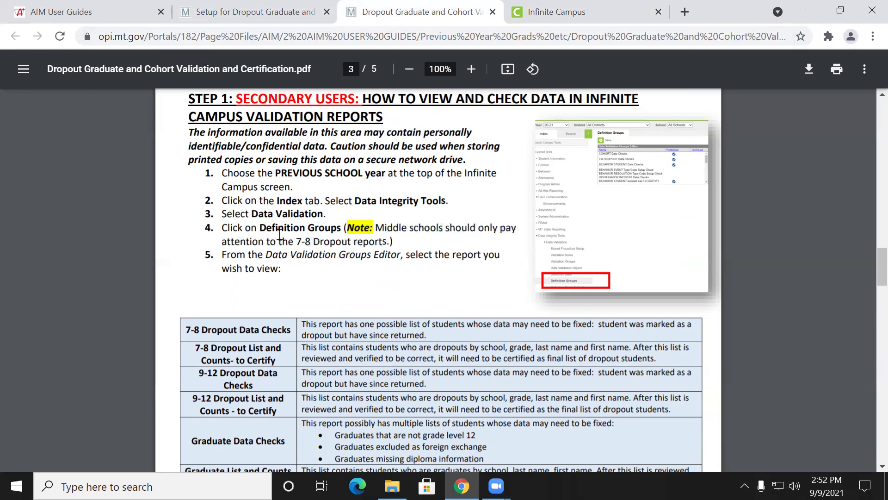
In Infinite Campus, open the Data Validation Definition Groups and look through the available reports
click(544, 14)
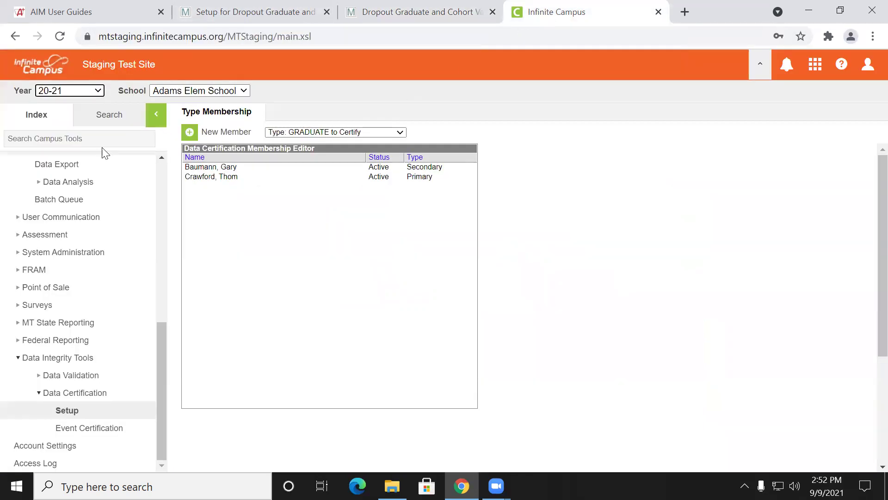
click(56, 376)
scroll(85, 398, down, 3)
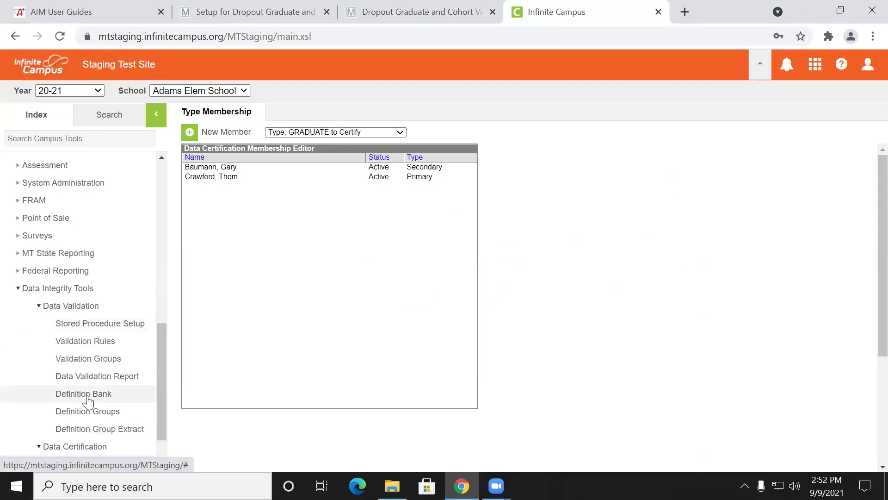
click(92, 413)
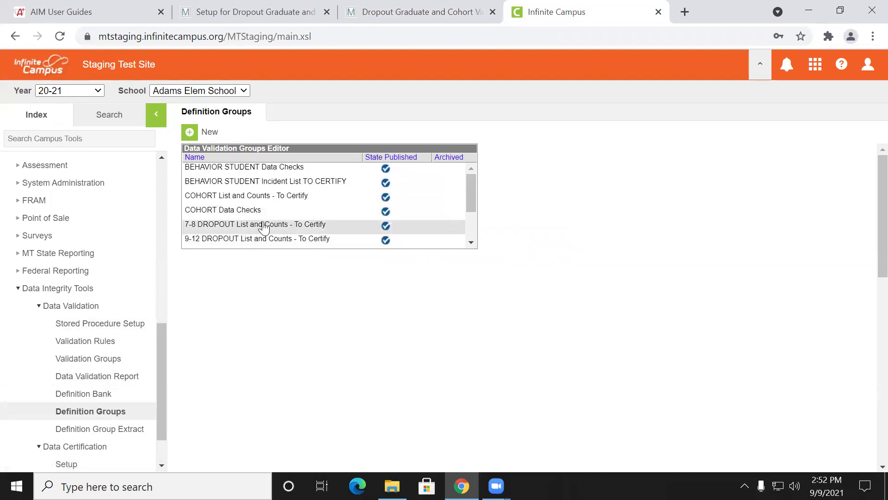
scroll(264, 233, down, 3)
scroll(263, 227, up, 1)
scroll(273, 209, up, 2)
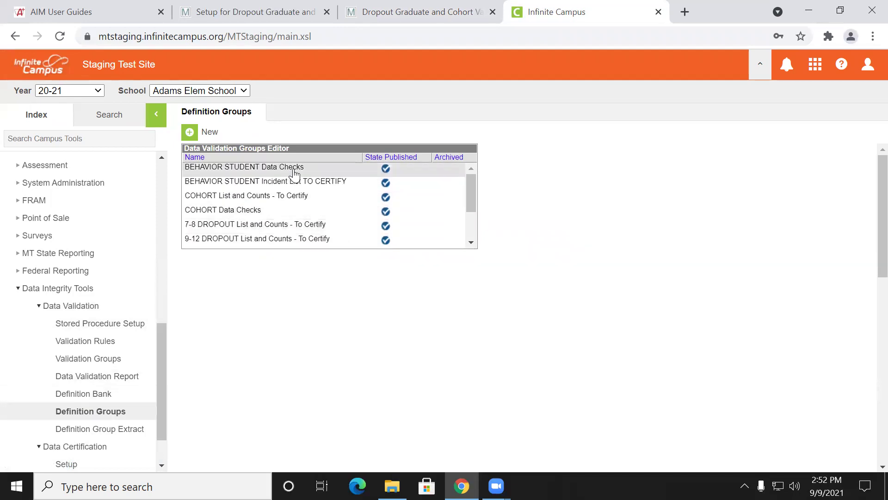
Open the COHORT Data Checks definition group and try to preview its report
click(228, 213)
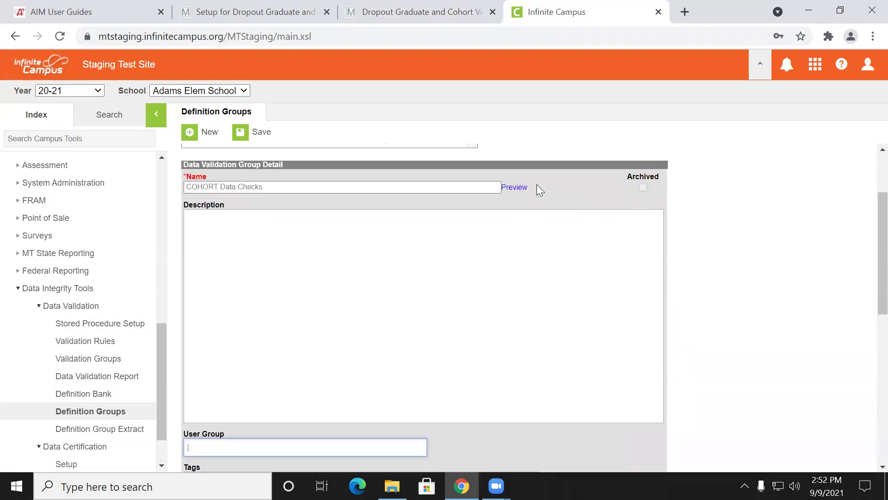
click(514, 187)
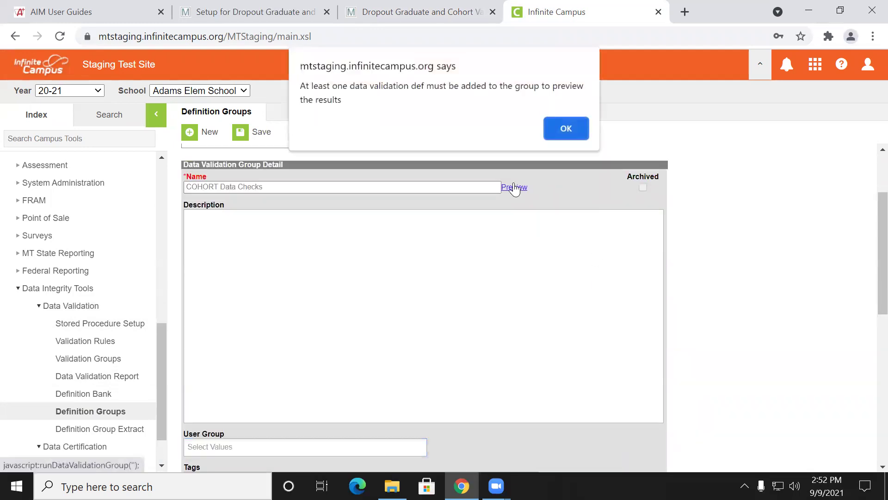
click(553, 126)
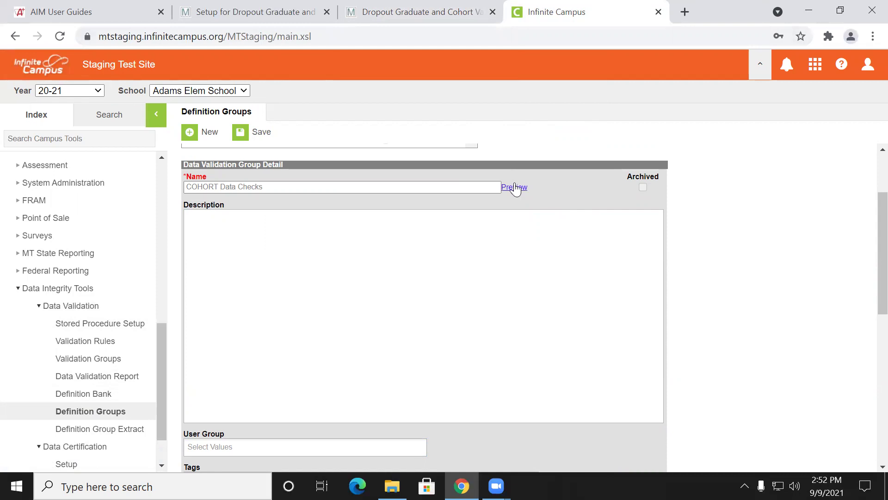
Return to the guide and examine steps 6 to 8 on previewing and correcting reports, enlarging the Preview illustration
click(427, 14)
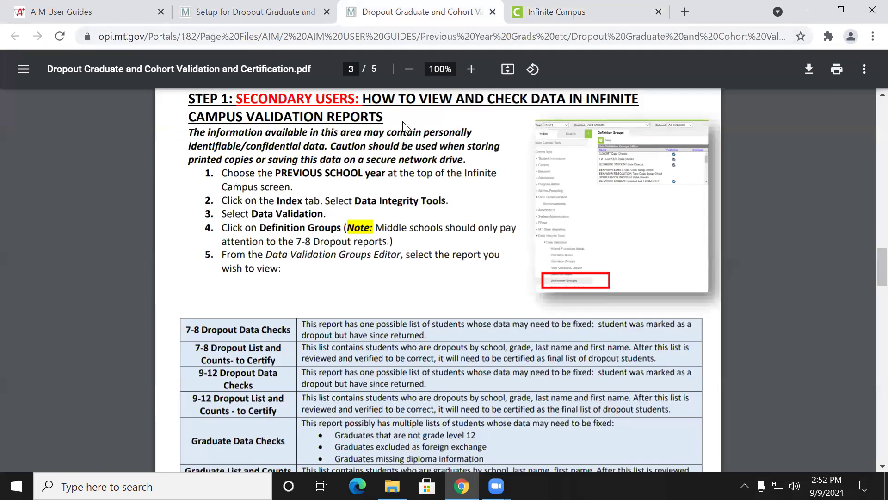
scroll(406, 182, down, 3)
scroll(406, 182, down, 4)
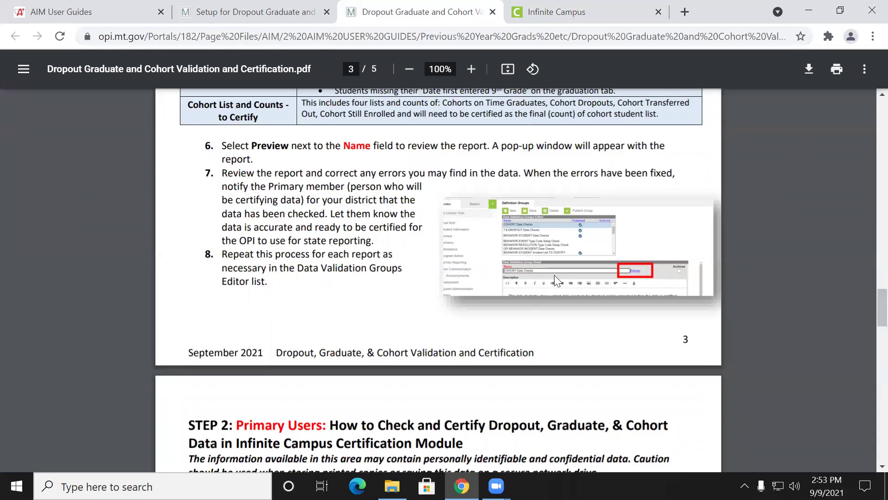
scroll(559, 275, down, 1)
scroll(559, 274, up, 8)
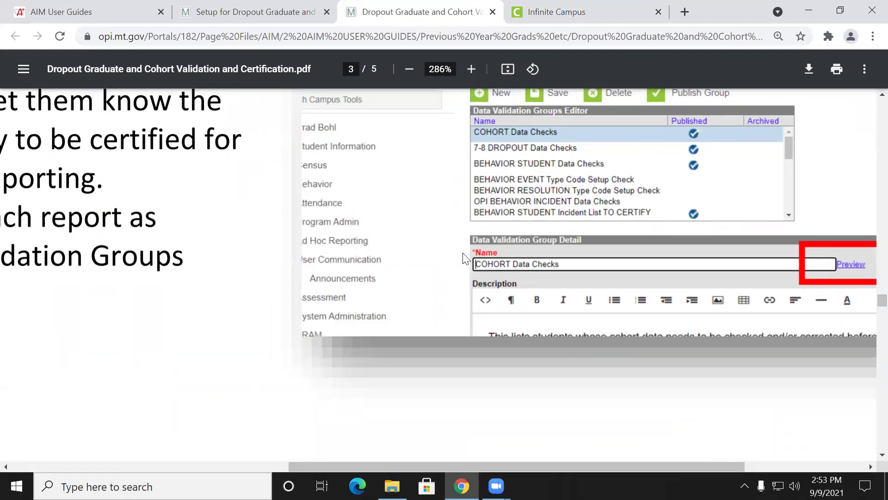
scroll(406, 251, down, 3)
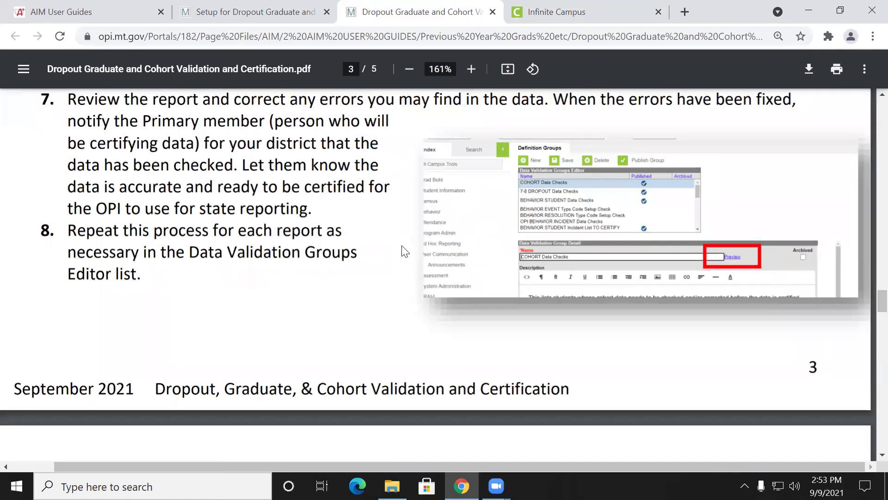
scroll(406, 251, down, 2)
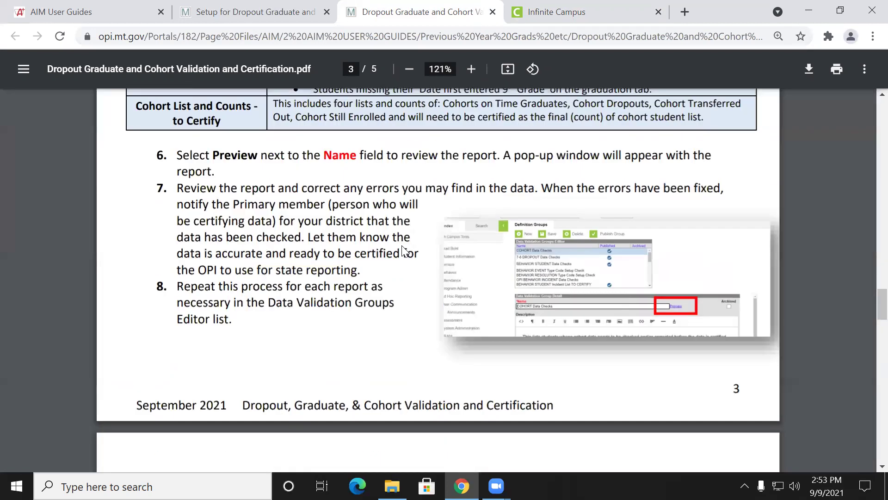
Review the 7-8 and 9-12 dropout rows of the report table, highlighting the Data Checks and to Certify labels
scroll(403, 250, up, 6)
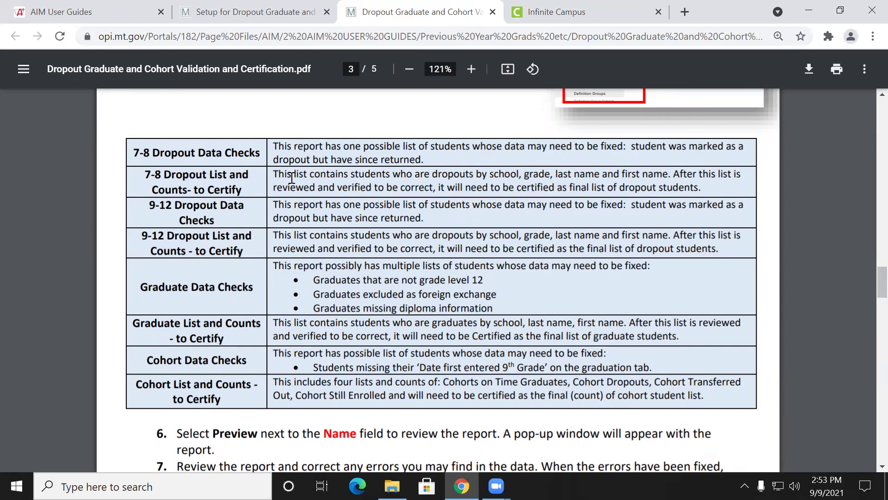
drag(292, 179, 354, 185)
click(380, 185)
drag(202, 149, 256, 153)
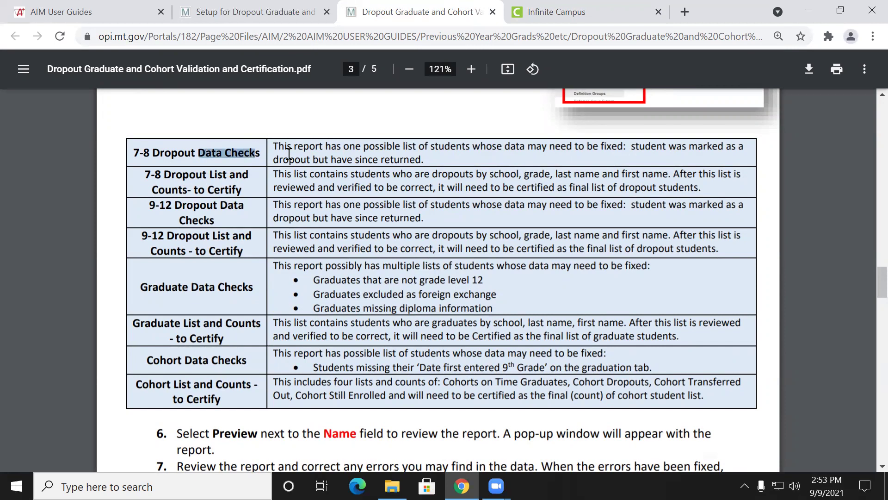
click(176, 178)
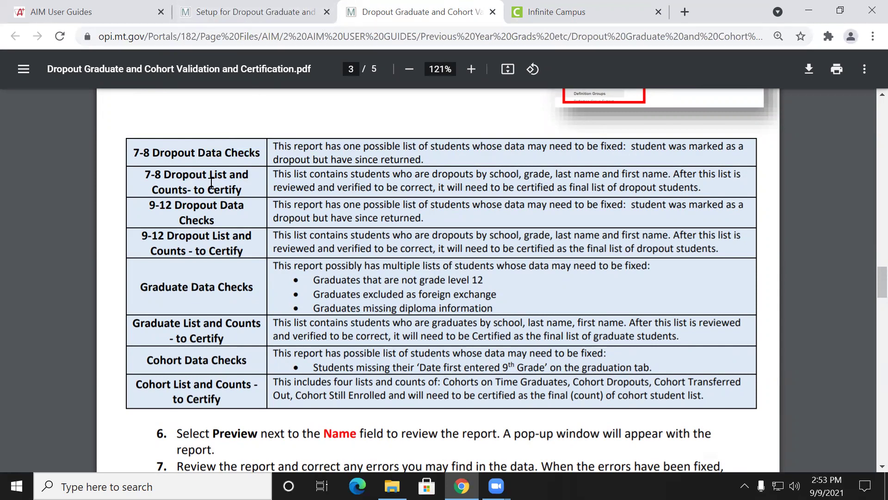
drag(211, 187, 243, 190)
click(272, 203)
drag(216, 242, 238, 245)
click(246, 246)
drag(240, 250, 192, 249)
Review the Graduate Data Checks row, highlighting the grade level, foreign exchange and missing diploma items
scroll(337, 247, down, 2)
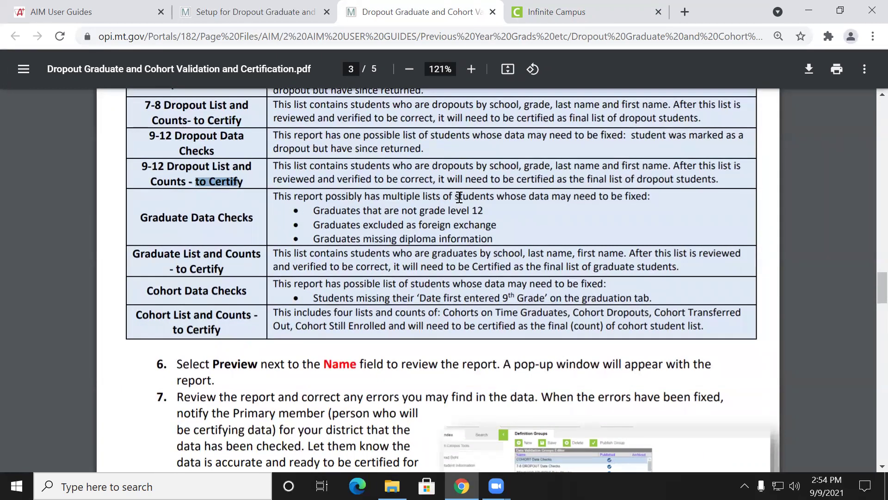
drag(318, 205, 501, 216)
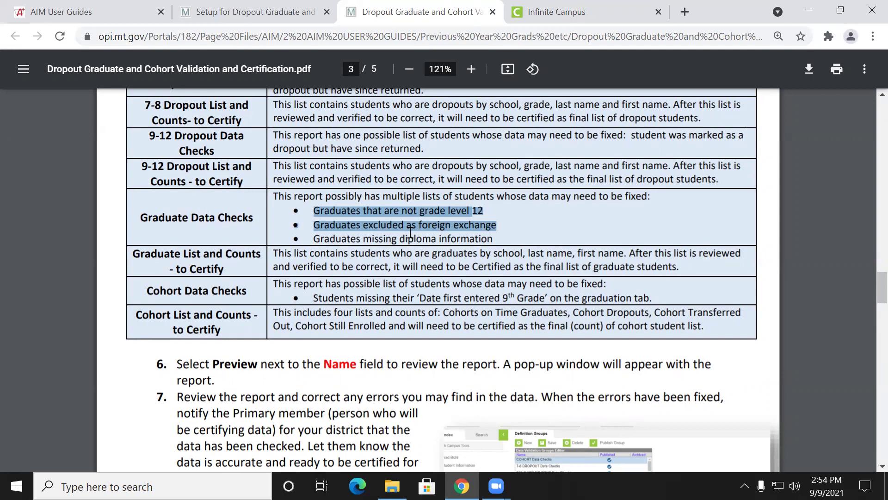
click(428, 228)
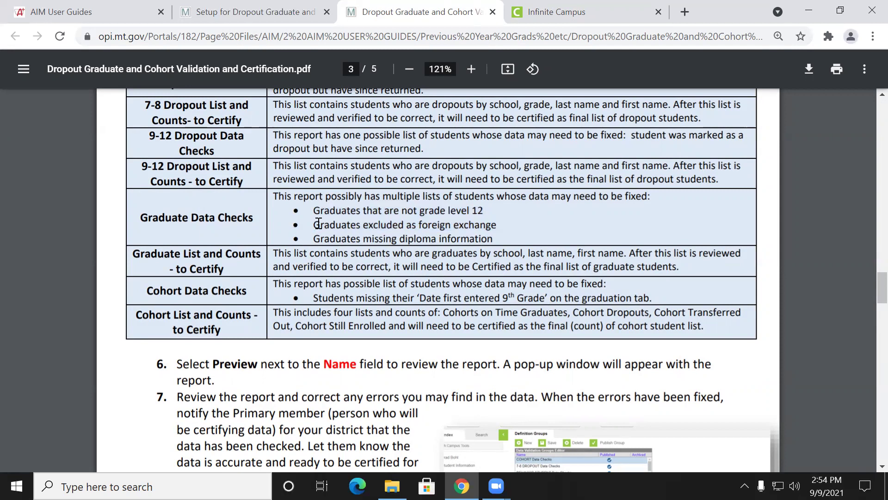
drag(312, 234, 492, 242)
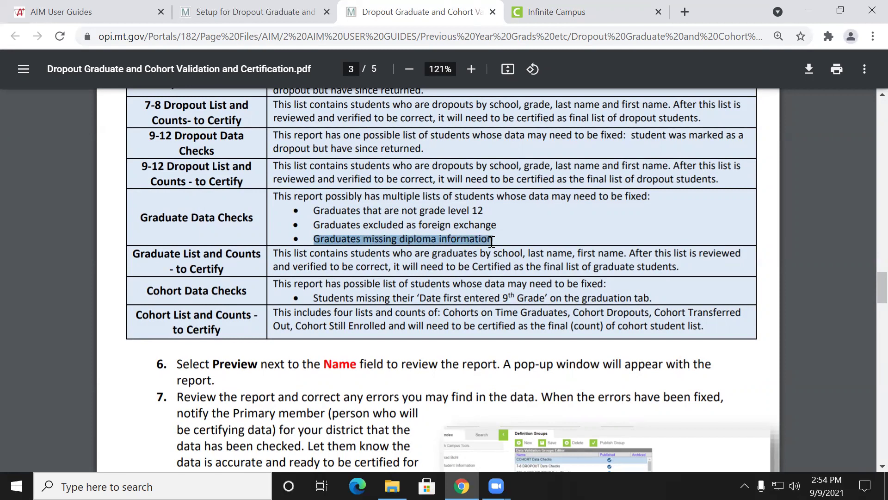
Review the Graduate List and Cohort Data Checks rows, highlighting Certify, 'Date first entered 9th Grade' and the graduation tab
click(232, 255)
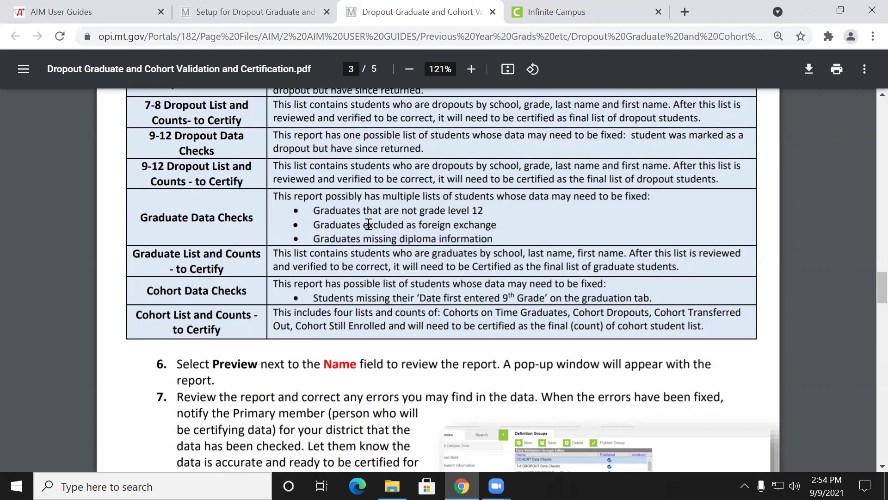
drag(234, 269, 216, 270)
double_click(216, 269)
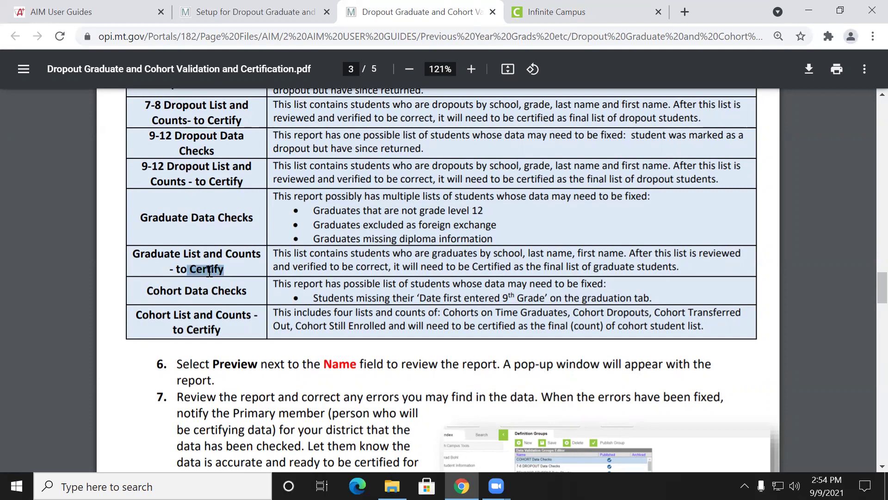
click(230, 293)
drag(403, 300, 562, 298)
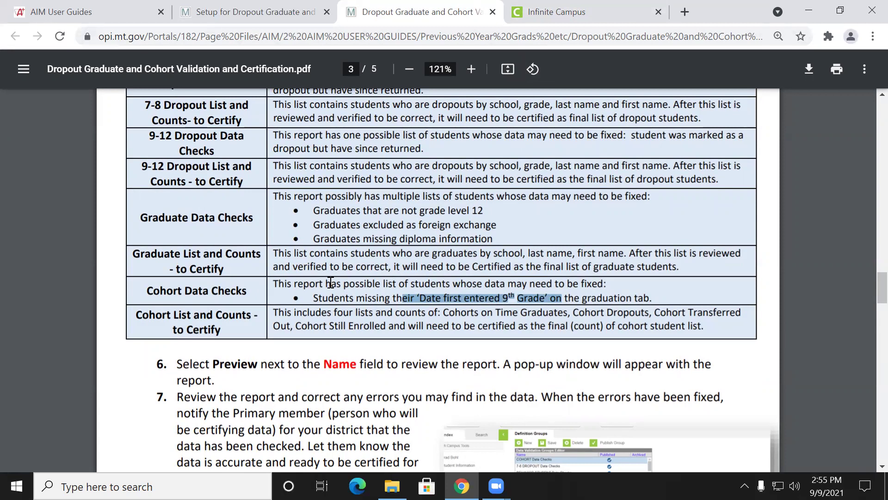
drag(663, 296, 582, 298)
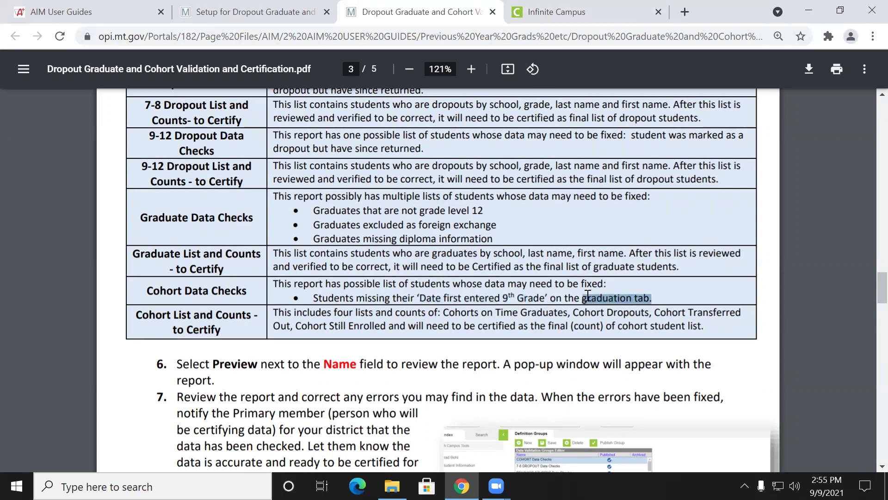
click(217, 303)
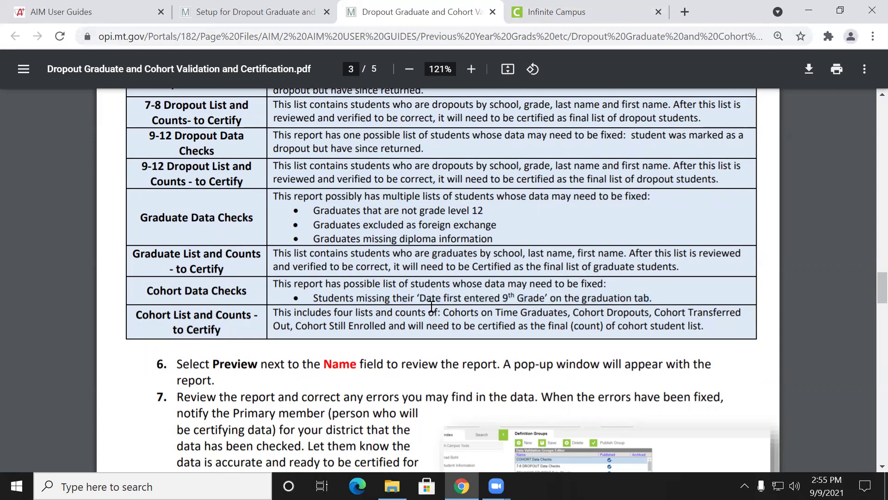
Read past the cohort rows and steps 6 to 8 of the guide to the STEP 2 section for Primary Users
scroll(432, 306, down, 1)
scroll(422, 249, down, 1)
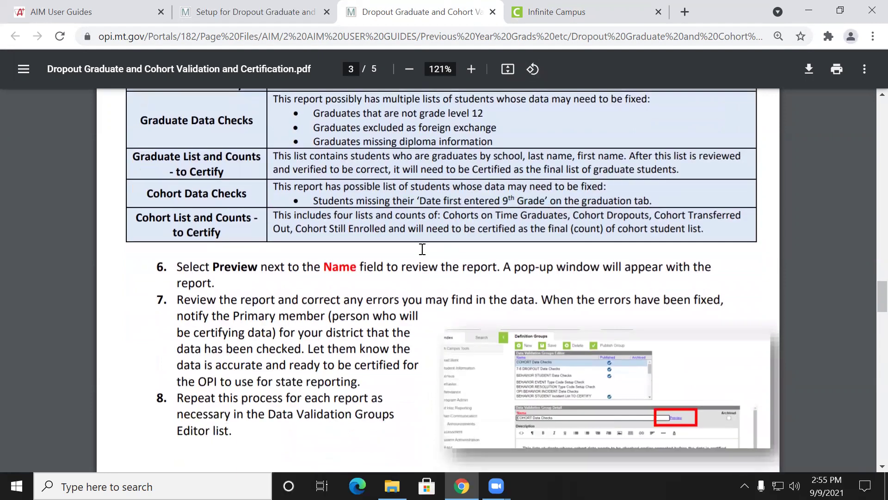
scroll(423, 249, down, 1)
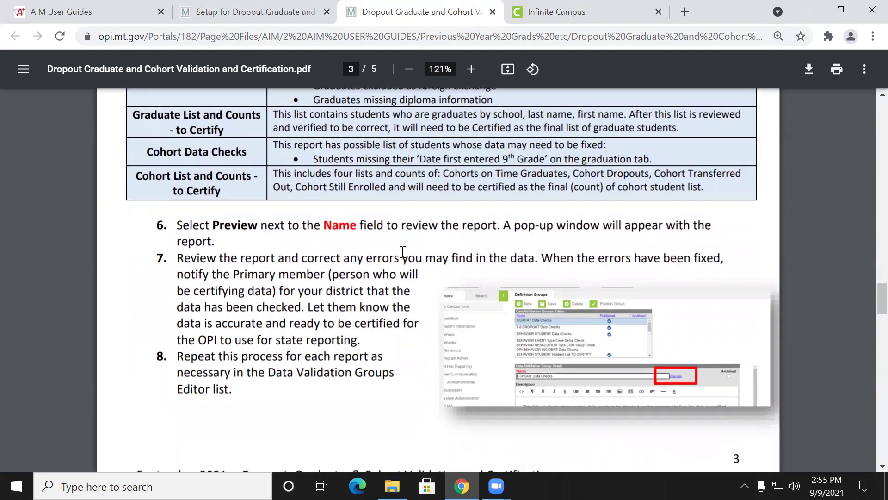
scroll(403, 252, down, 1)
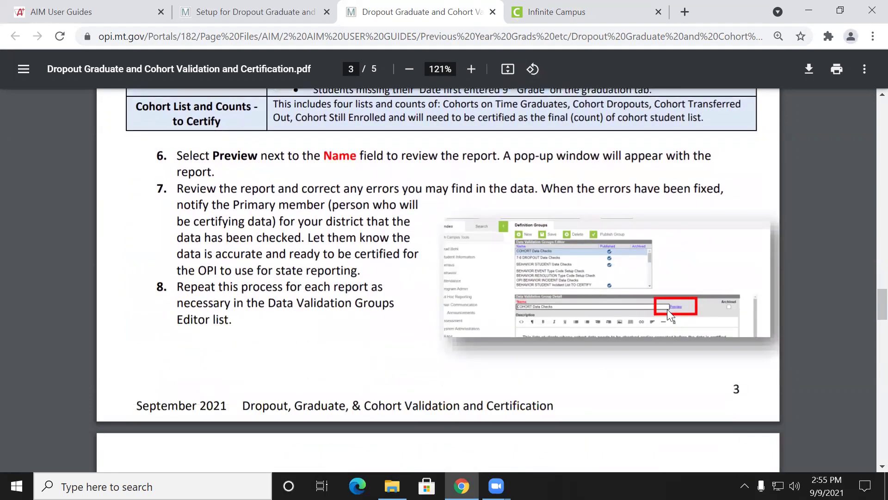
scroll(517, 266, up, 3)
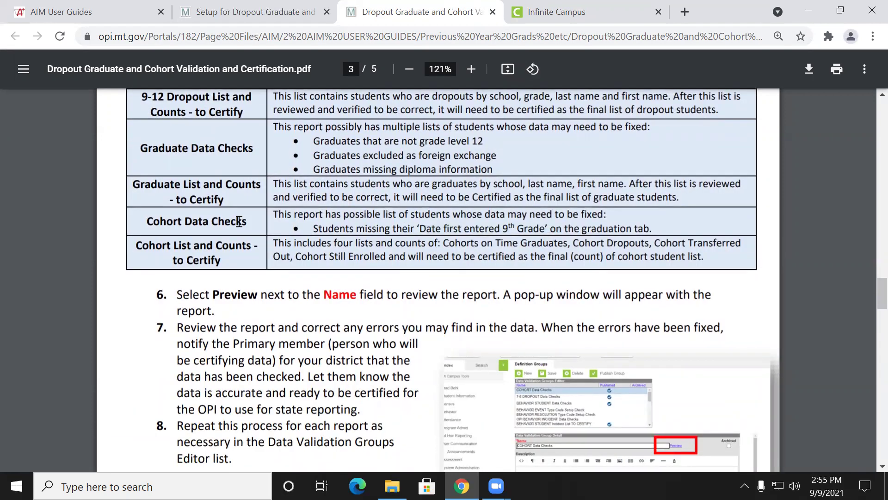
scroll(342, 281, down, 2)
scroll(342, 283, down, 5)
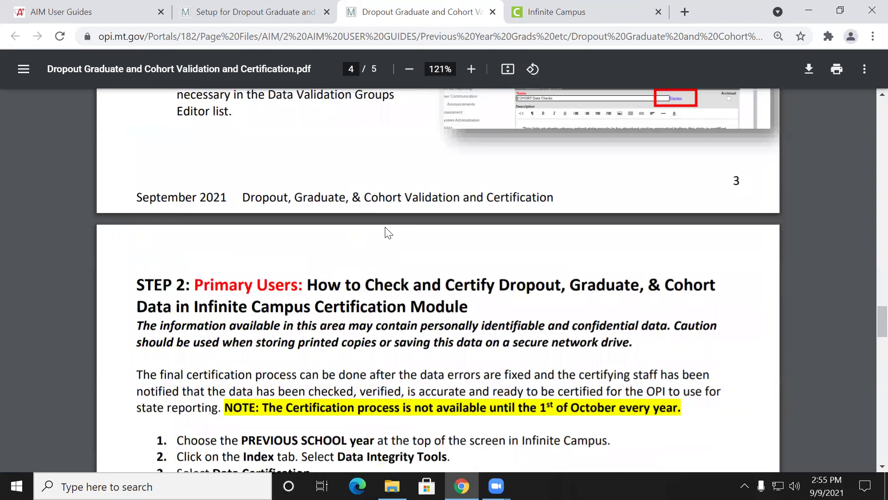
Switch to Infinite Campus and run a Student search with the search term cleared to list all students
click(551, 22)
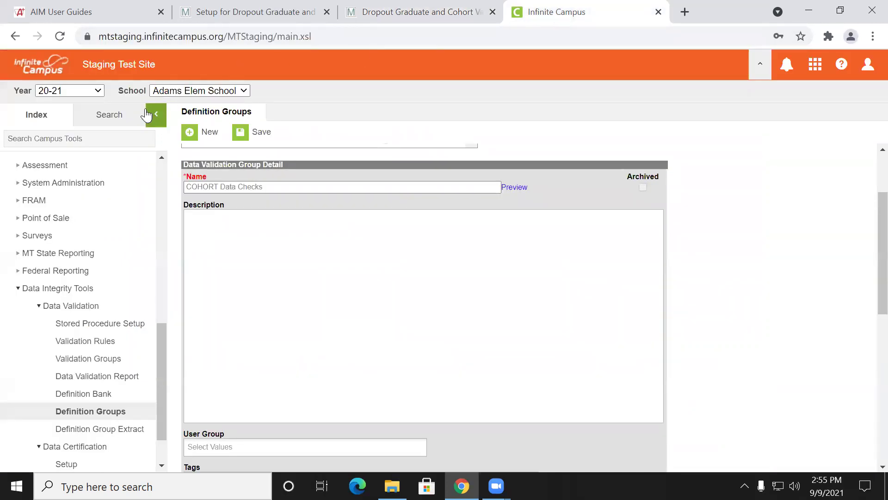
click(109, 121)
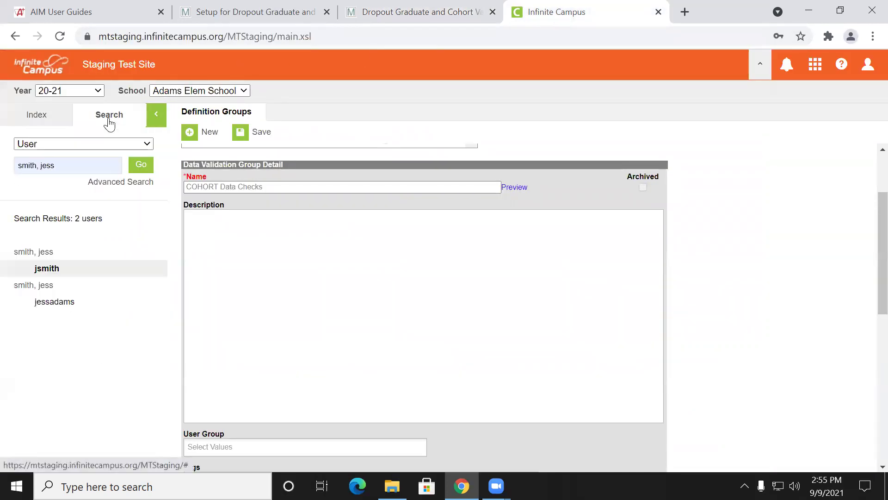
click(121, 145)
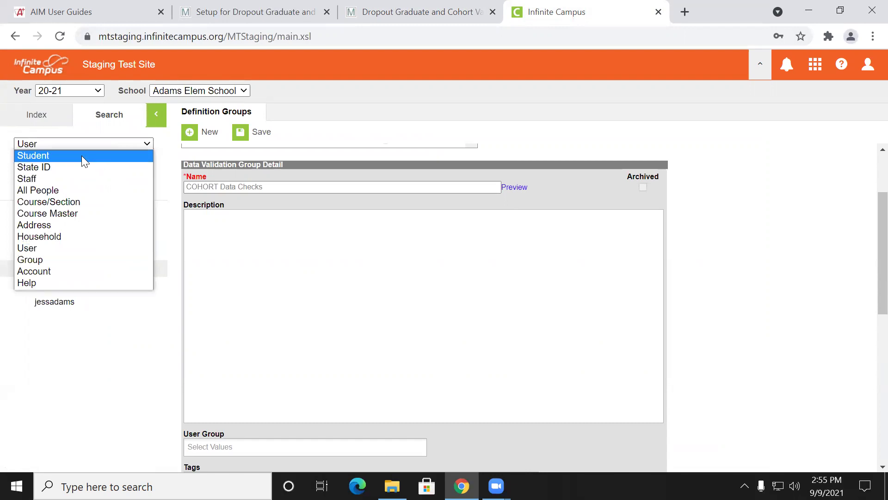
click(82, 156)
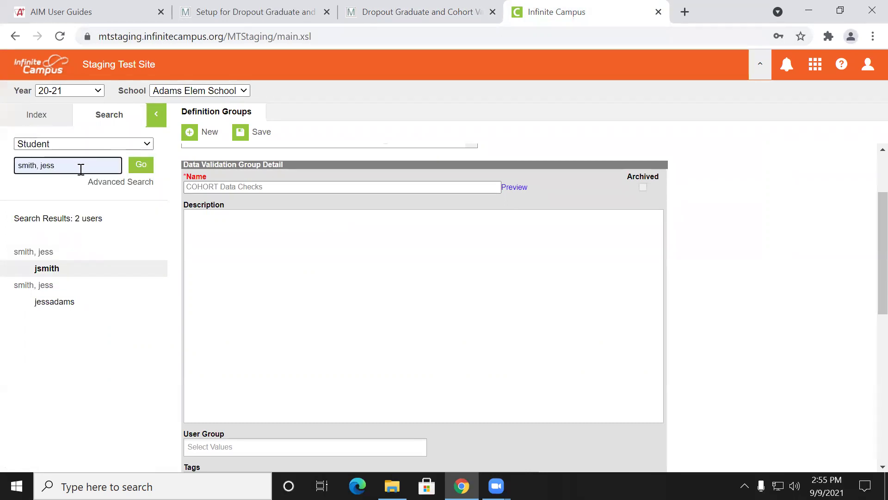
drag(77, 165, 2, 157)
key(BackSpace)
click(141, 164)
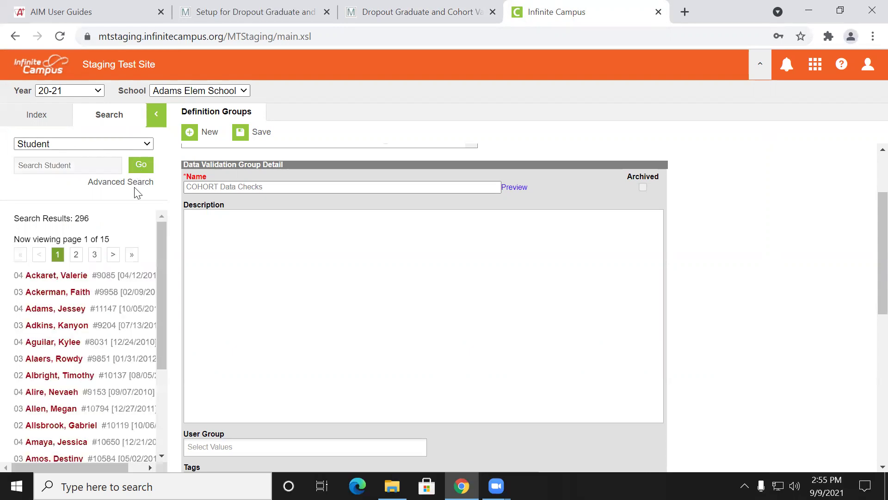
Open the second listed student's Graduation record and examine the diploma, ninth-grade entry date and cohort end year fields
click(96, 291)
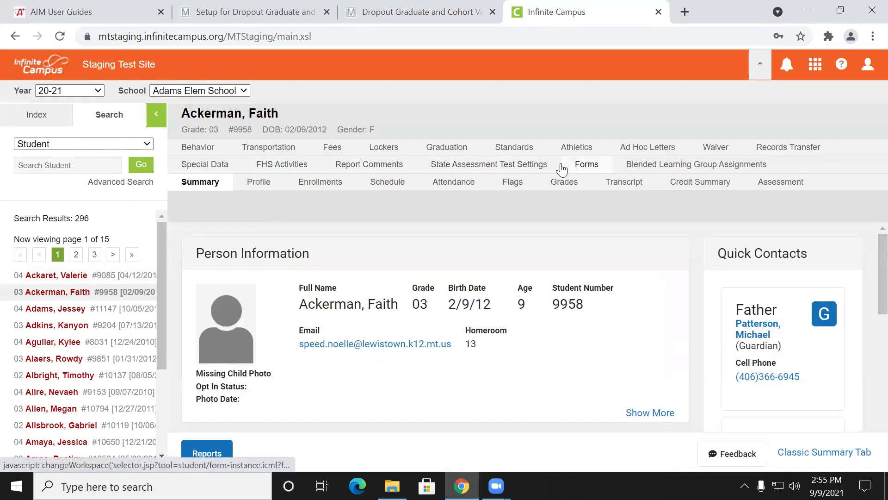
click(455, 148)
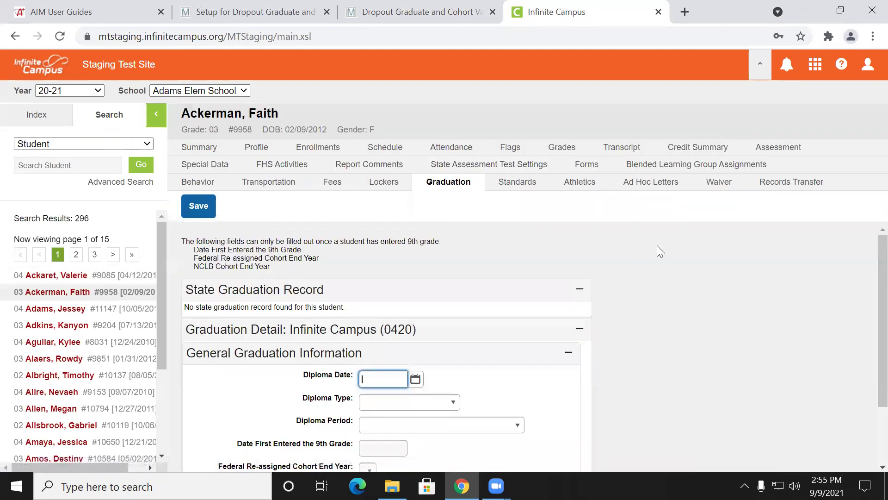
scroll(631, 282, down, 1)
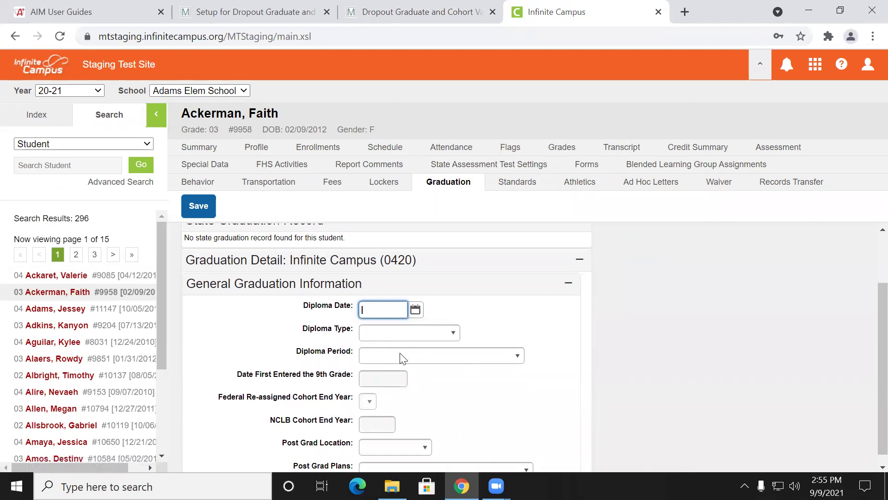
scroll(438, 337, down, 1)
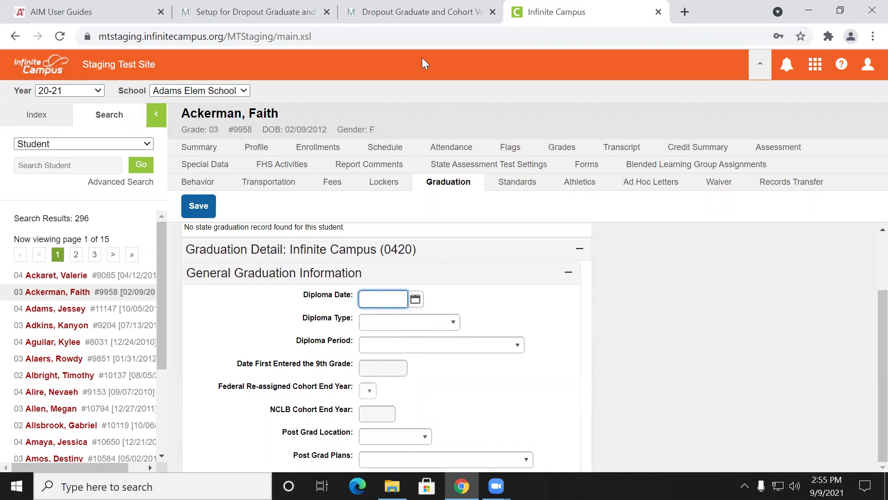
Return to the validation guide and read the STEP 2 introduction, highlighting the 1st of October certification note
click(360, 19)
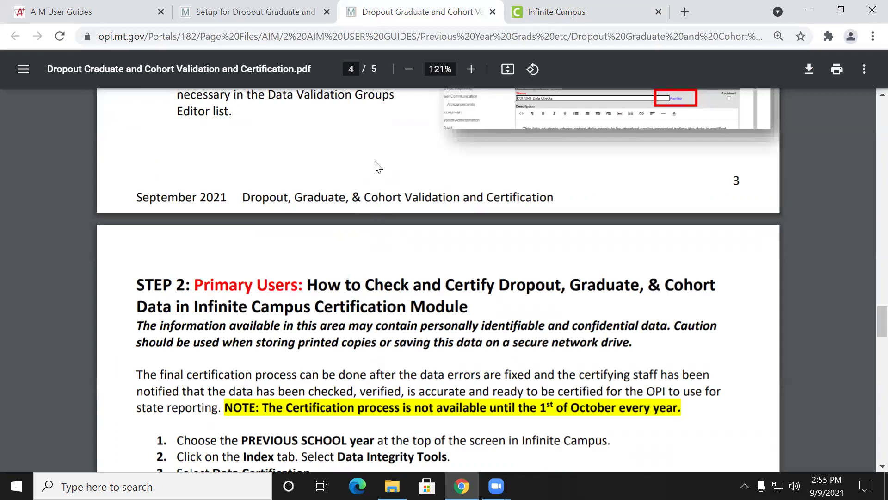
scroll(378, 167, down, 3)
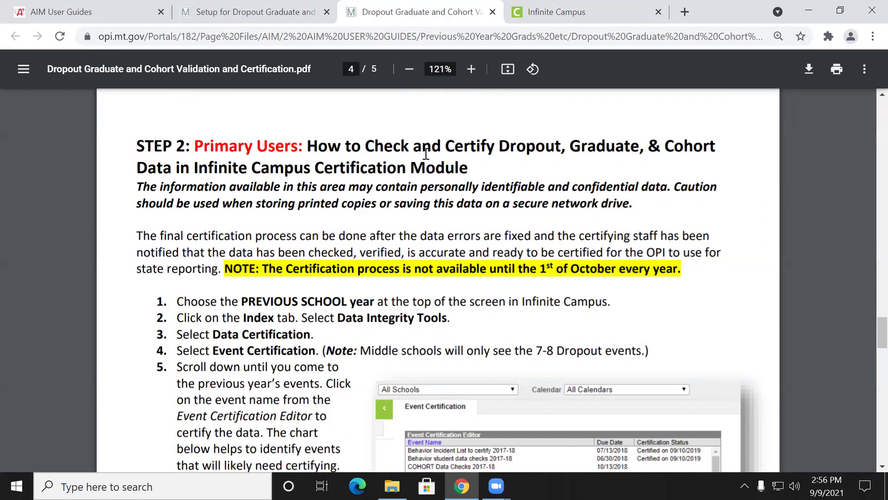
scroll(261, 202, down, 2)
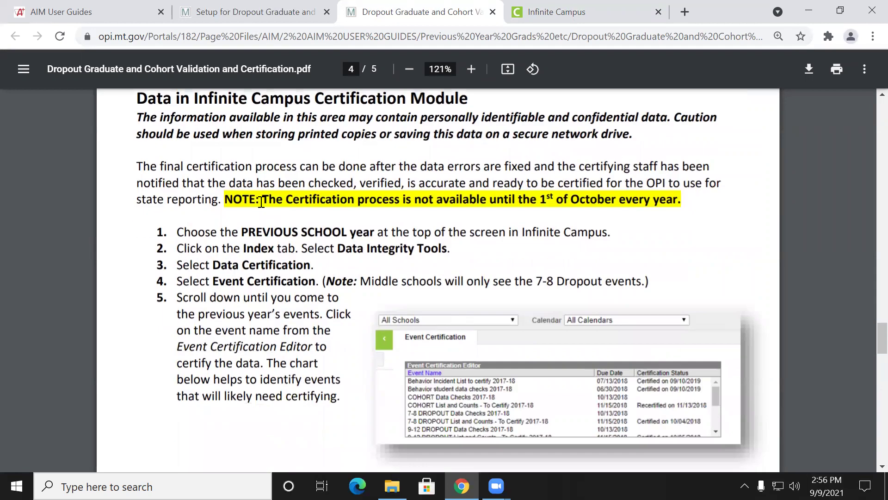
scroll(261, 202, down, 2)
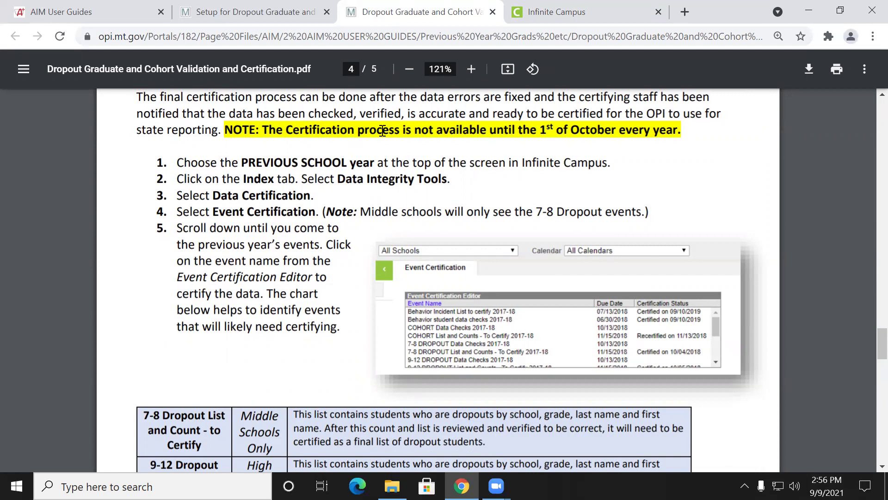
drag(383, 131, 596, 135)
click(574, 134)
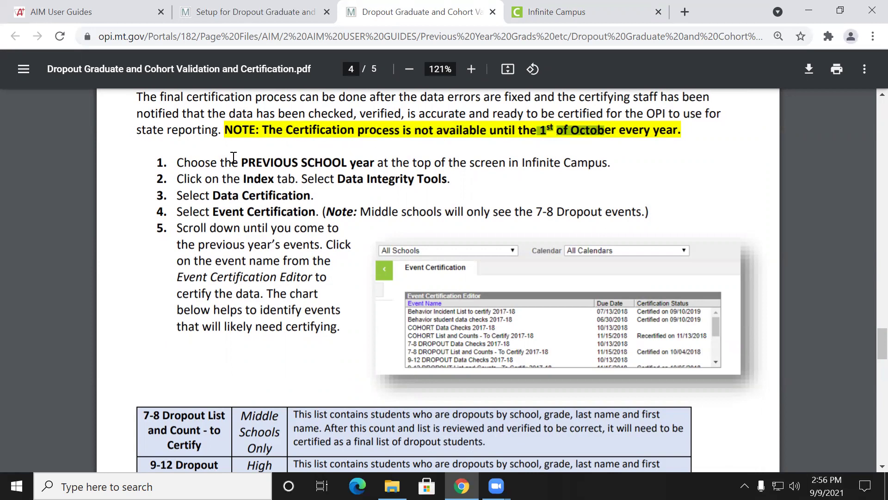
Review steps 1 to 4 of the Primary Users instructions, highlighting the PREVIOUS SCHOOL year and Event Certification wording
drag(205, 163, 379, 165)
drag(284, 181, 344, 176)
click(382, 189)
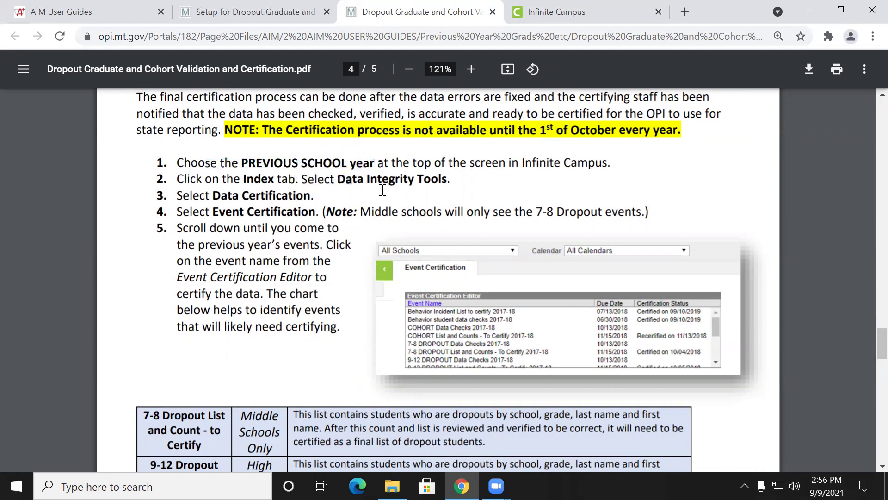
drag(458, 184, 285, 228)
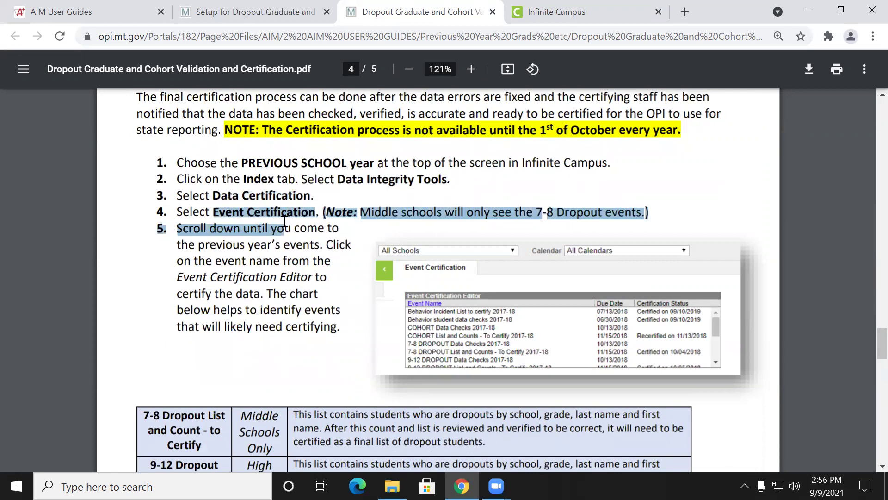
Switch to Infinite Campus, collapse Data Validation and open Event Certification under Data Certification
click(528, 14)
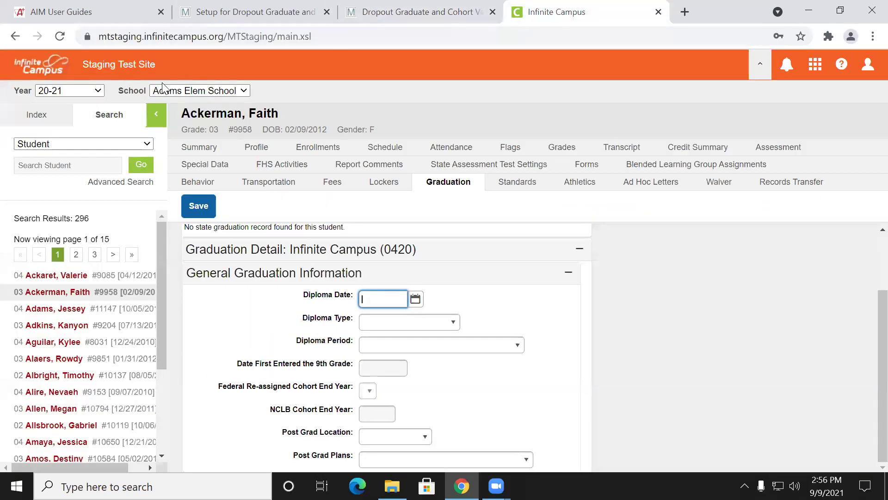
click(36, 114)
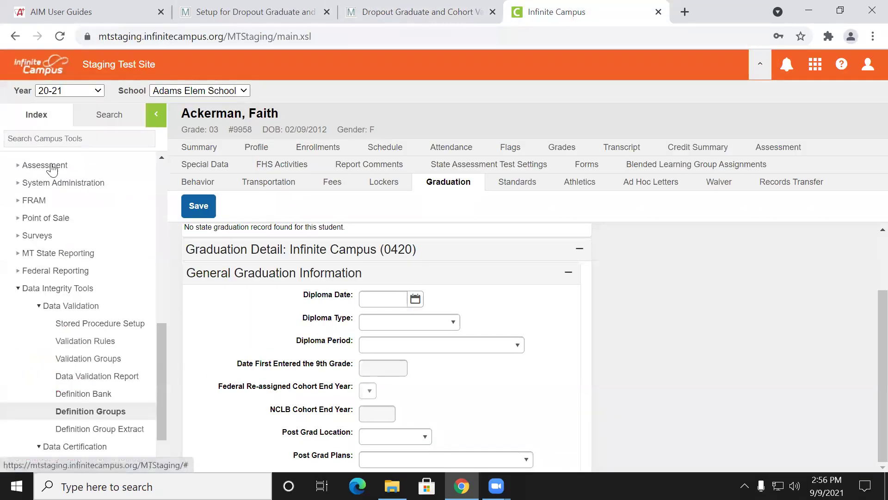
click(68, 306)
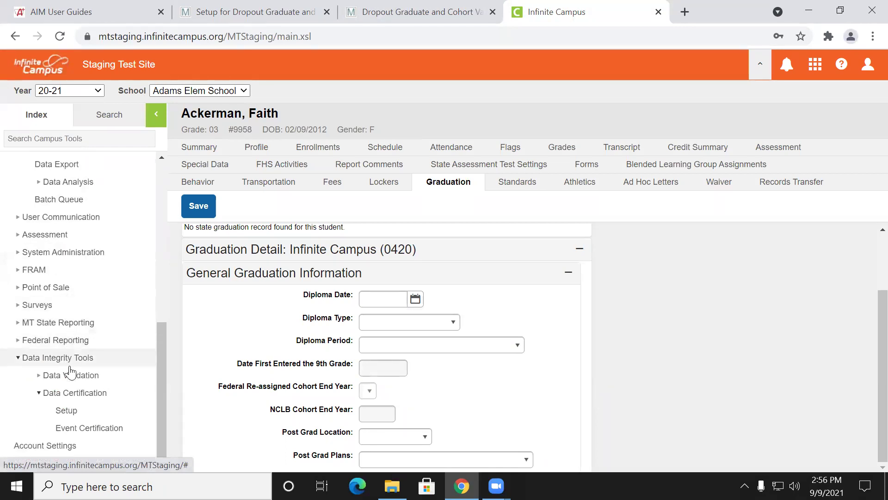
click(74, 430)
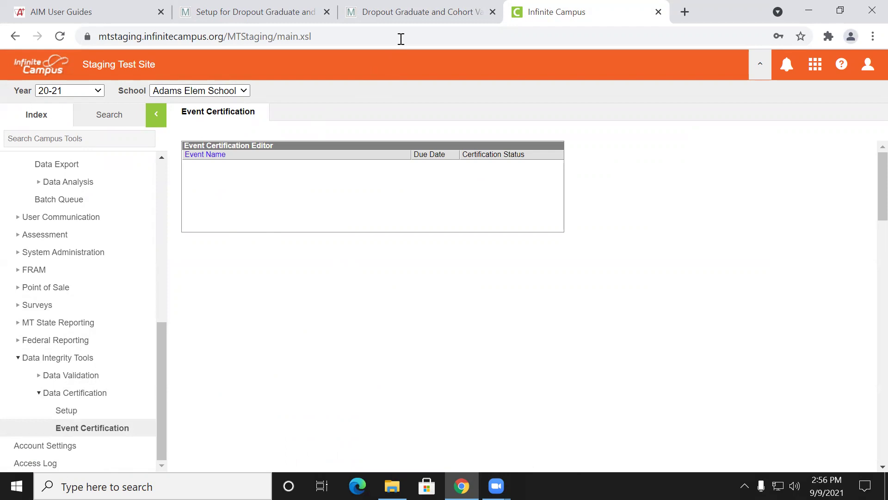
Return to the guide and examine the Event Certification Editor illustration enlarged, then reduce the page to show the certification chart
click(409, 14)
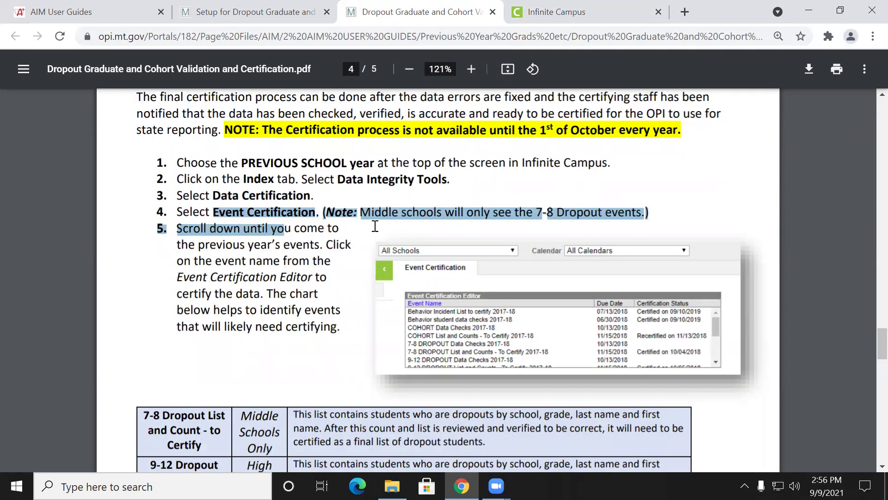
ctrl+scroll(485, 343, up, 2)
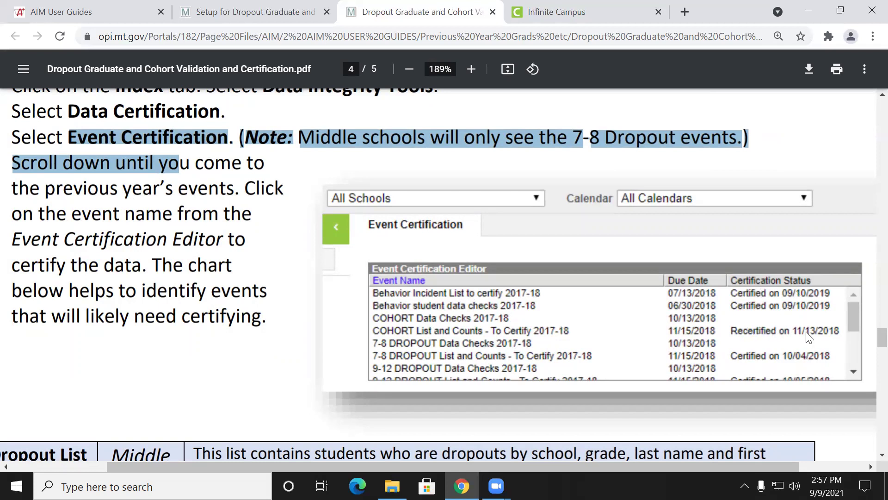
scroll(599, 296, down, 1)
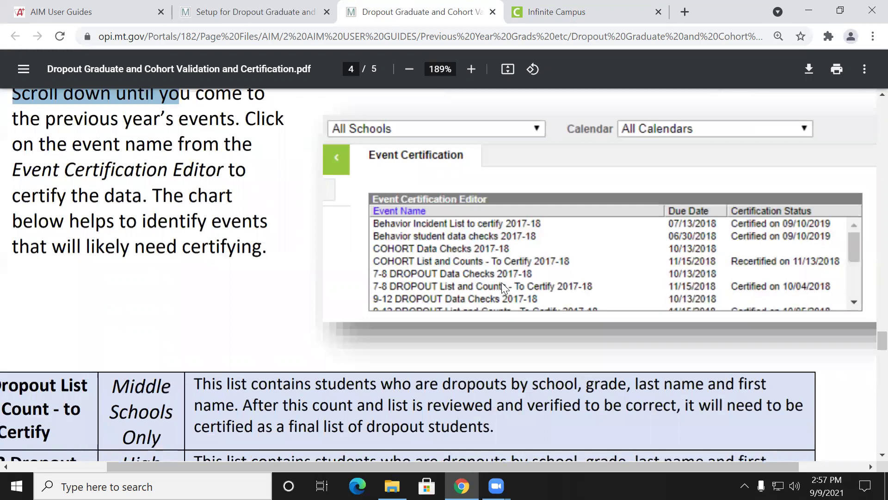
scroll(501, 282, down, 4)
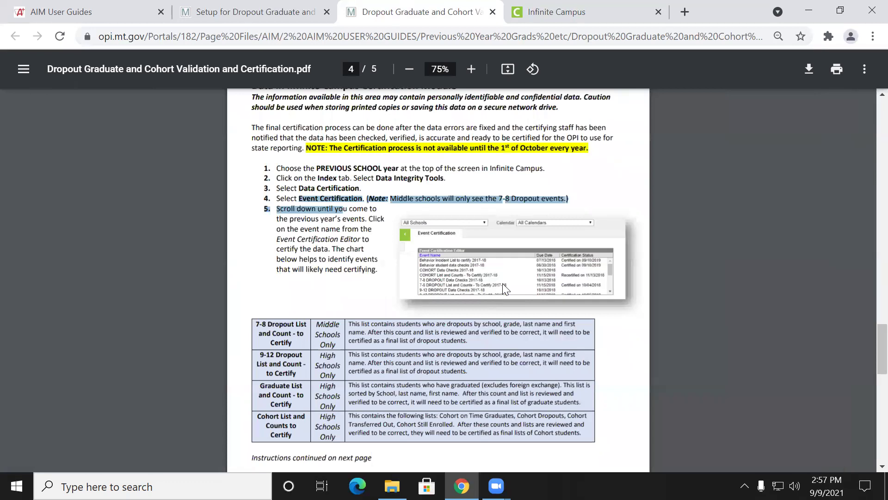
scroll(503, 283, up, 1)
click(321, 231)
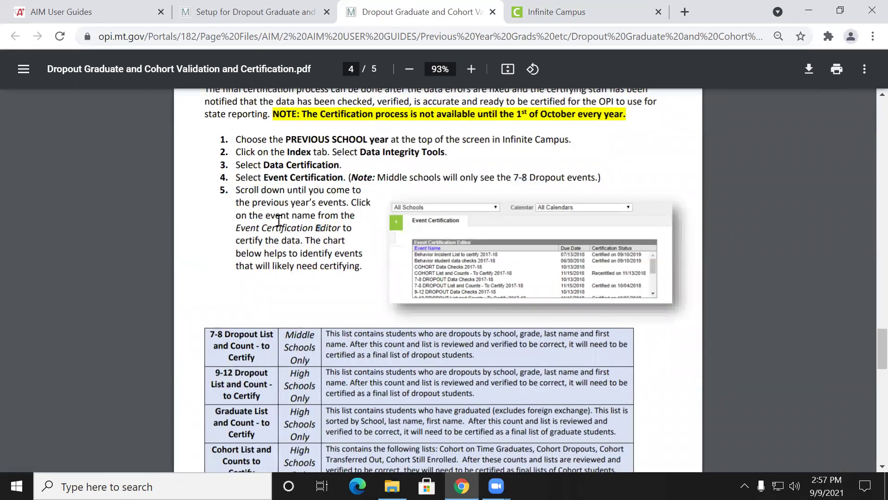
Review the certification chart, highlighting the Cohort row label and the Middle Schools Only and High Schools Only labels
scroll(354, 229, down, 3)
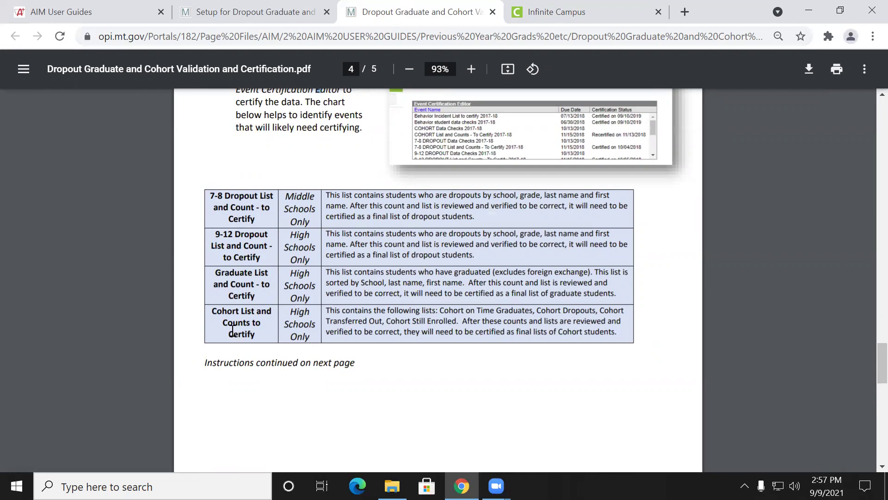
drag(226, 334, 272, 335)
drag(285, 197, 315, 211)
drag(304, 244, 309, 263)
click(351, 242)
Read steps 6 and 7 of the guide and examine the enlarged Event Detail illustration down to the Run At State link
scroll(399, 267, down, 5)
scroll(400, 273, down, 5)
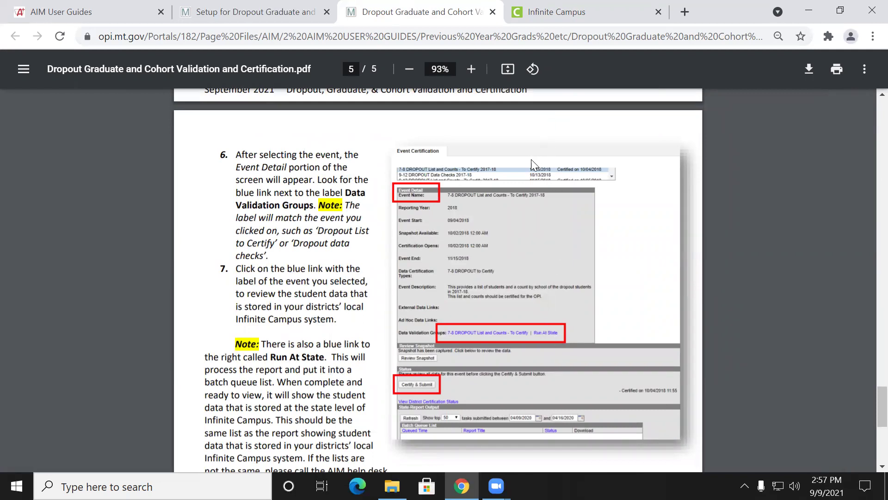
scroll(531, 164, up, 3)
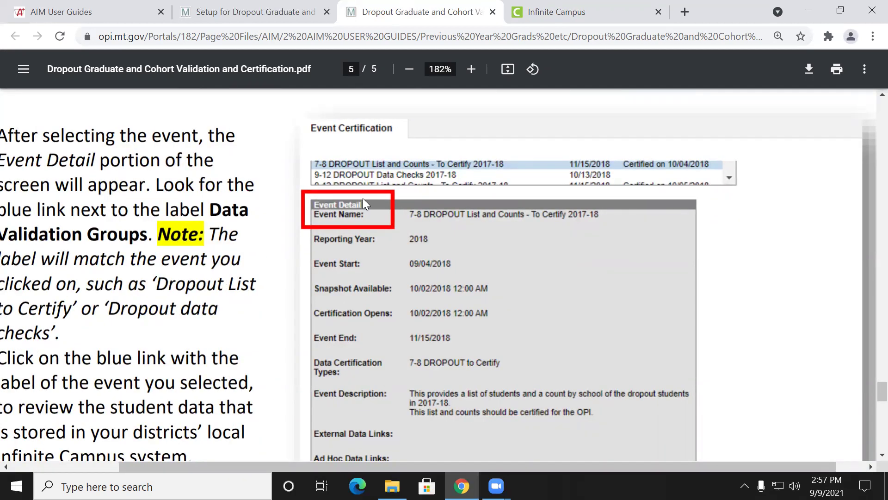
scroll(505, 246, down, 4)
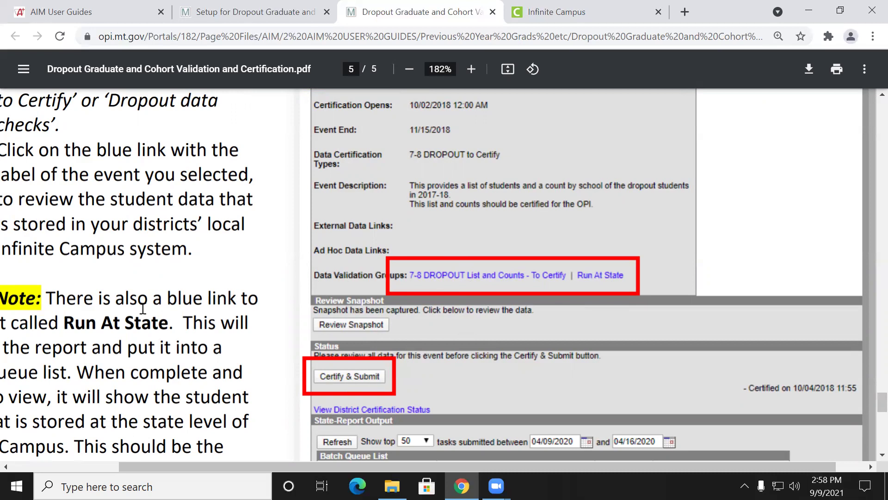
ctrl+scroll(143, 309, down, 3)
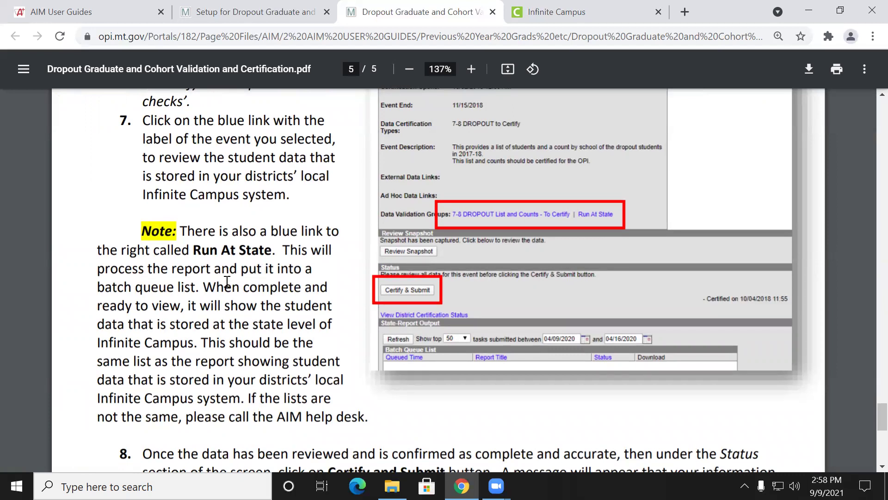
Read the Run At State note and step 8 about certifying and submitting the data, through the end of the guide
scroll(228, 281, down, 1)
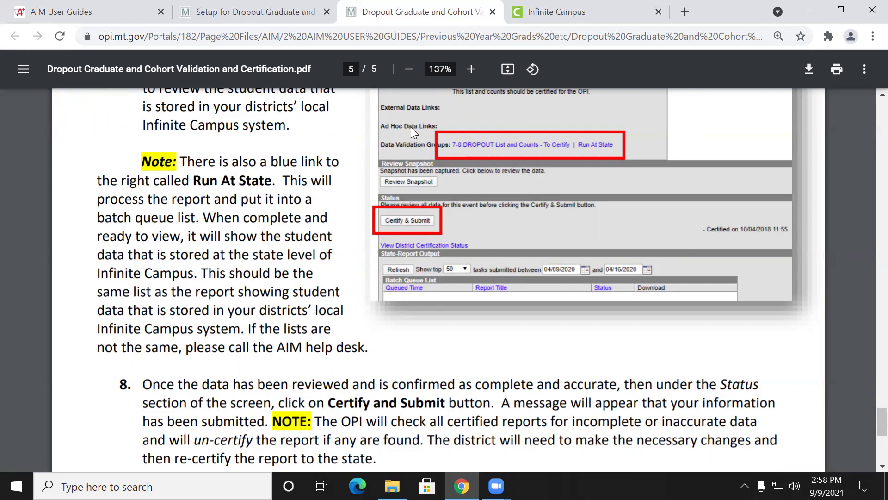
scroll(299, 264, down, 2)
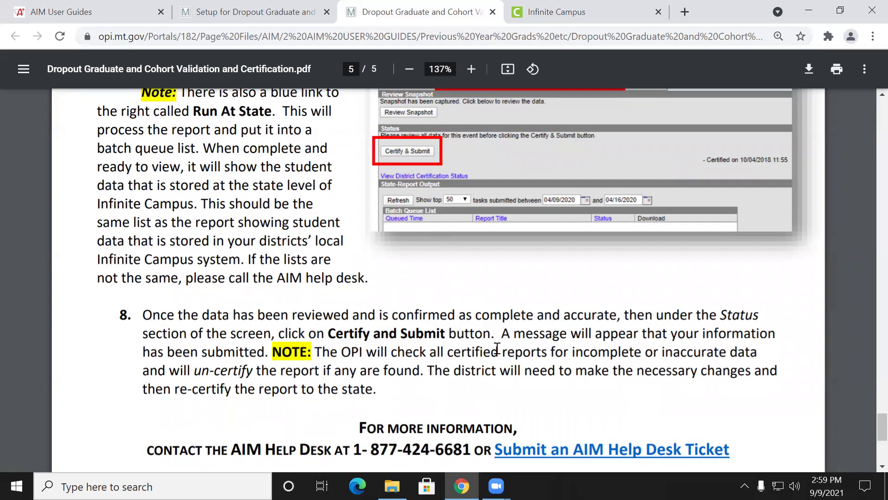
scroll(498, 348, down, 2)
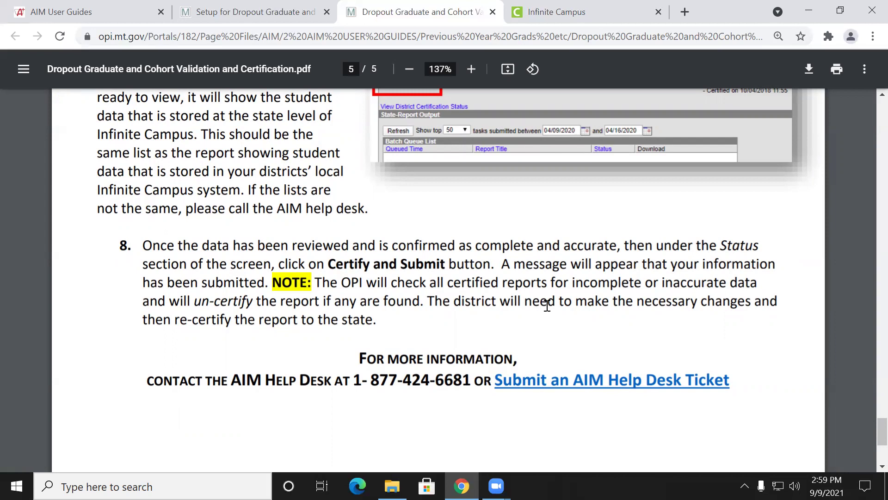
scroll(547, 305, down, 4)
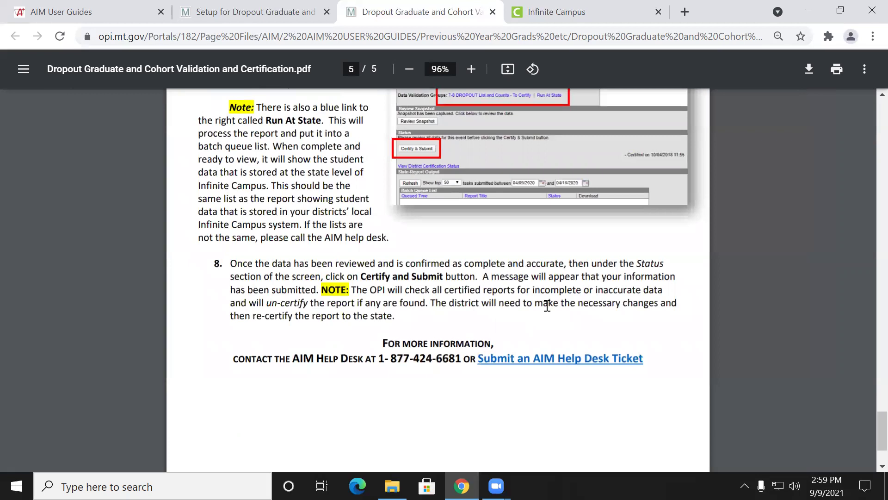
Return to the guide's first page, highlight Validation and Certification in the title, and check the certification availability note
scroll(448, 289, up, 7)
scroll(470, 290, up, 20)
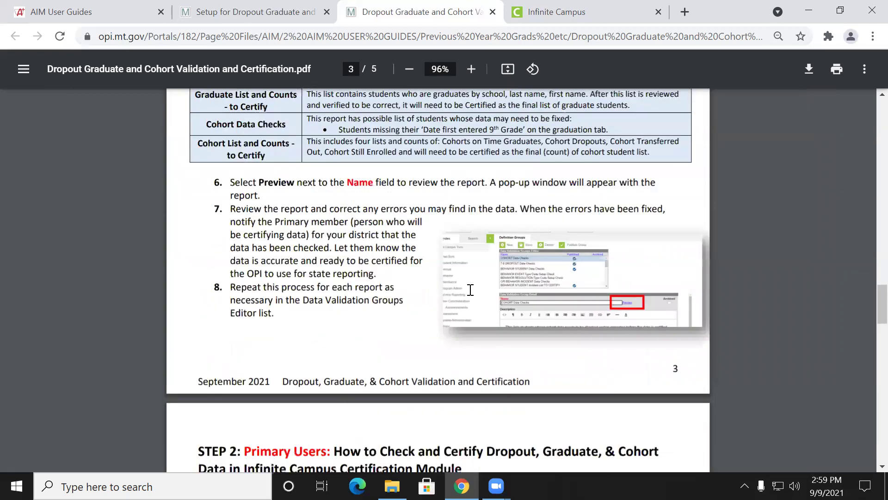
scroll(470, 290, up, 10)
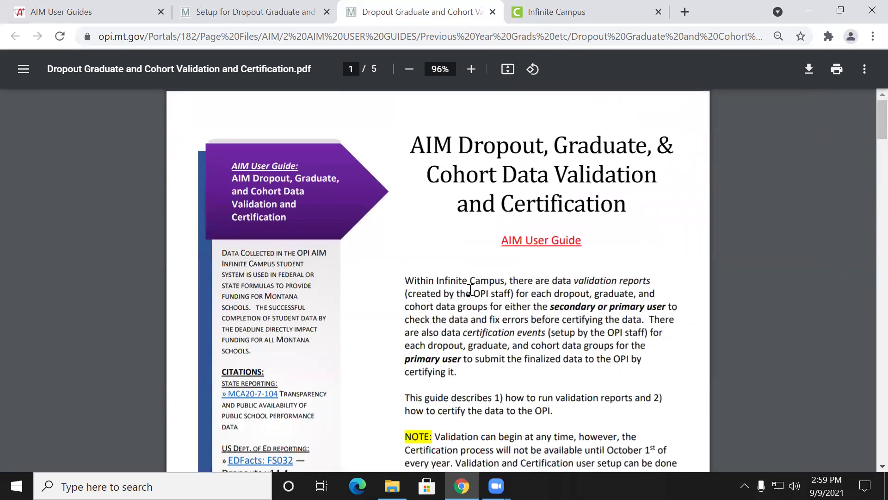
drag(555, 175, 650, 180)
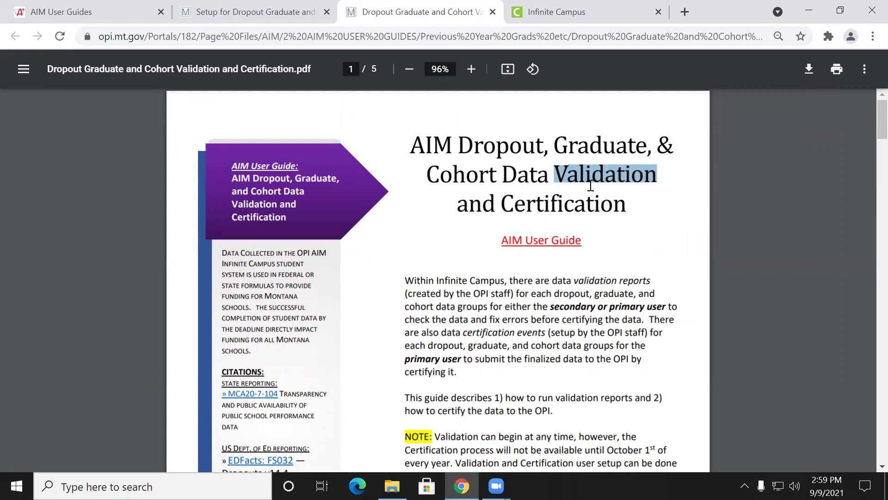
drag(505, 203, 624, 204)
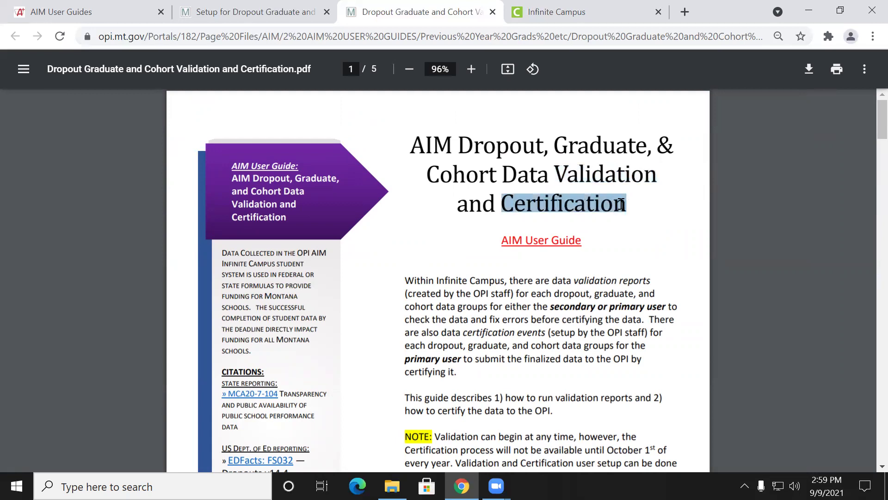
scroll(553, 294, down, 5)
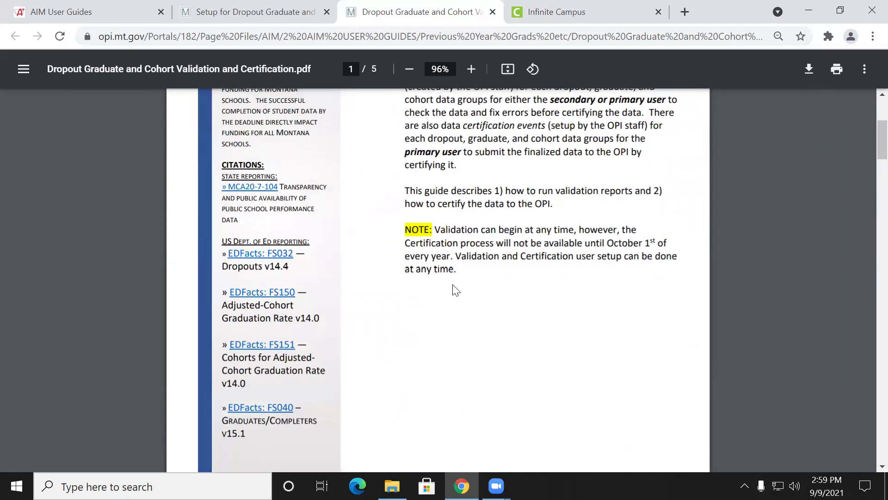
scroll(454, 290, up, 5)
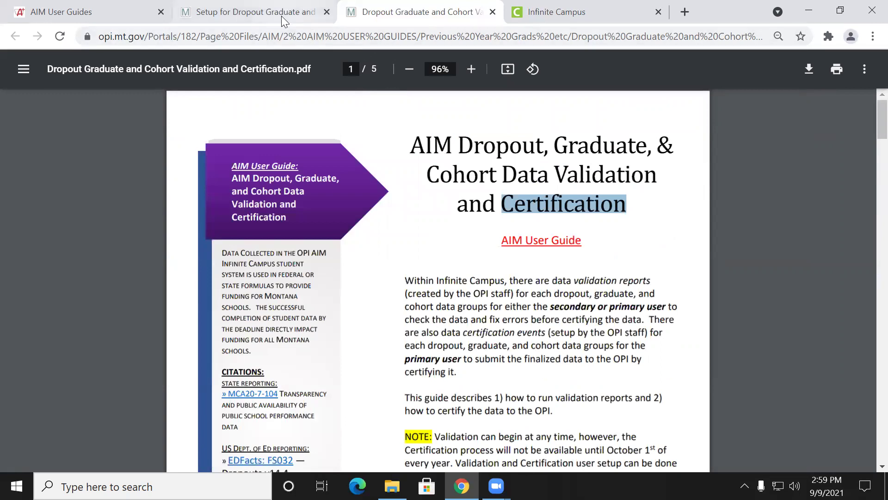
Revisit the Event Certification page in Infinite Campus, then switch to the AIM User Setup guide
click(554, 14)
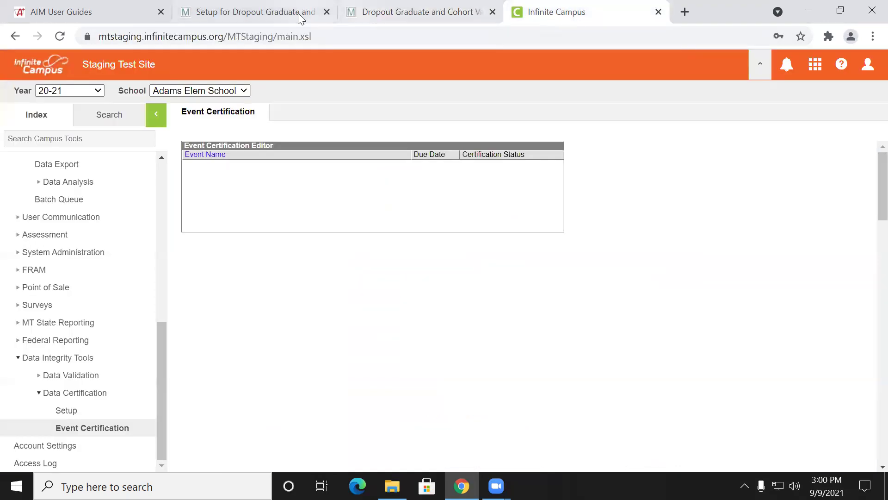
click(261, 17)
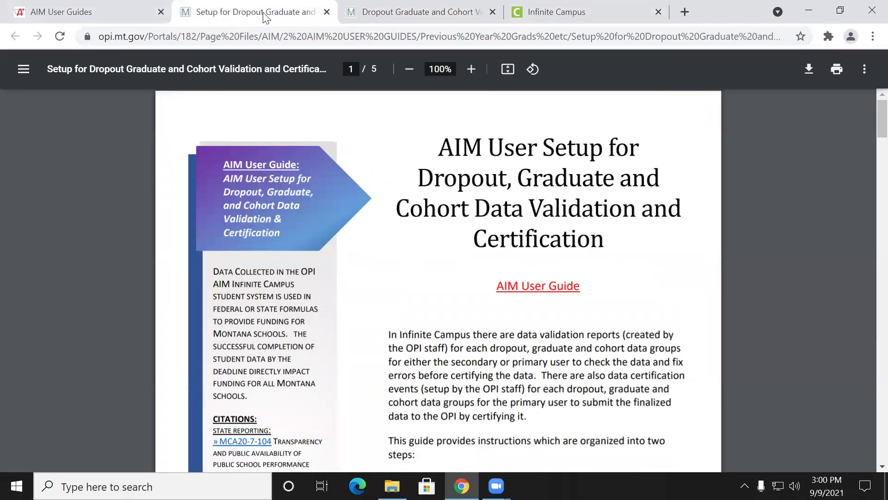
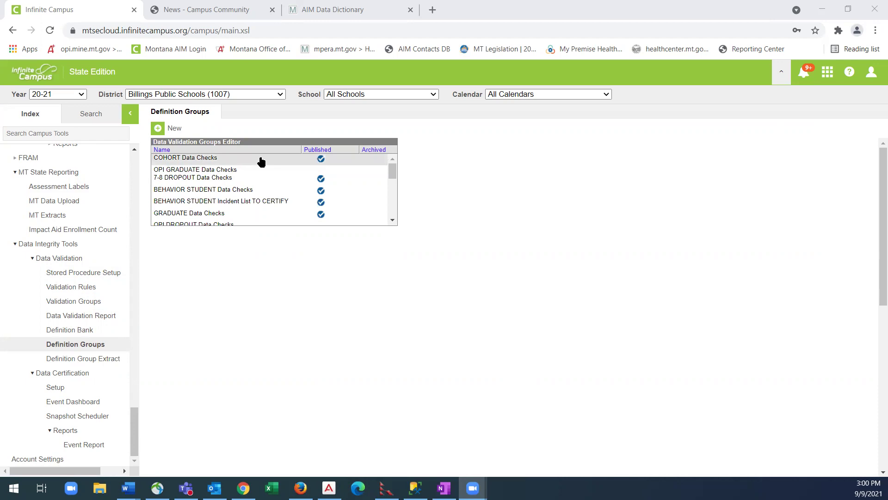
Open the COHORT Data Checks validation group and review its description, user group and tags
click(260, 160)
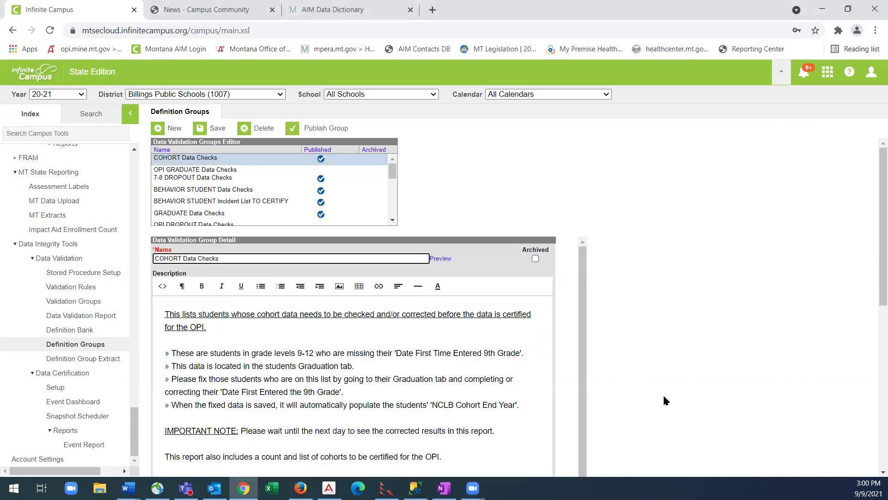
scroll(664, 396, down, 5)
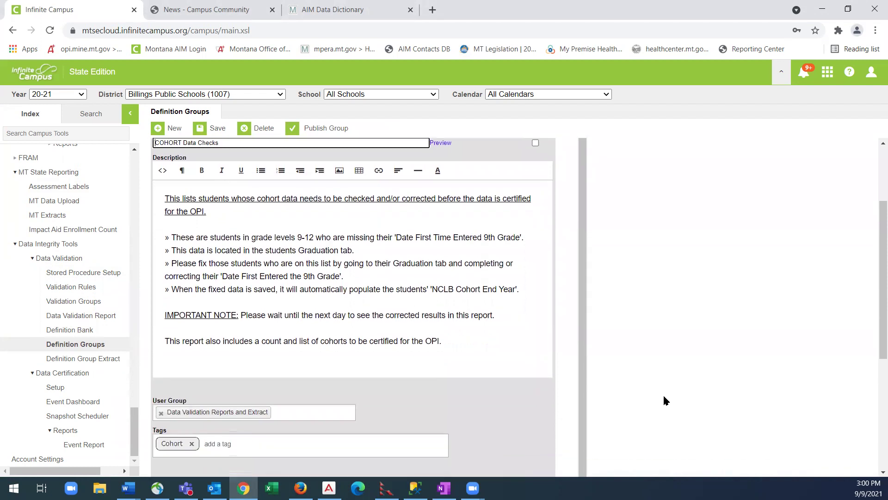
scroll(664, 396, down, 3)
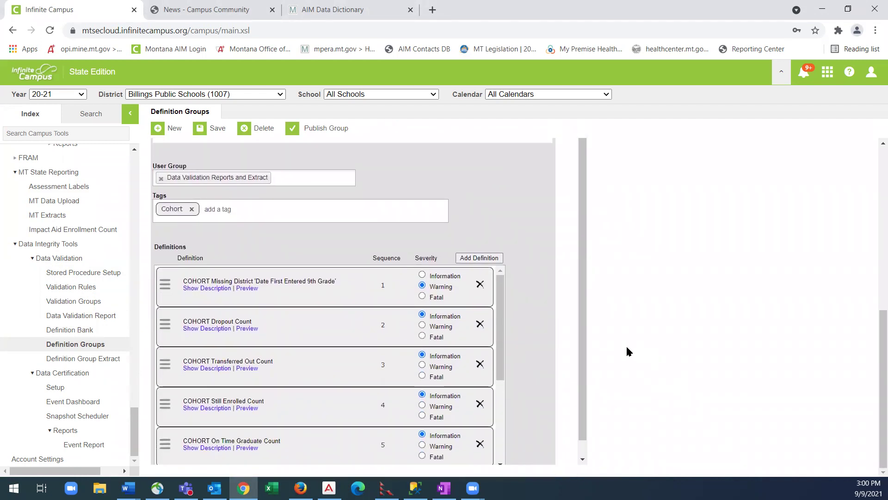
drag(582, 300, 509, 318)
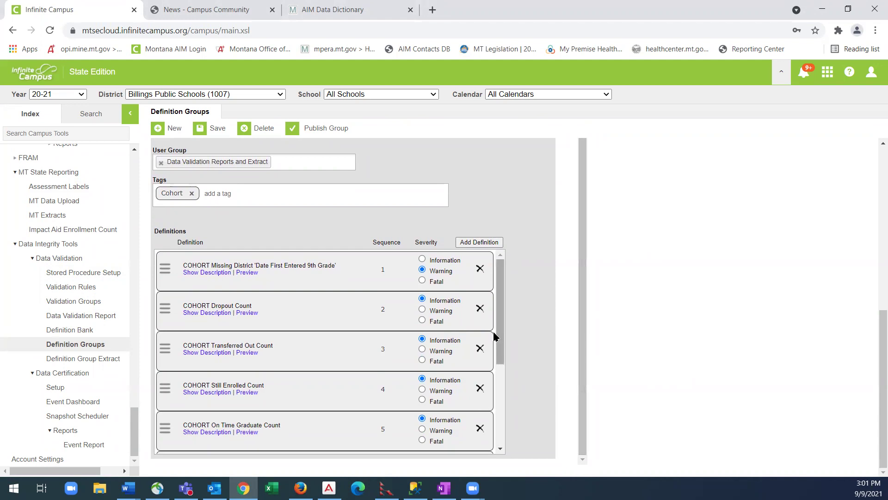
Examine the COHORT definitions list from the missing 9th grade entry date check through the Still Enrolled List
drag(503, 294, 283, 306)
scroll(501, 328, down, 3)
scroll(503, 390, down, 3)
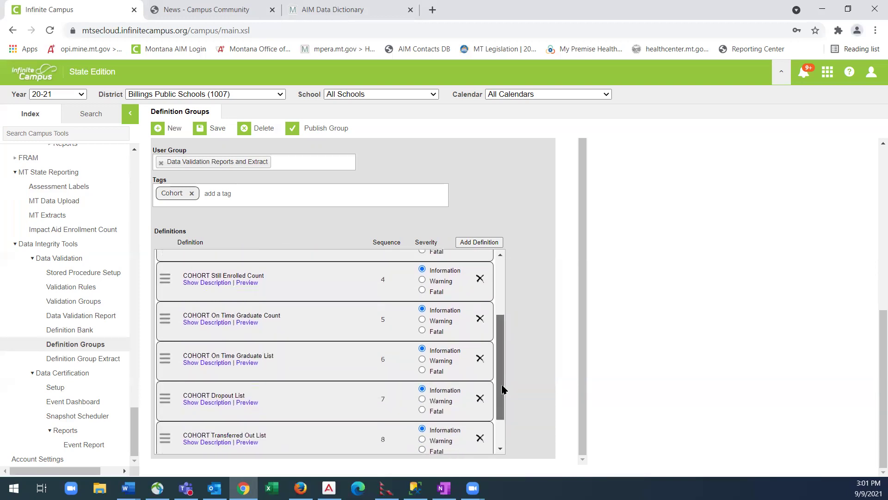
scroll(293, 301, up, 1)
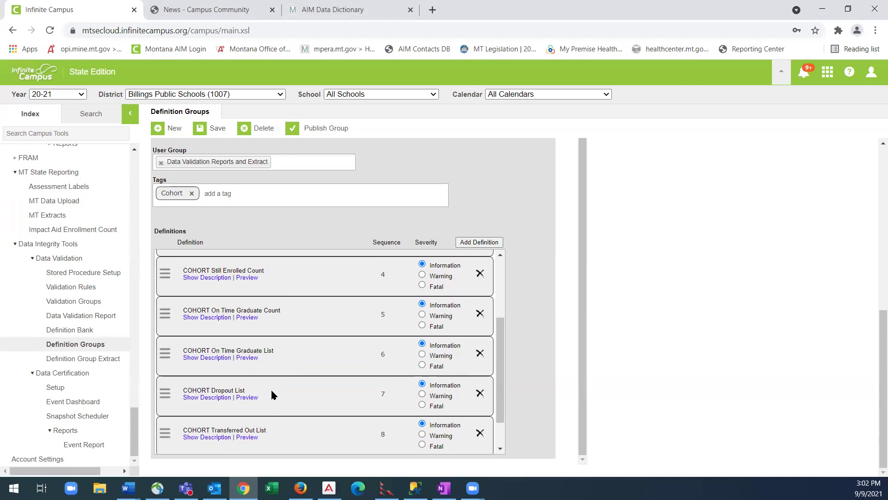
scroll(272, 392, down, 1)
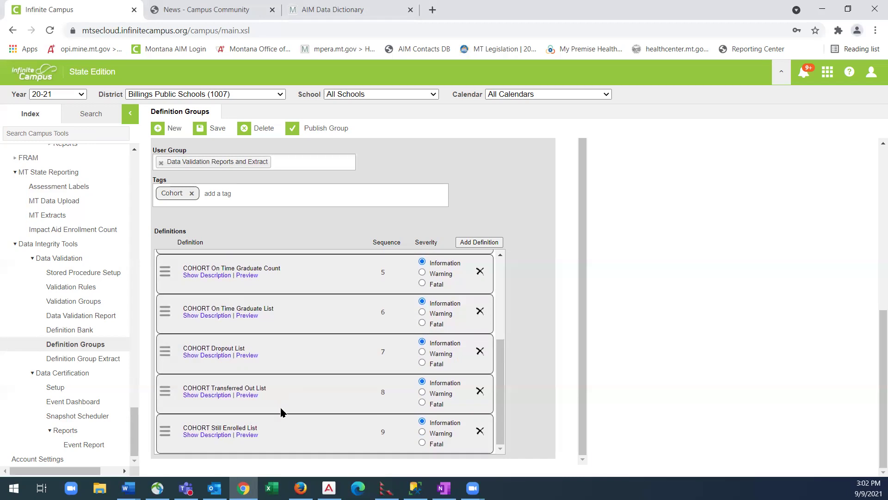
scroll(284, 437, up, 4)
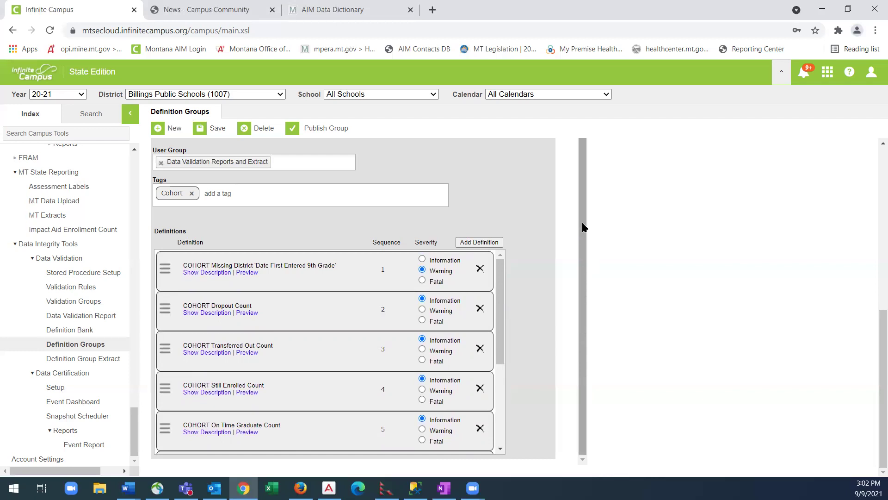
Open the 7-8 DROPOUT Data Checks group and review its description and its Reenrolled, Count and List definitions
scroll(523, 252, up, 4)
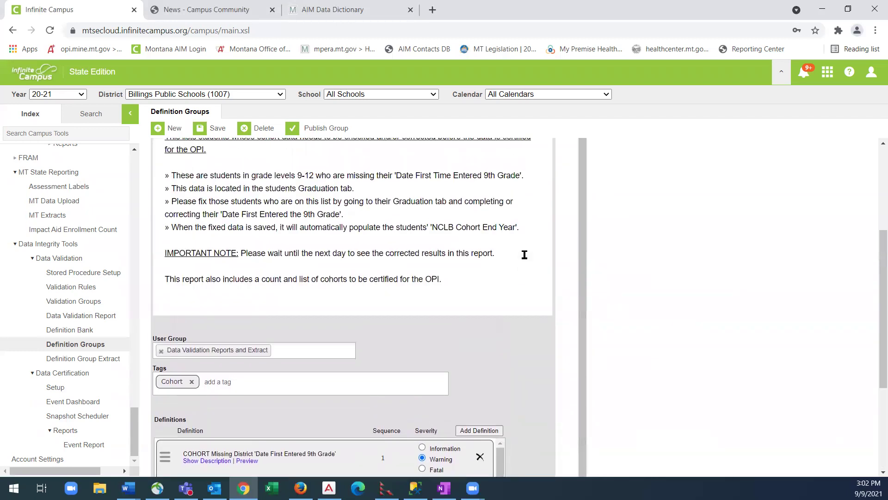
scroll(518, 254, up, 4)
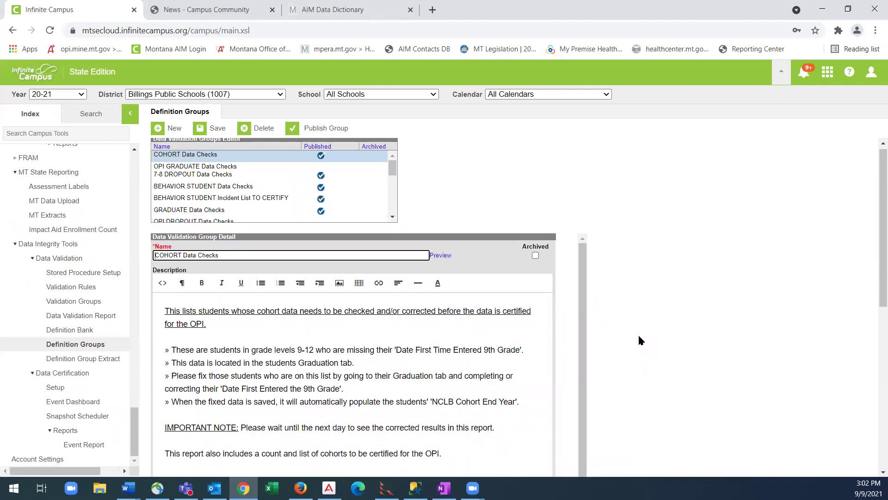
click(216, 176)
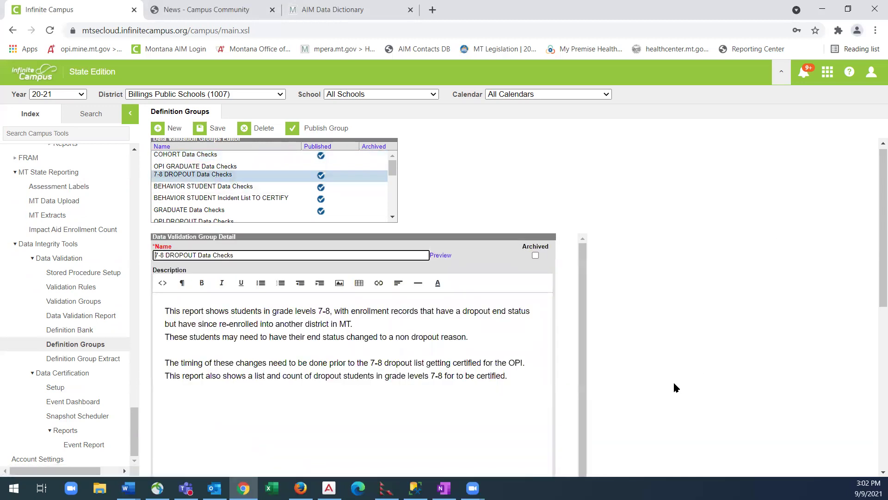
scroll(674, 383, down, 8)
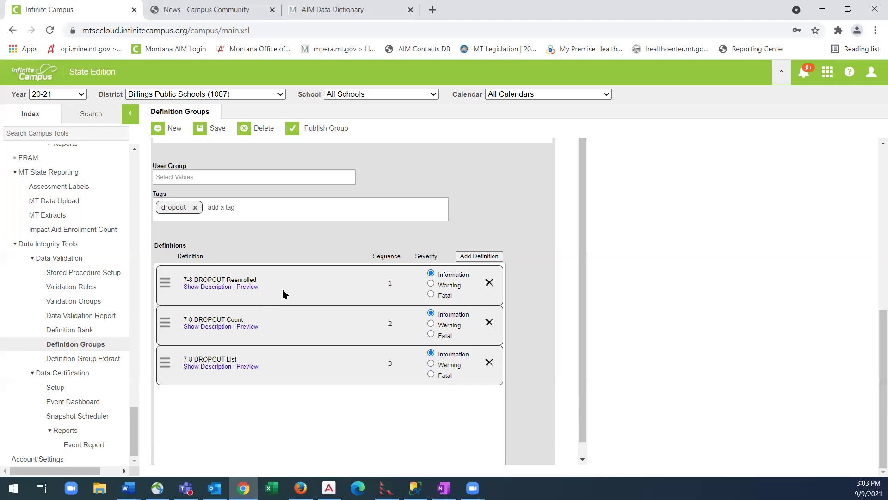
Open the GRADUATE Data Checks group and review its definitions and description
scroll(612, 209, up, 8)
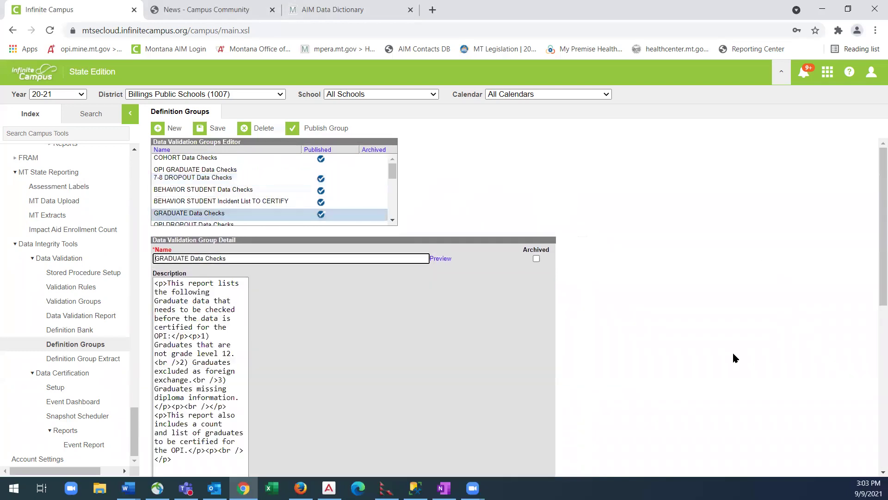
scroll(732, 351, down, 8)
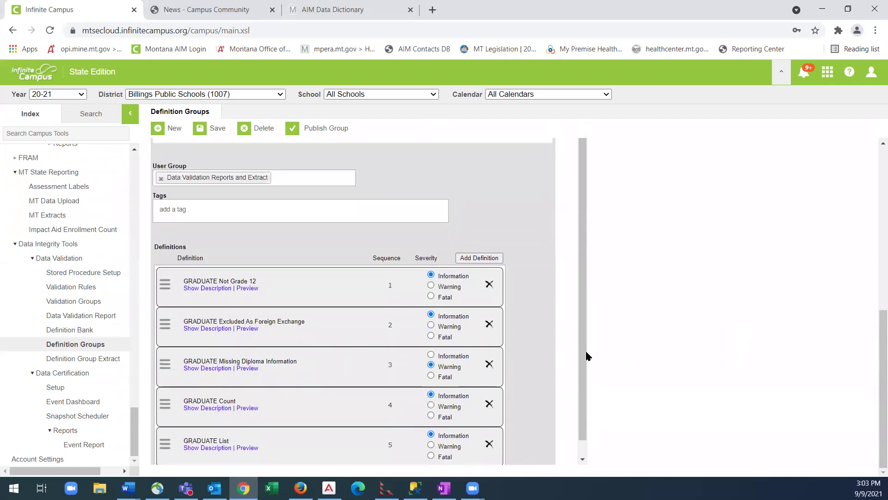
scroll(333, 319, down, 1)
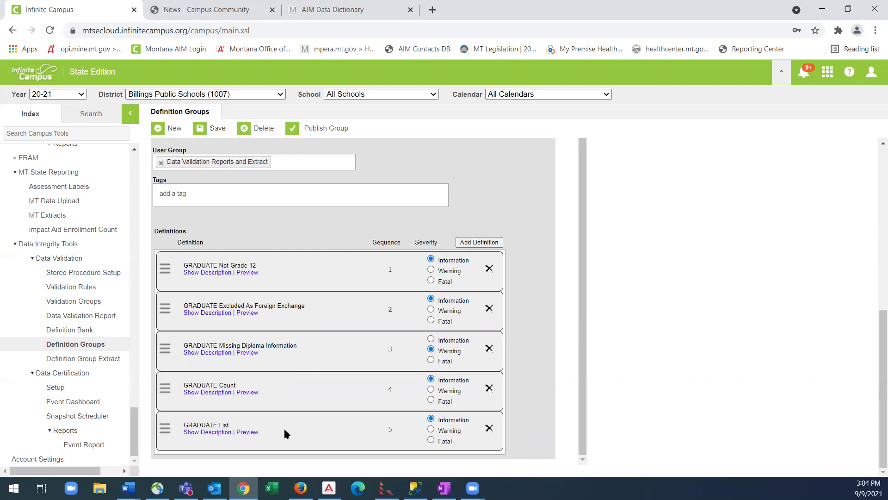
scroll(640, 338, up, 7)
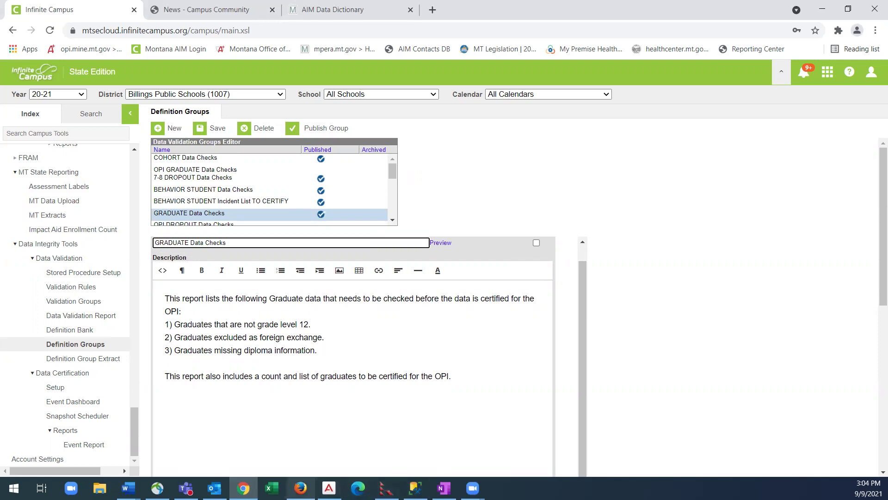
Switch to the Firefox window with the Infinite Campus staging site showing a student's Graduation details
click(300, 488)
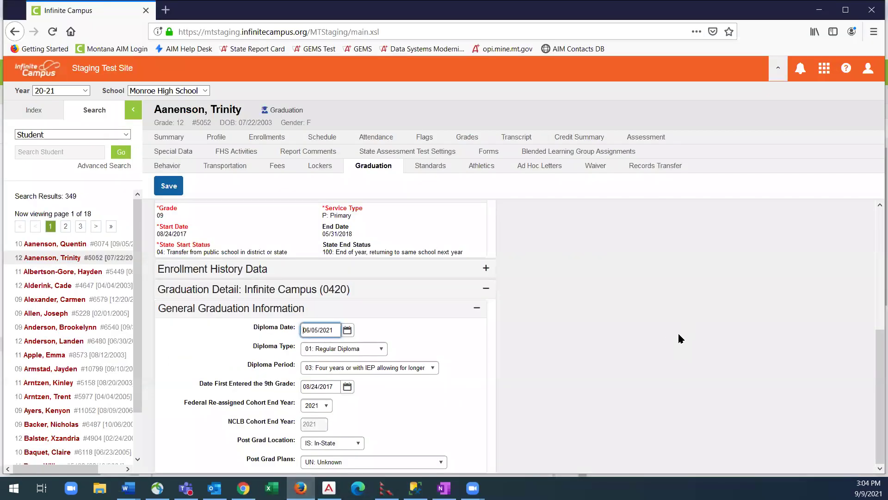
Review the grade 12 student's state graduation record, and open the first listed grade 10 student's Graduation details for comparison
scroll(684, 344, up, 4)
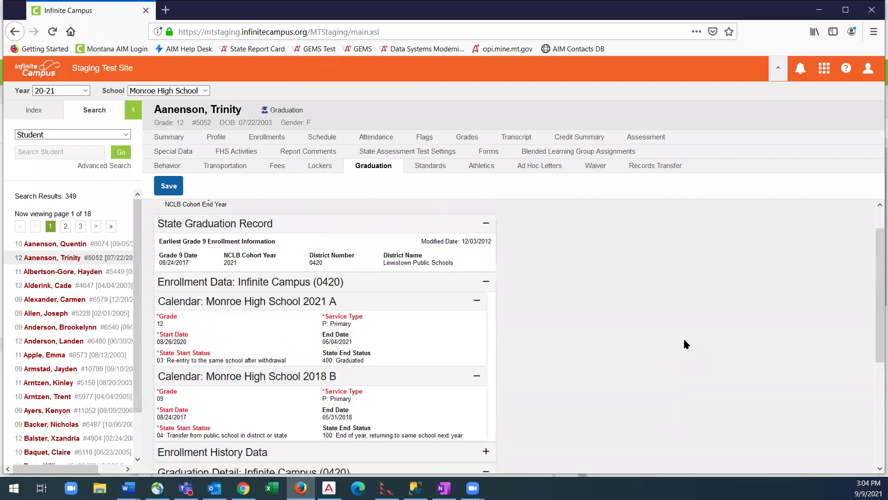
click(58, 245)
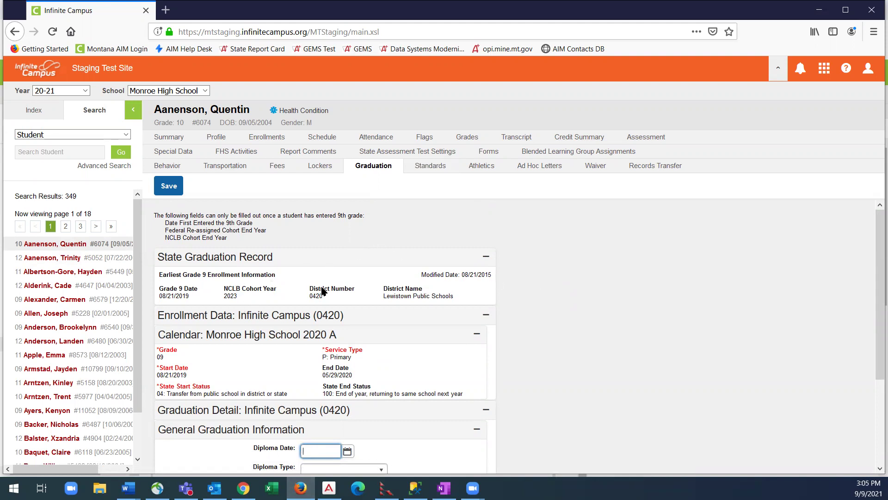
scroll(532, 368, down, 3)
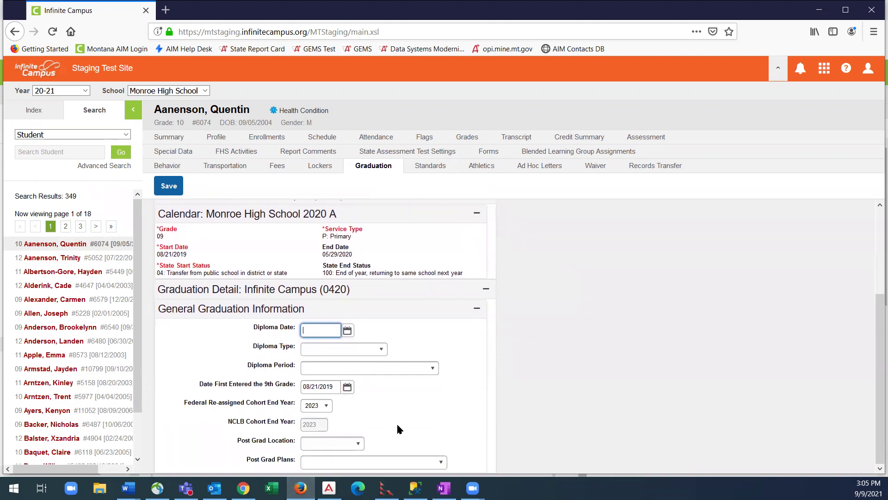
scroll(546, 371, up, 3)
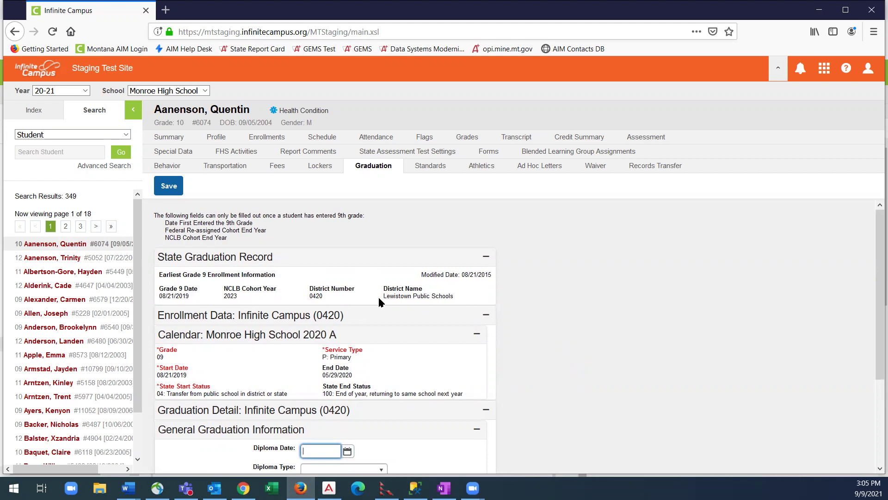
scroll(614, 350, down, 3)
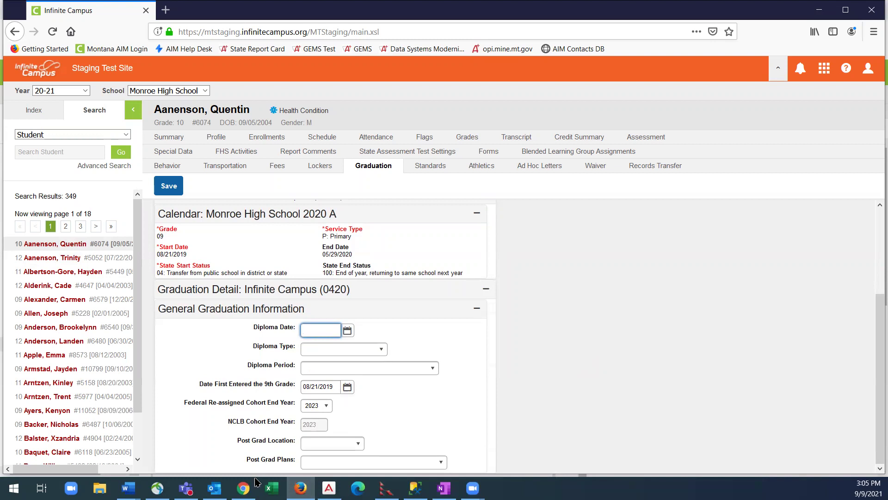
Switch to the Chrome window and open the AIM Data Dictionary PDF afresh from the OPI AIM page
mouse_move(243, 487)
click(245, 430)
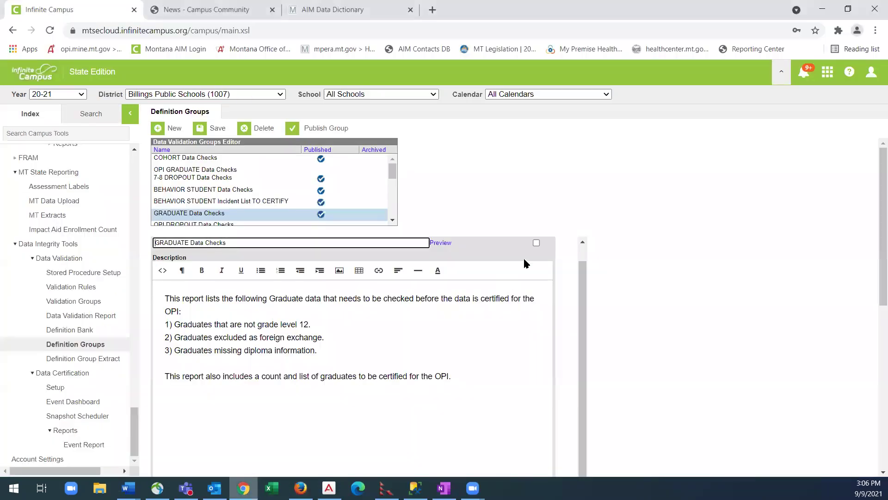
click(303, 10)
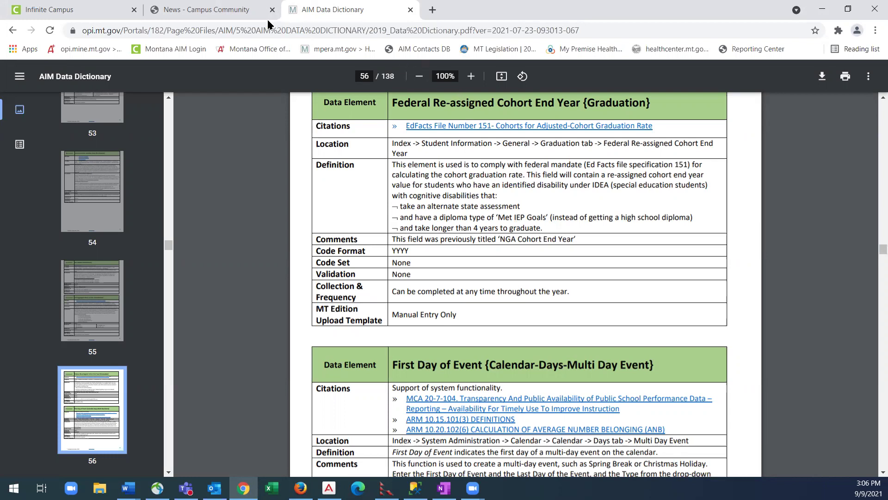
click(13, 35)
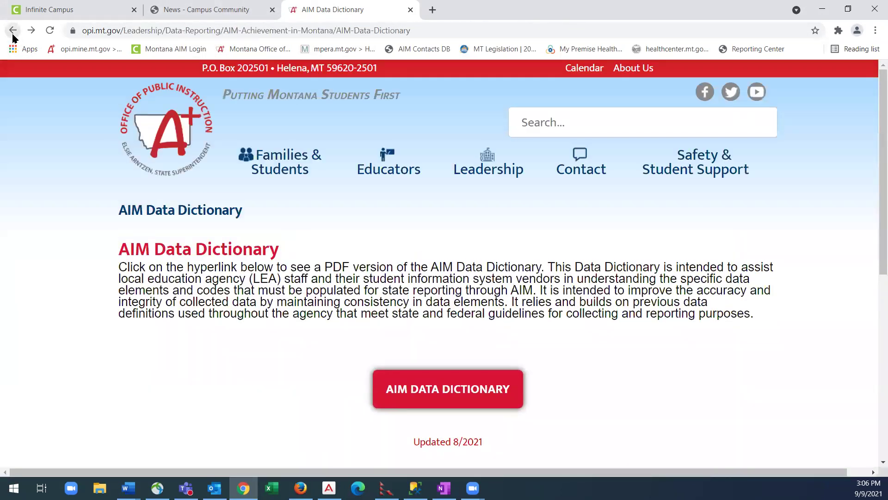
click(12, 35)
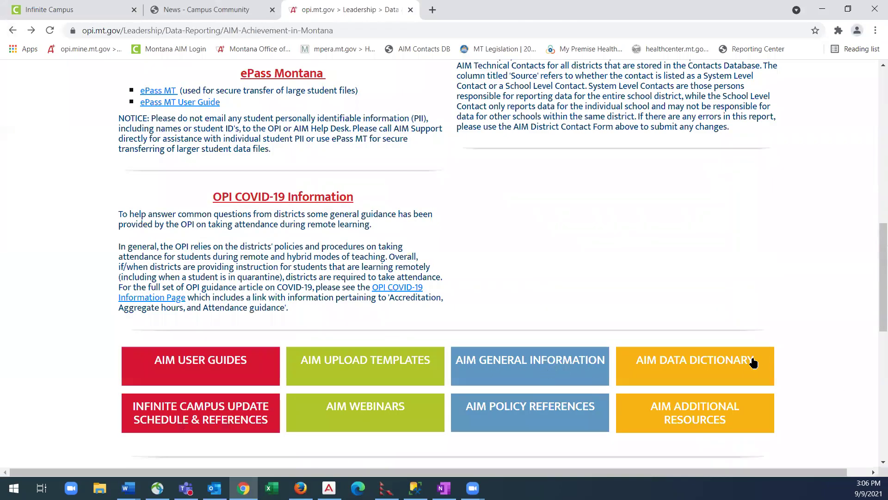
click(718, 363)
click(467, 401)
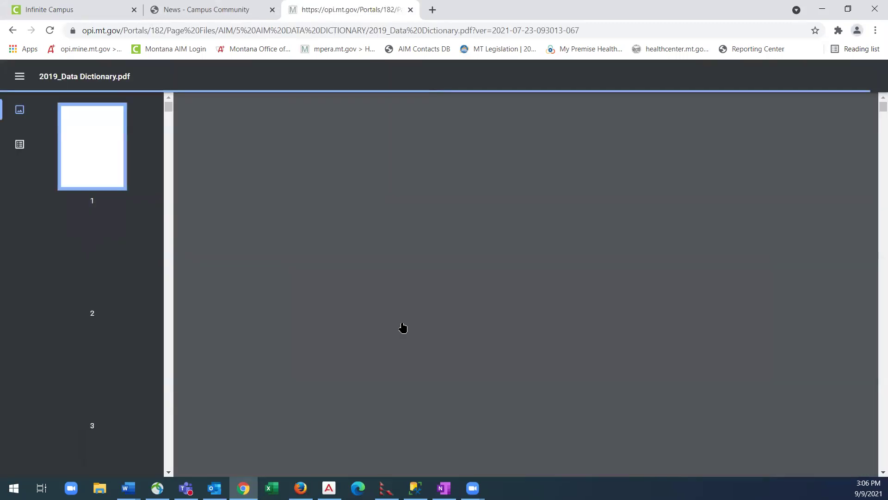
Find Federal Re-assigned Cohort End Year {Graduation} in the dictionary's table of contents and open its entry
scroll(406, 362, down, 6)
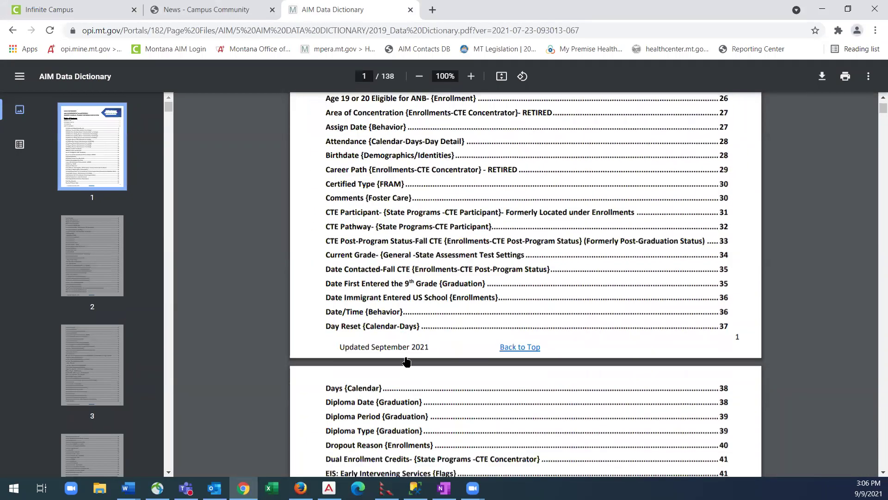
scroll(406, 362, down, 8)
scroll(406, 362, down, 1)
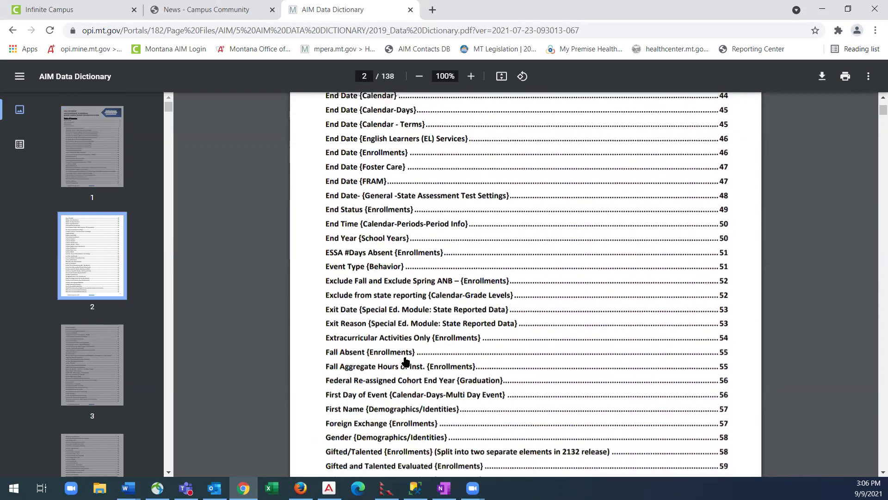
click(383, 382)
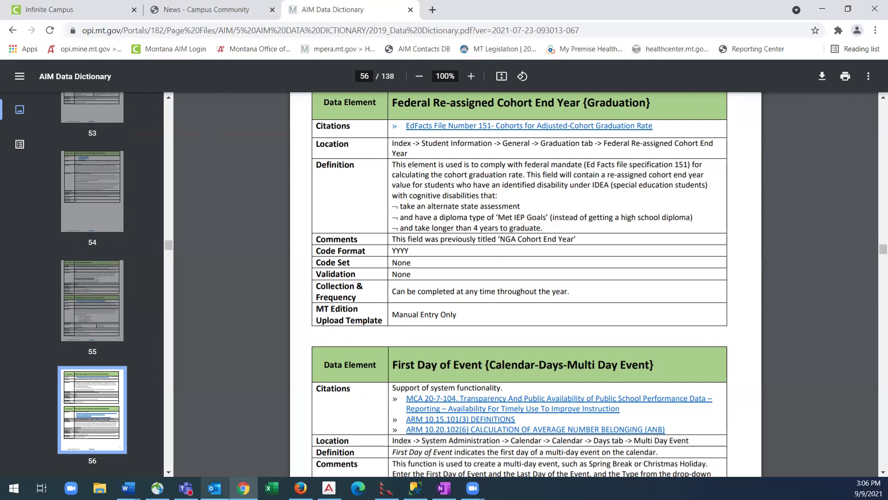
Switch back to the Firefox staging site and open the second listed student's General Graduation Information
click(300, 488)
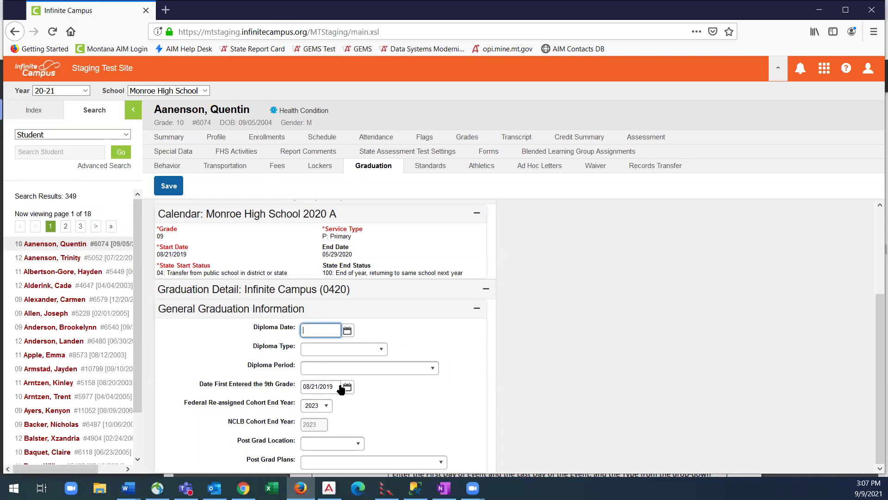
click(66, 261)
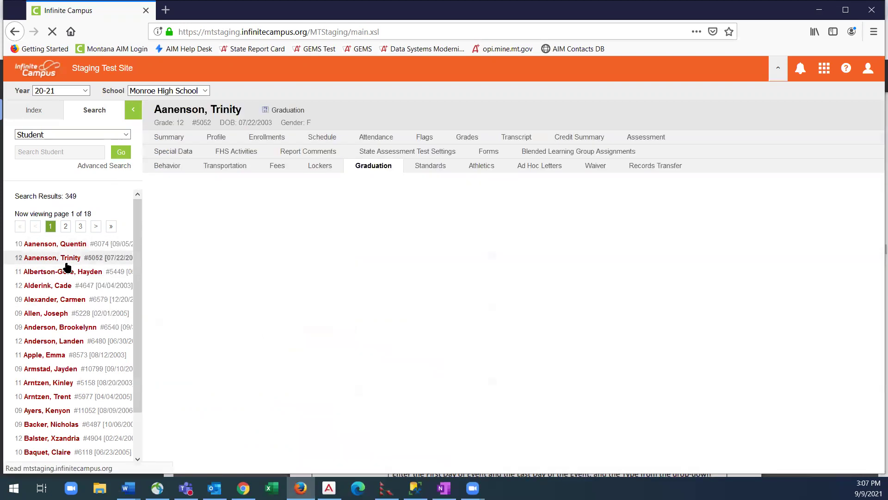
scroll(641, 380, down, 3)
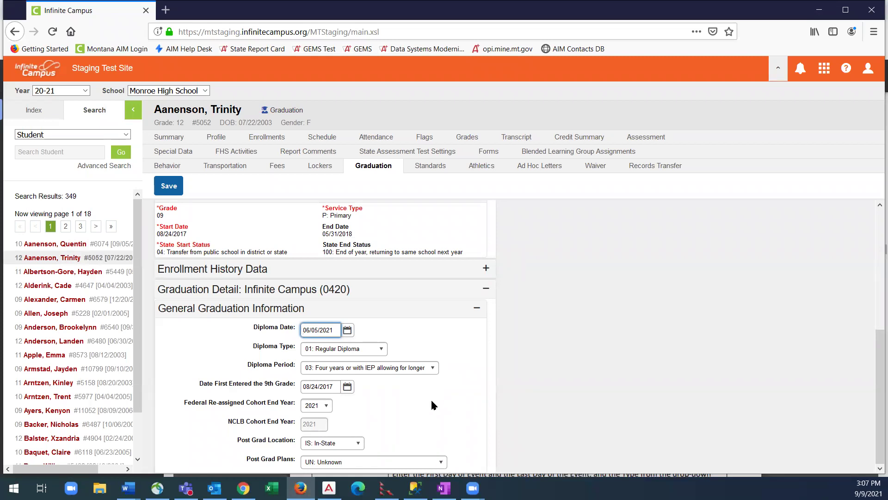
Review the Diploma Type and Diploma Period options, keeping 01: Regular Diploma and 03: Four years or with IEP allowing for longer
click(382, 352)
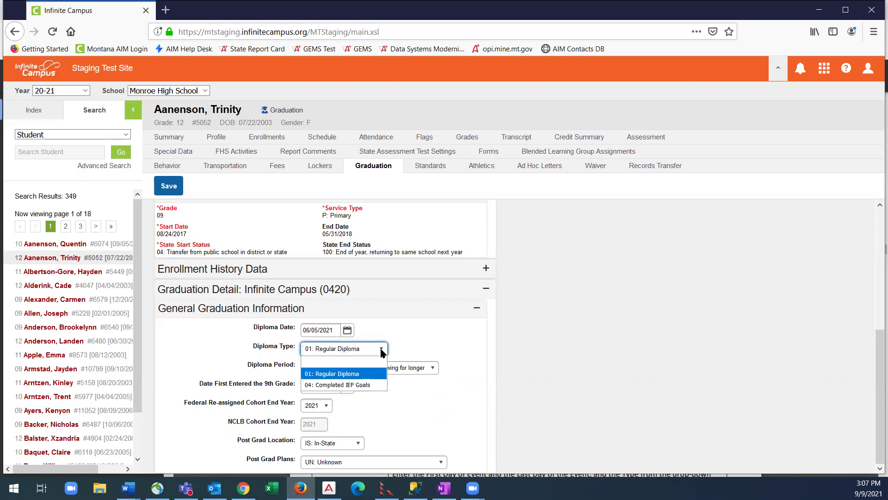
click(375, 374)
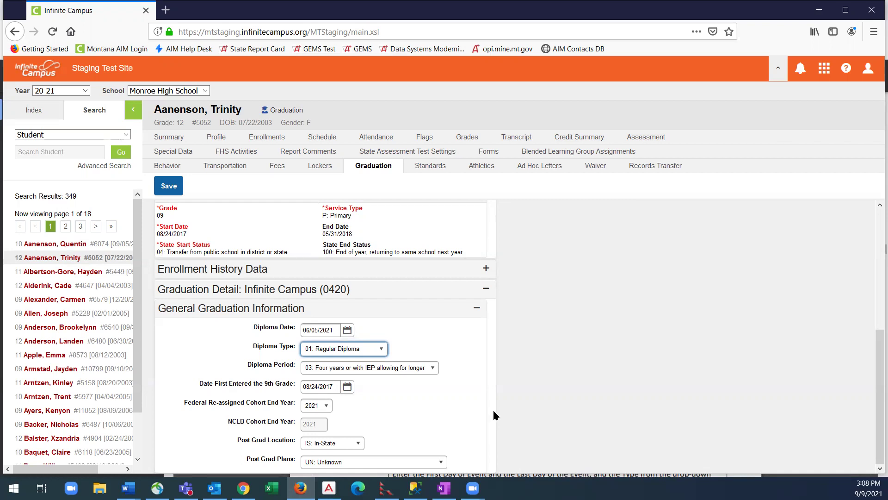
click(382, 351)
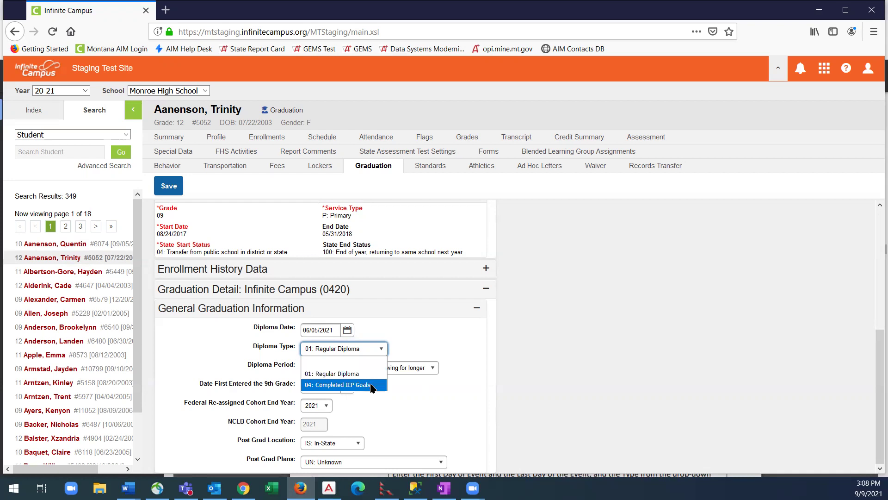
click(378, 416)
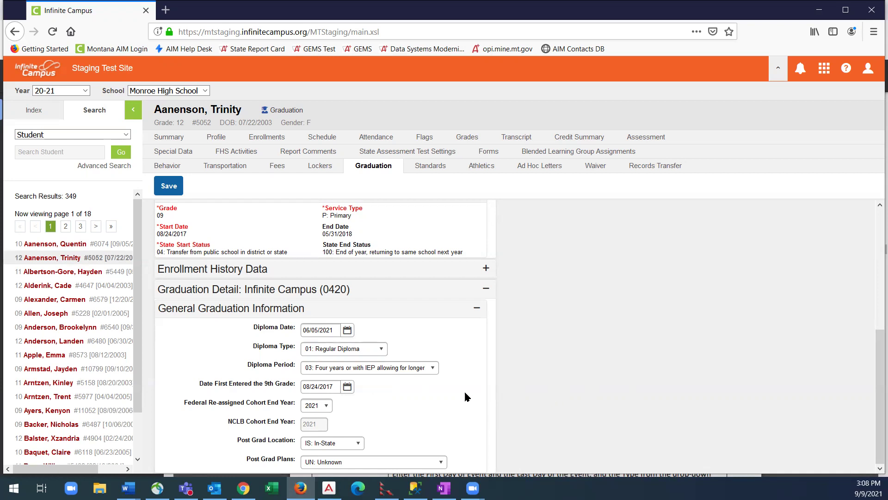
click(434, 368)
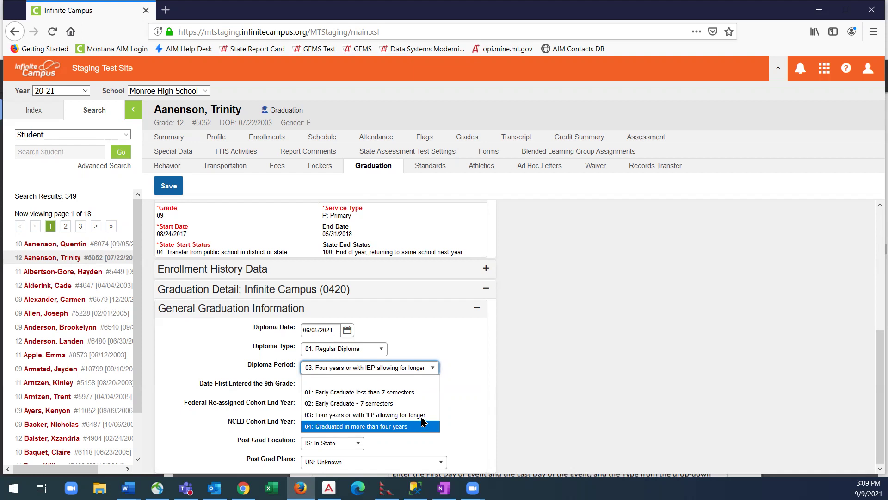
click(422, 415)
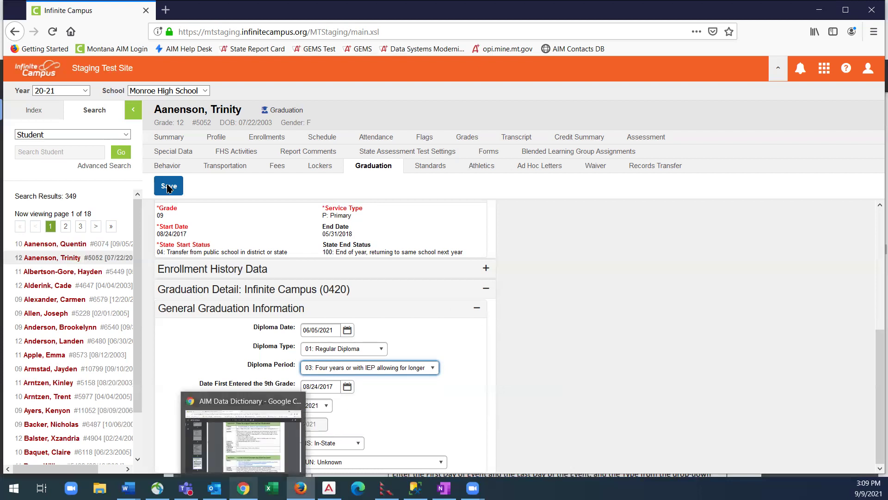
Switch to Chrome, go back to the OPI AIM page and expand the AIM User Guides by Collection Schedule
key(alt+Tab)
click(13, 31)
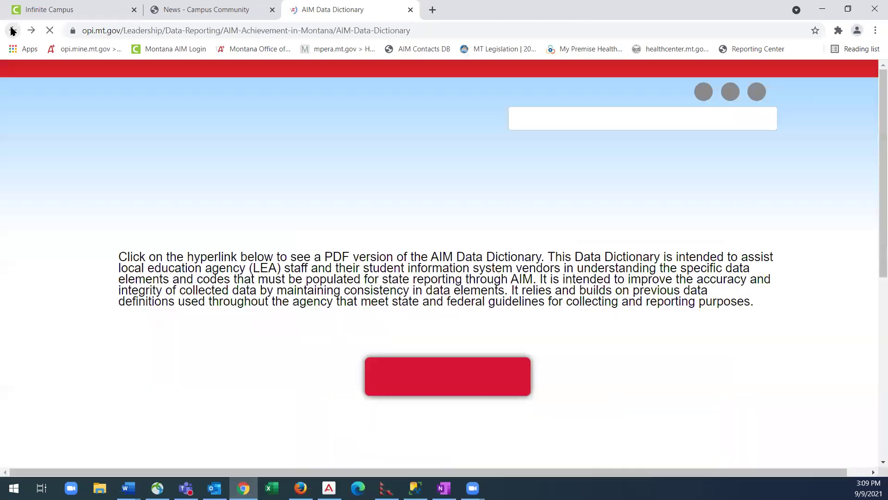
click(11, 31)
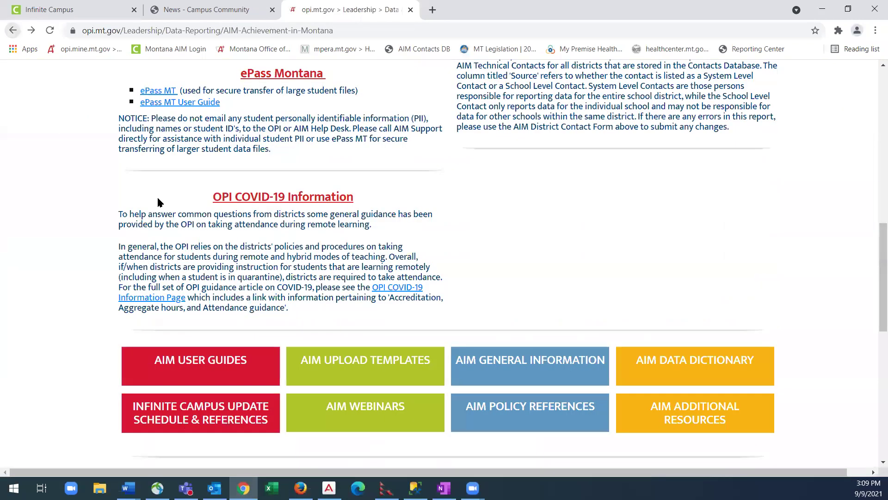
click(224, 360)
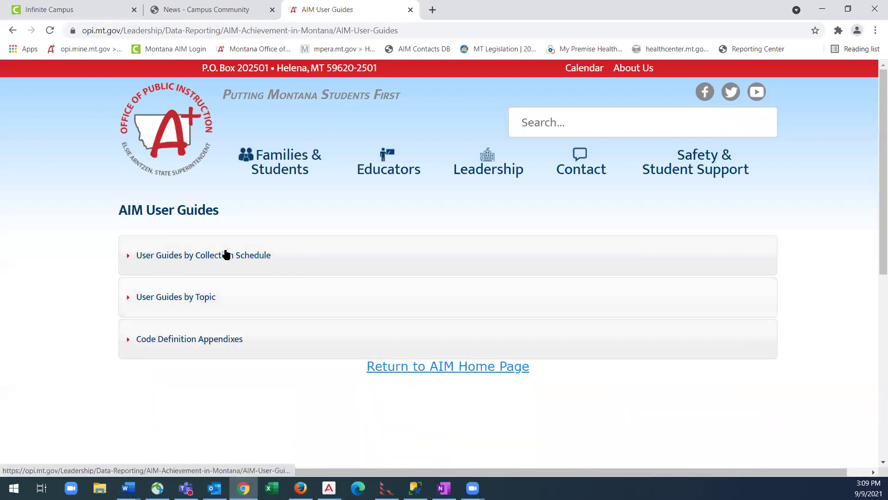
click(218, 257)
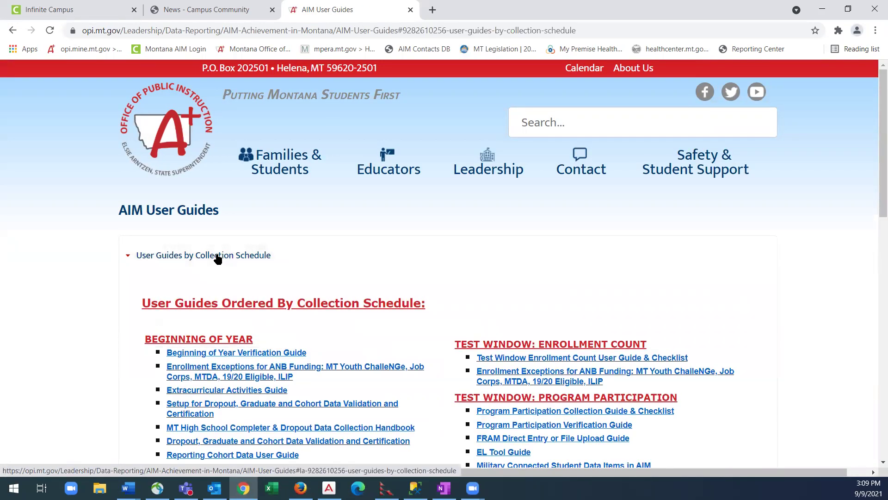
Open the MT High School Completer & Dropout Data Collection Handbook from the beginning-of-year guides, and return to the list
scroll(434, 319, down, 4)
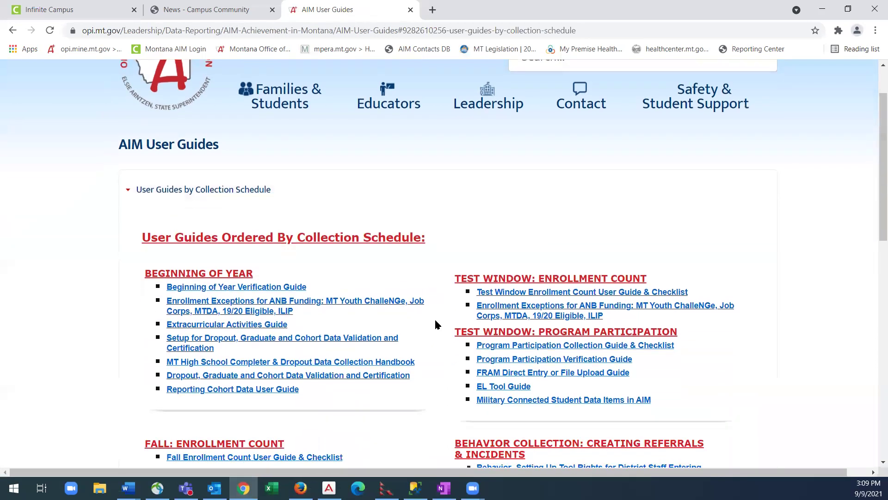
scroll(388, 303, up, 3)
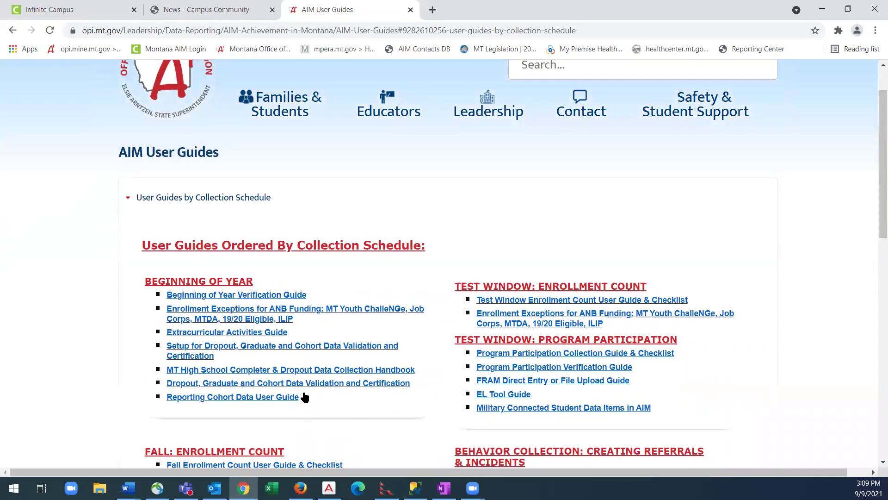
click(258, 371)
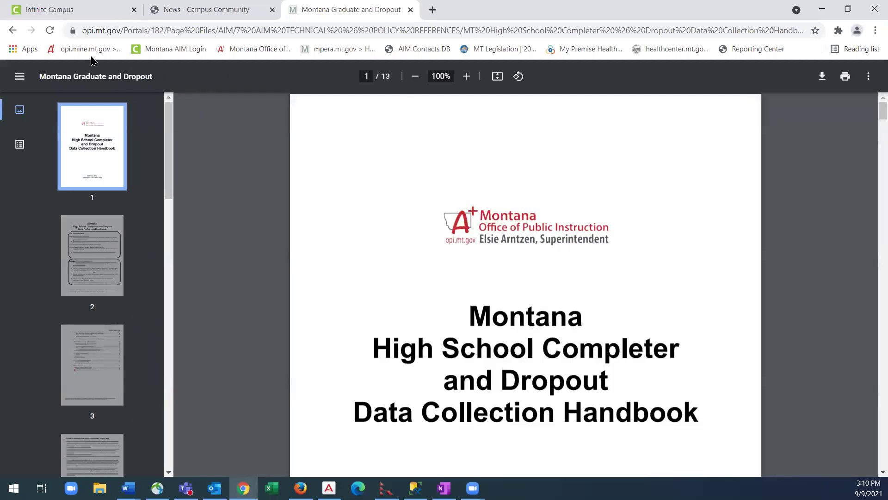
click(14, 32)
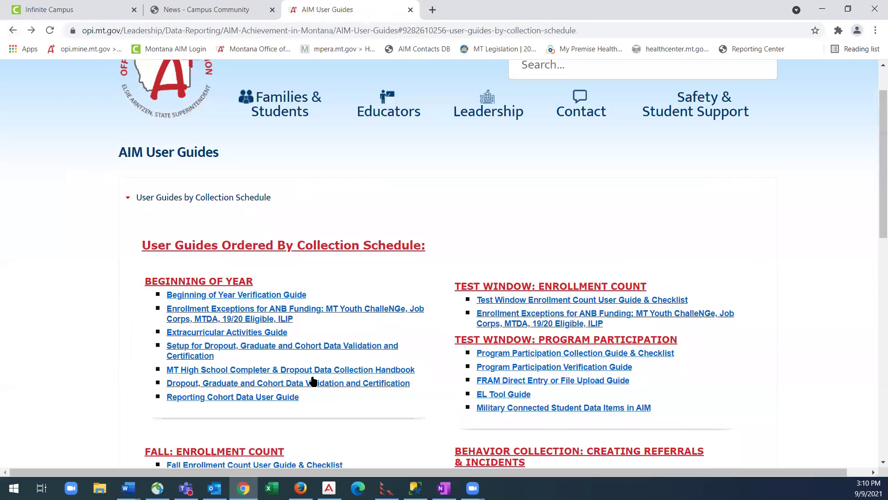
Open the Reporting Cohort Data User Guide, review its Graduation Data section, and return to the guide list
click(261, 398)
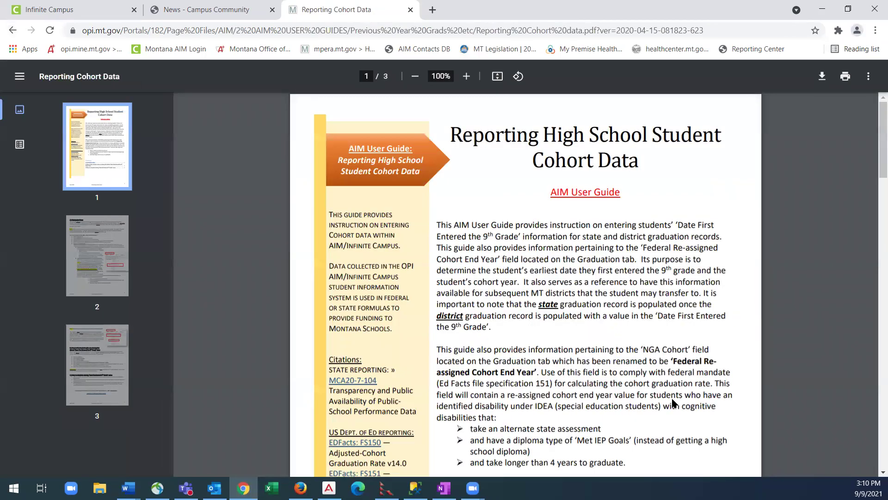
scroll(673, 402, down, 4)
scroll(673, 403, down, 5)
scroll(673, 403, down, 4)
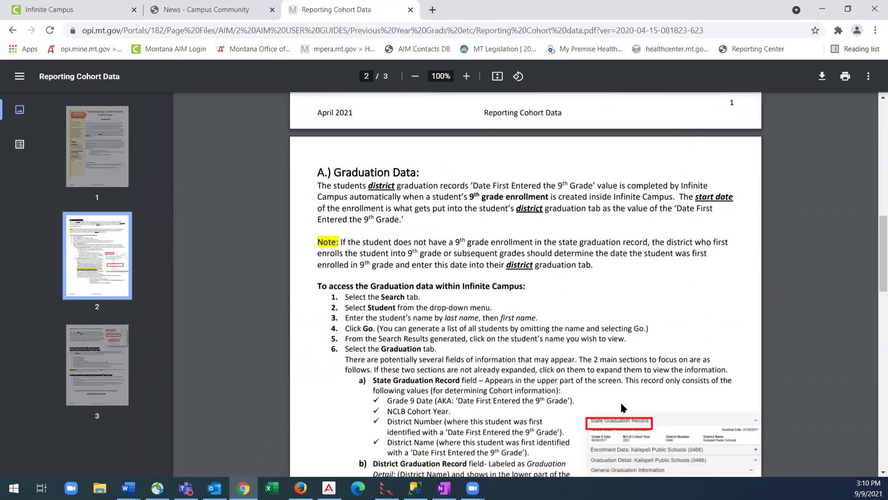
scroll(564, 423, down, 4)
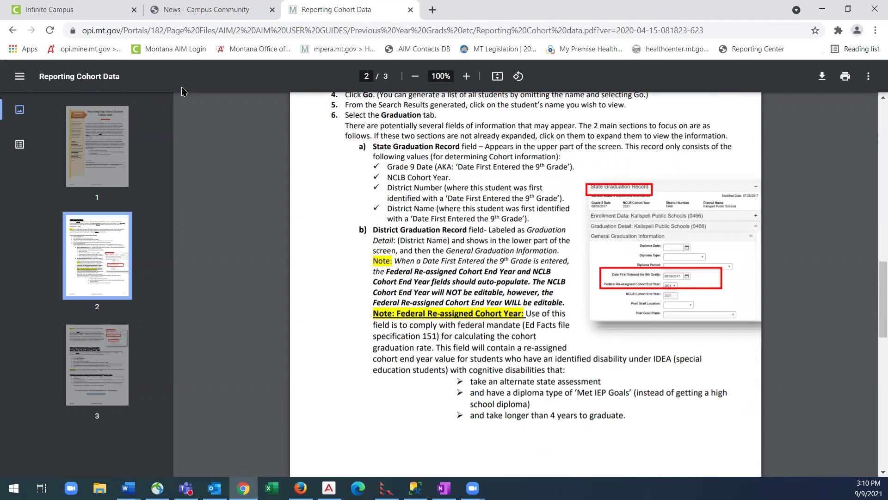
click(12, 30)
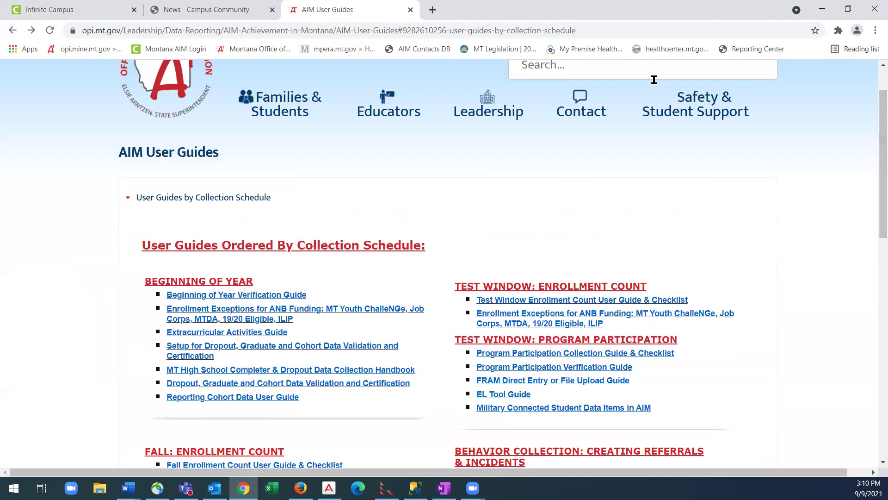